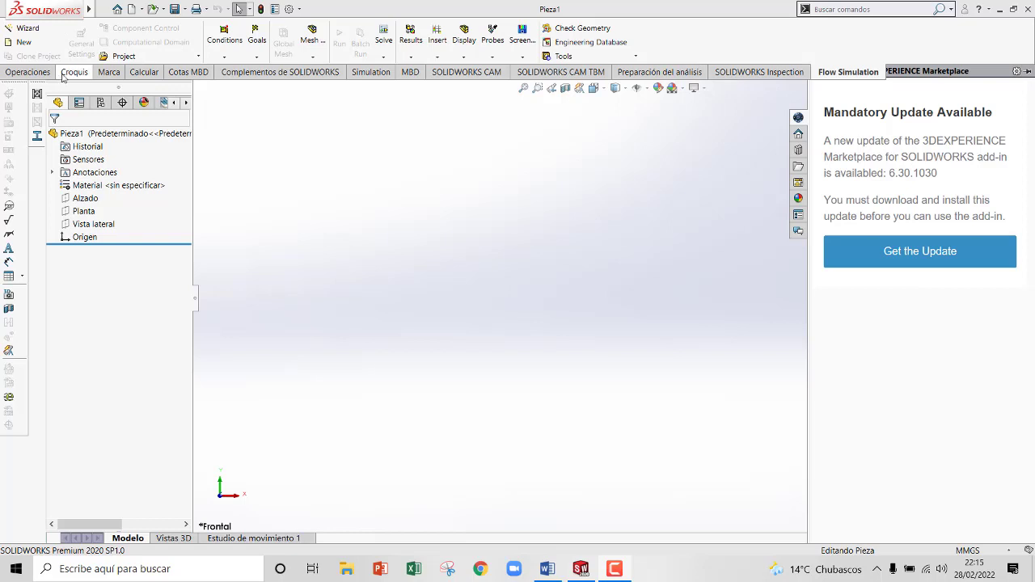
Step: Start a sketch on the front plane (Alzado) and draw two concentric circles at the origin, about 118 mm and 72 mm in diameter
left_click(18, 34)
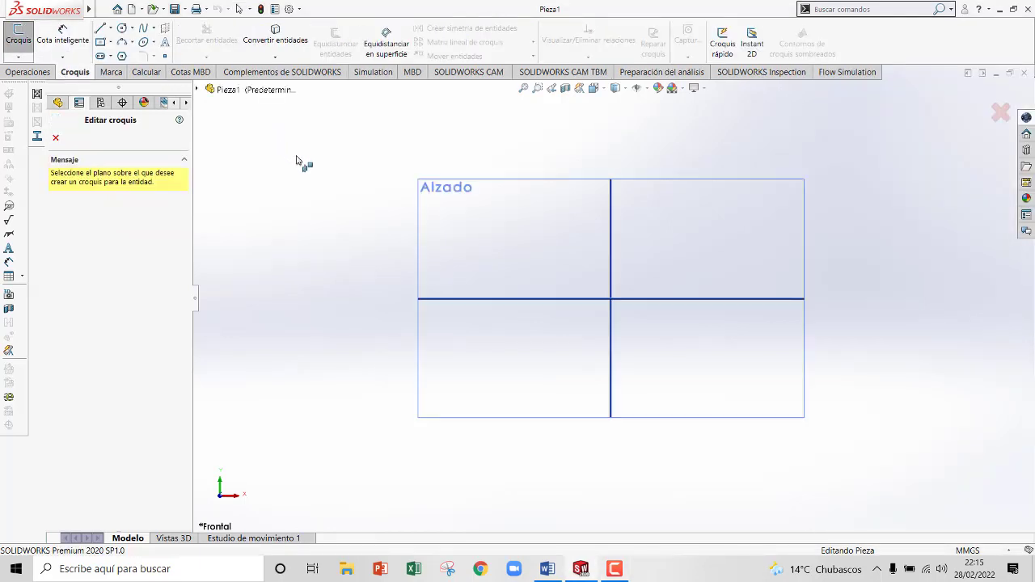
left_click(447, 197)
key("c")
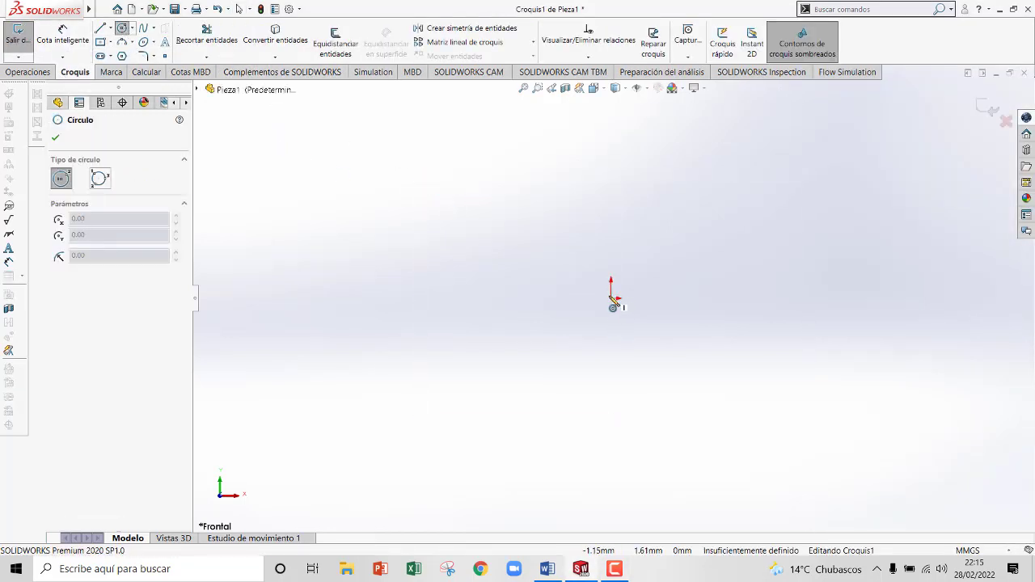
mouse_move(612, 299)
left_mouse_down()
mouse_move(684, 283)
mouse_move(689, 198)
left_mouse_up()
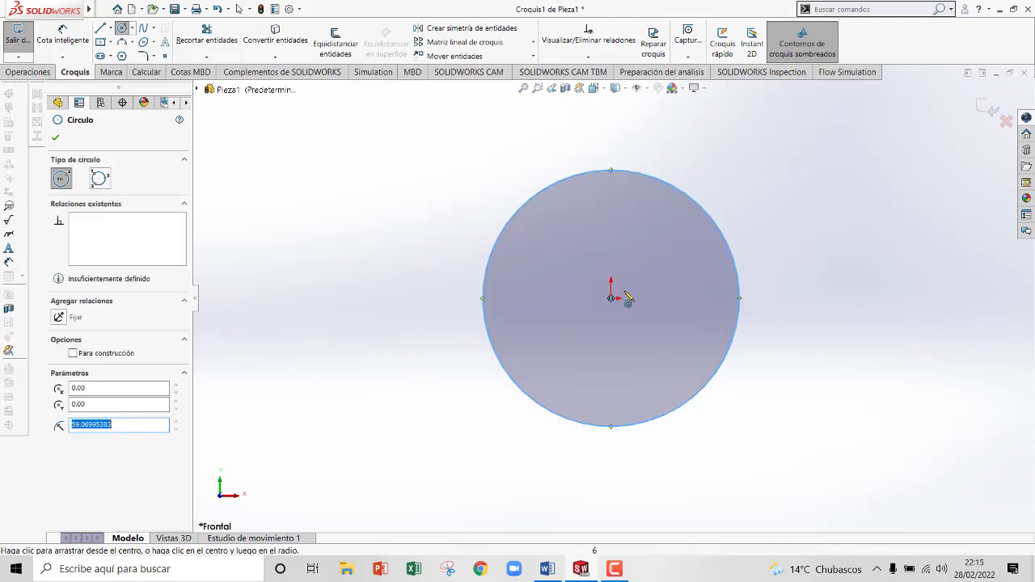
left_click_drag(612, 299, 666, 243)
key("Escape")
Step: Dimension the inner circle's diameter as 200 mm
key("d")
left_click(689, 283)
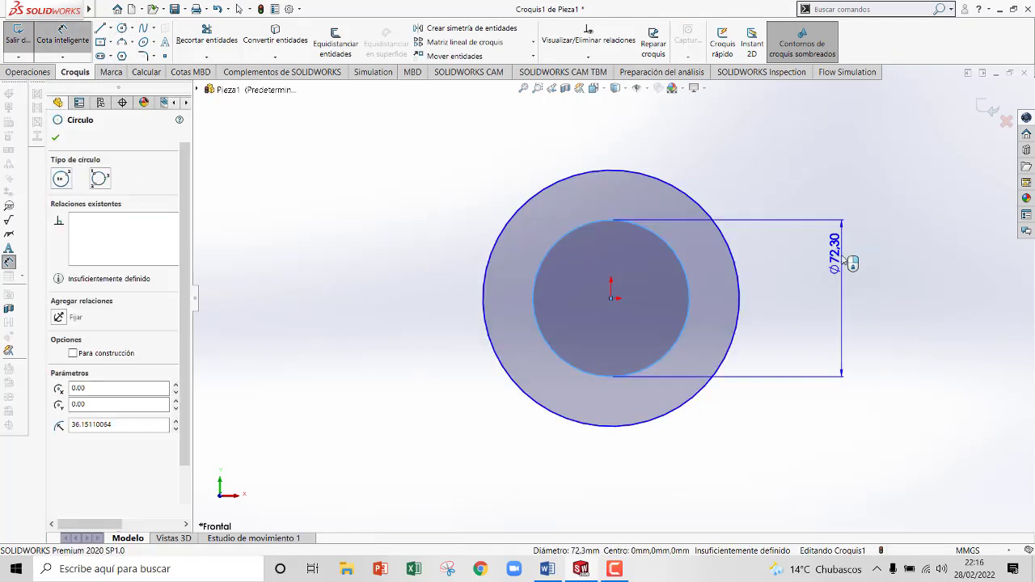
left_click(846, 257)
type("200")
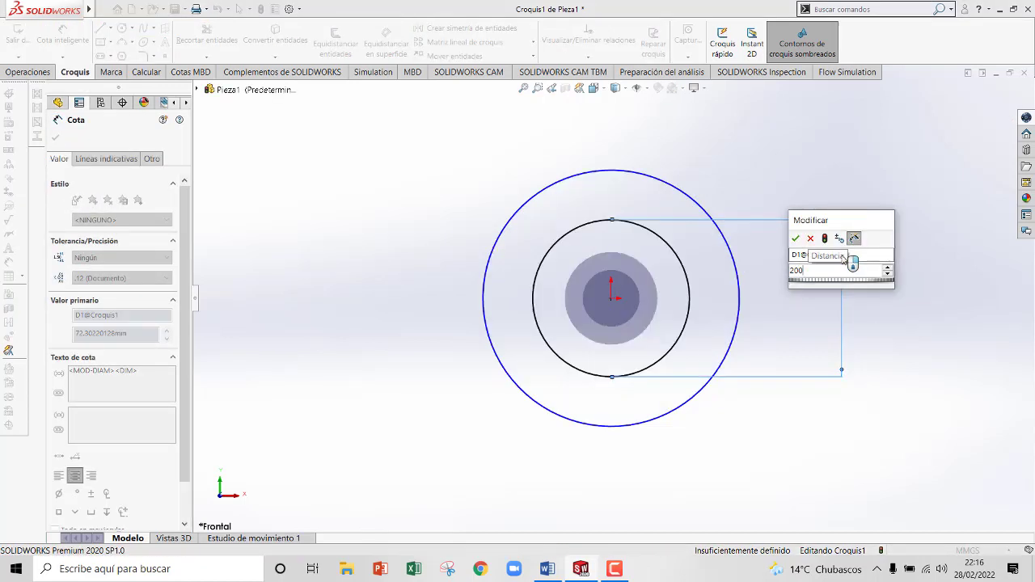
key("Return")
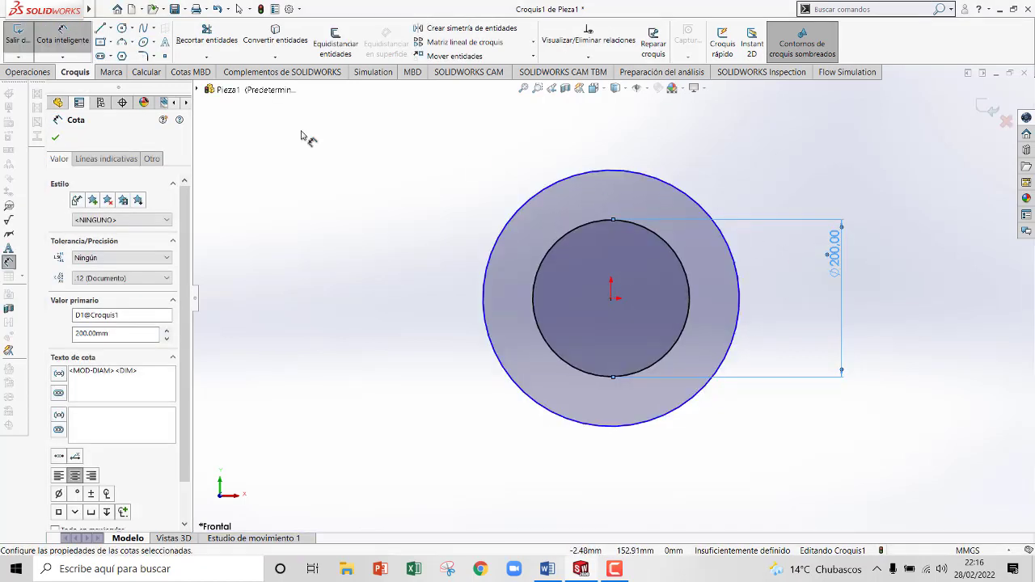
Step: Dimension the outer circle's diameter as 260 mm
left_click(687, 199)
left_click(907, 280)
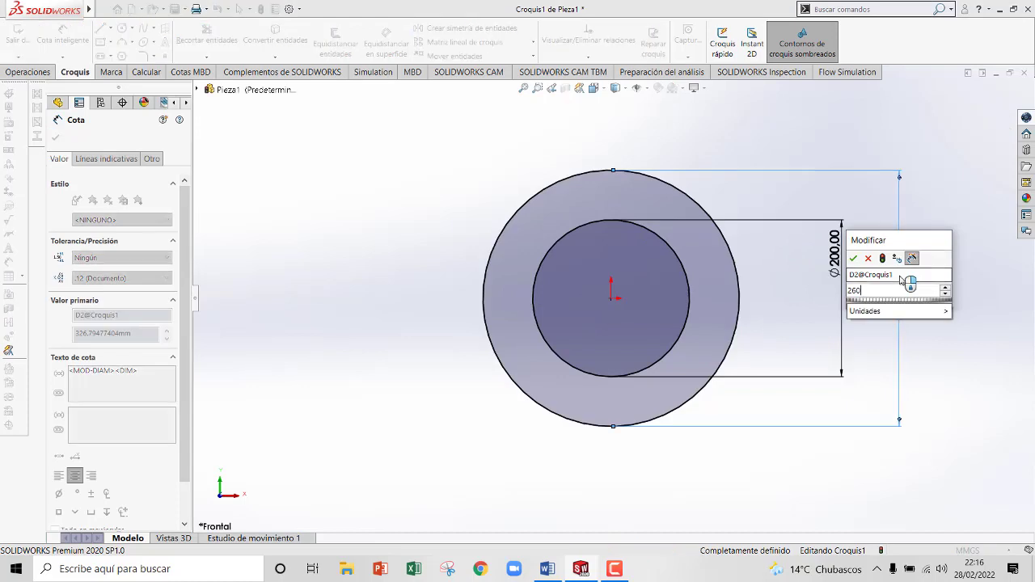
type("260")
key("Return")
key("Escape")
Step: Convert the inner circle to construction geometry
scroll(666, 249, "up", 1)
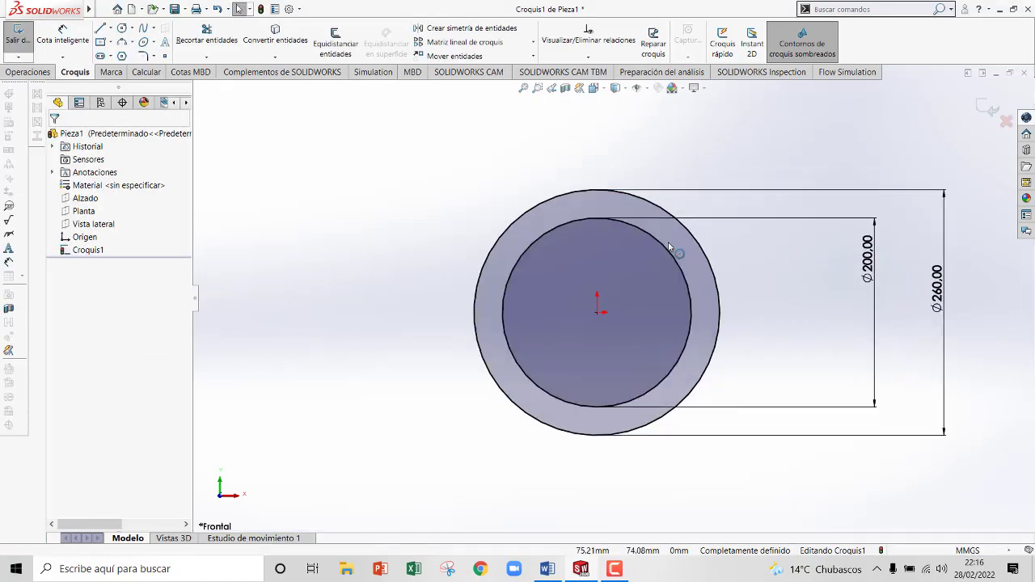
left_click(658, 242)
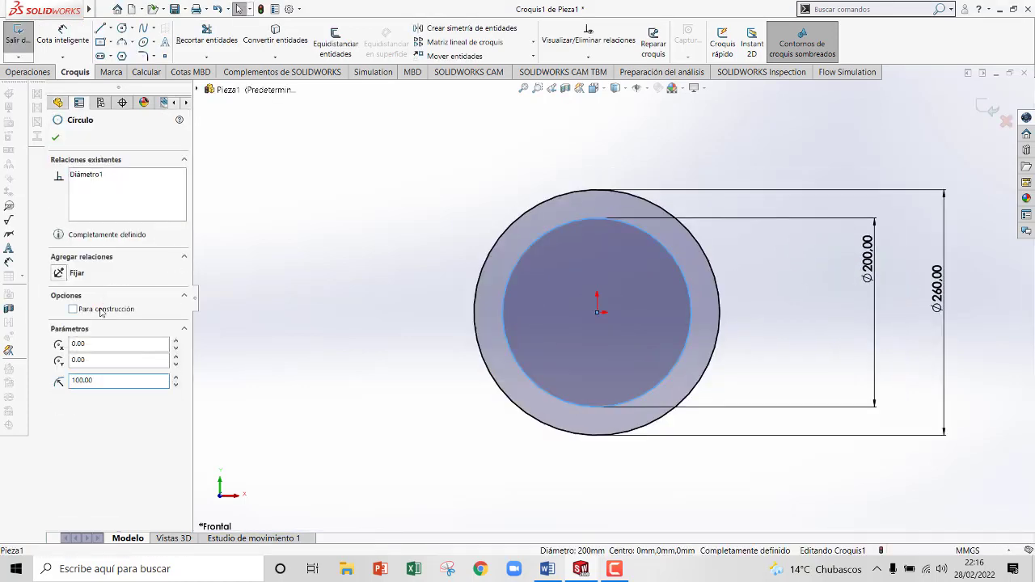
left_click(101, 309)
left_click(55, 138)
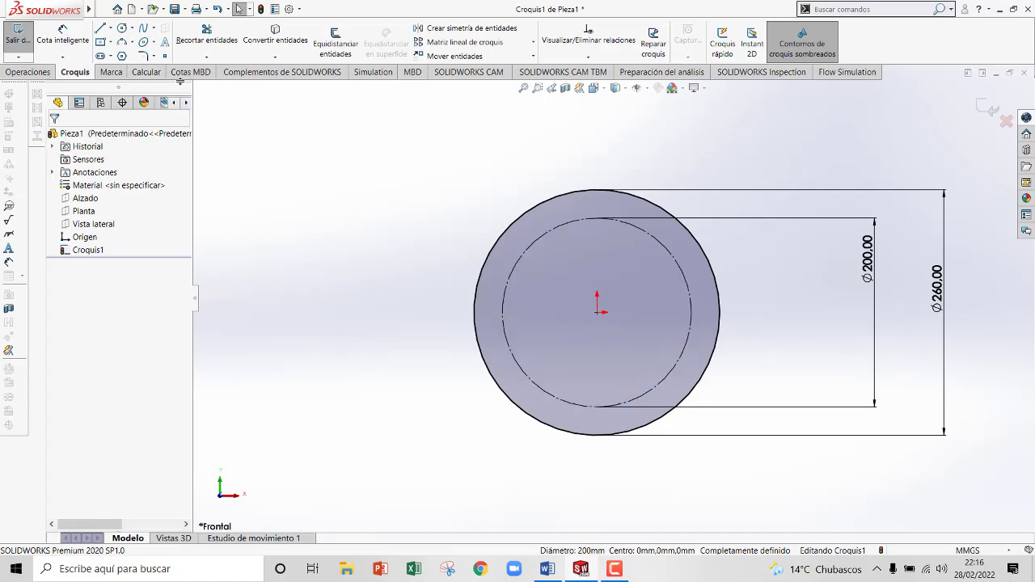
Step: Draw a horizontal construction line from the origin to the right, ending outside the outer circle
left_click(110, 30)
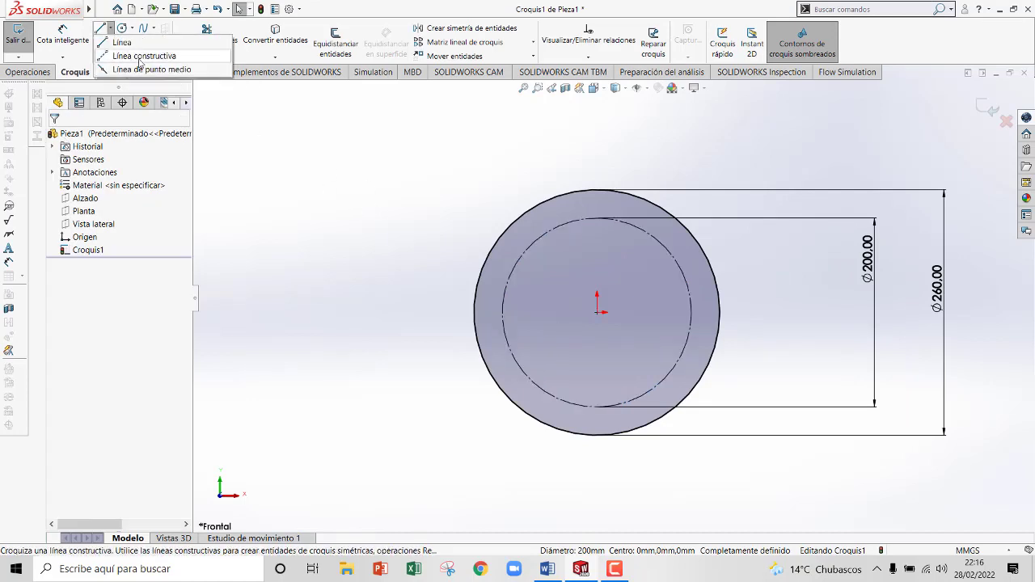
left_click(130, 56)
left_click(597, 313)
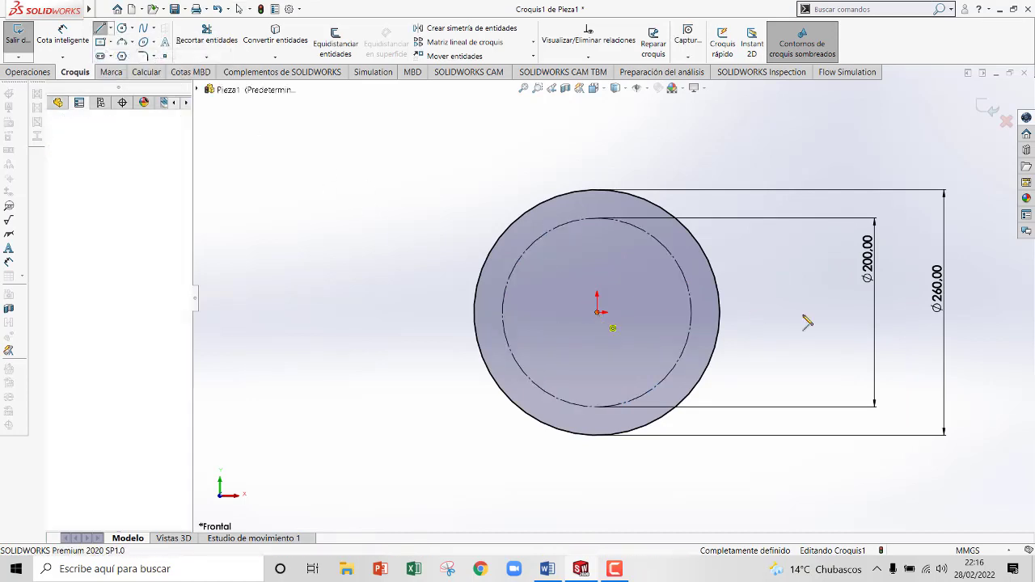
left_click(803, 312)
key("Escape")
Step: Draw an inclined construction line from the origin up to the right past the outer circle, about 185.5 mm long at about 55°
left_click(110, 30)
left_click(127, 56)
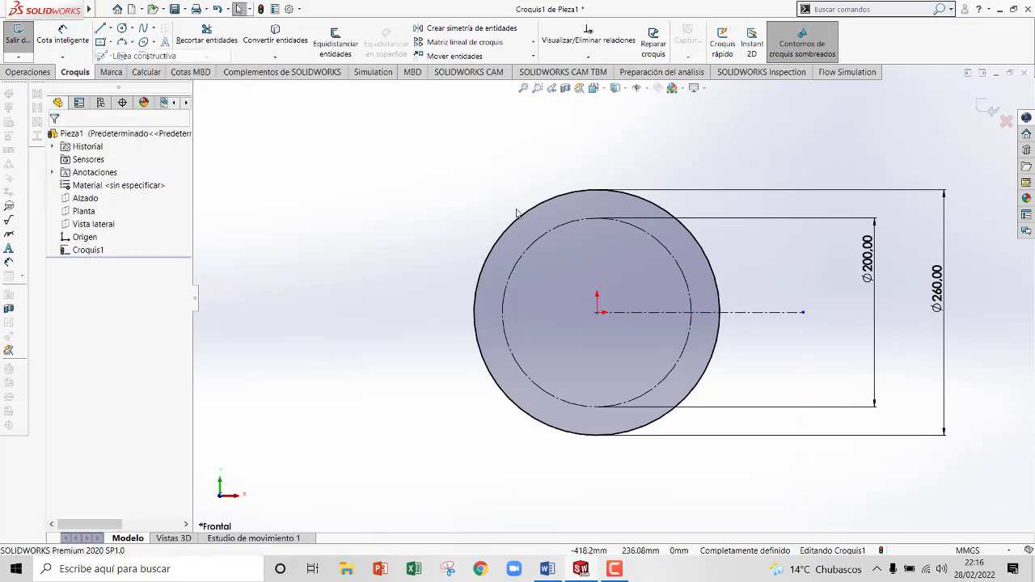
left_click(598, 313)
left_click(698, 168)
key("Escape")
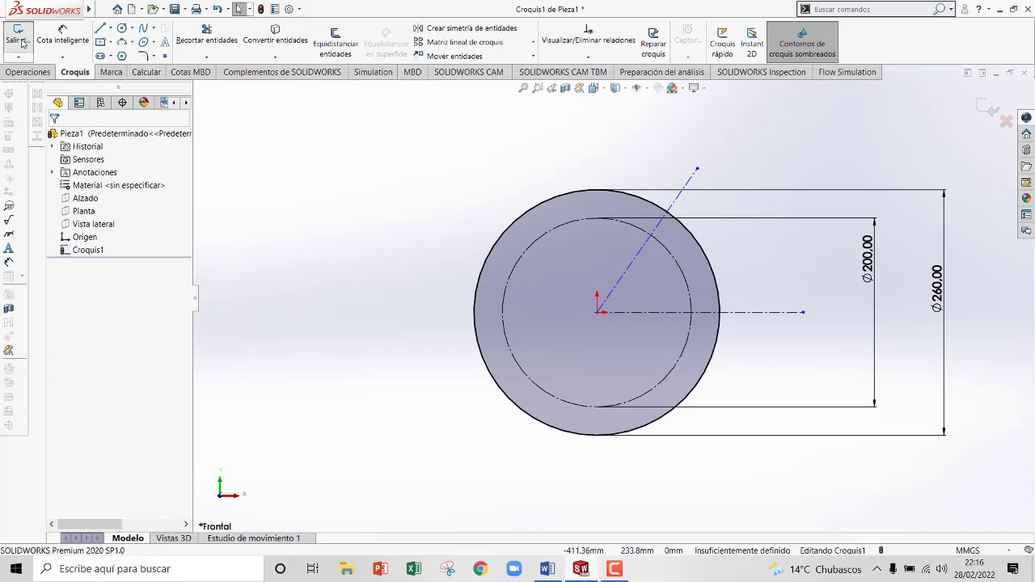
Step: Dimension the angle between the inclined and horizontal construction lines as 30°
left_click(62, 37)
left_click(653, 253)
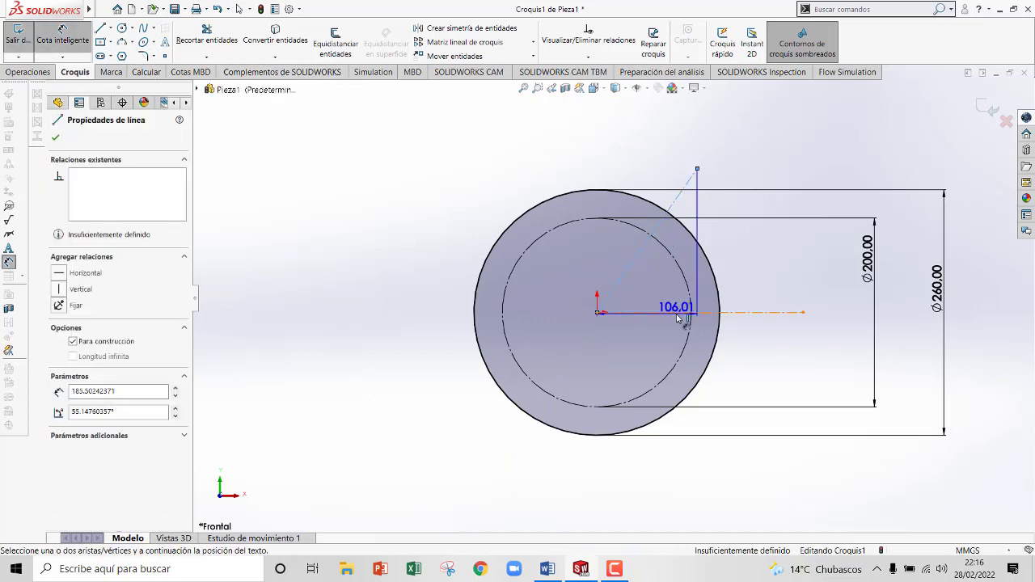
left_click(677, 314)
left_click(752, 291)
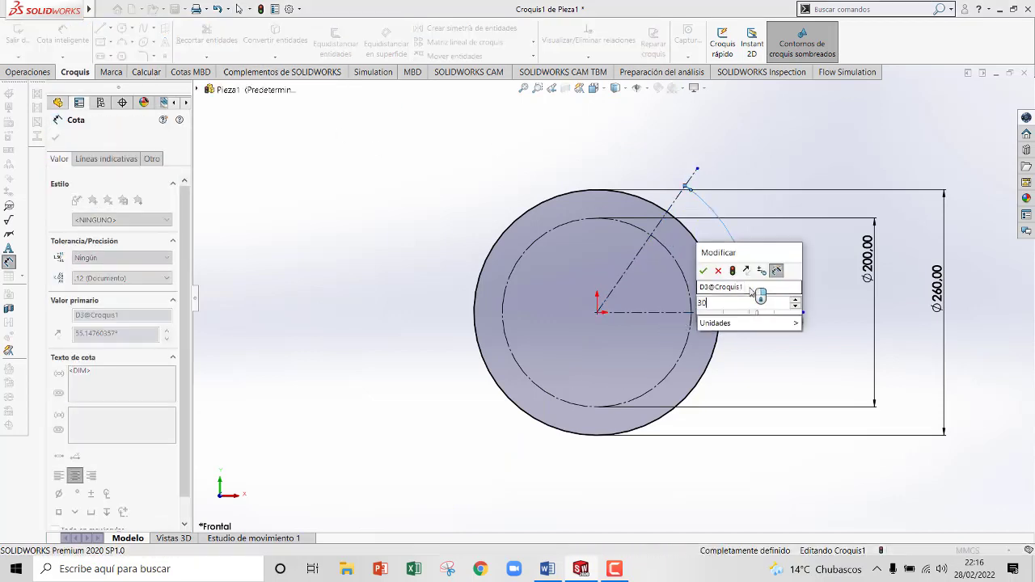
key("Return")
key("Escape")
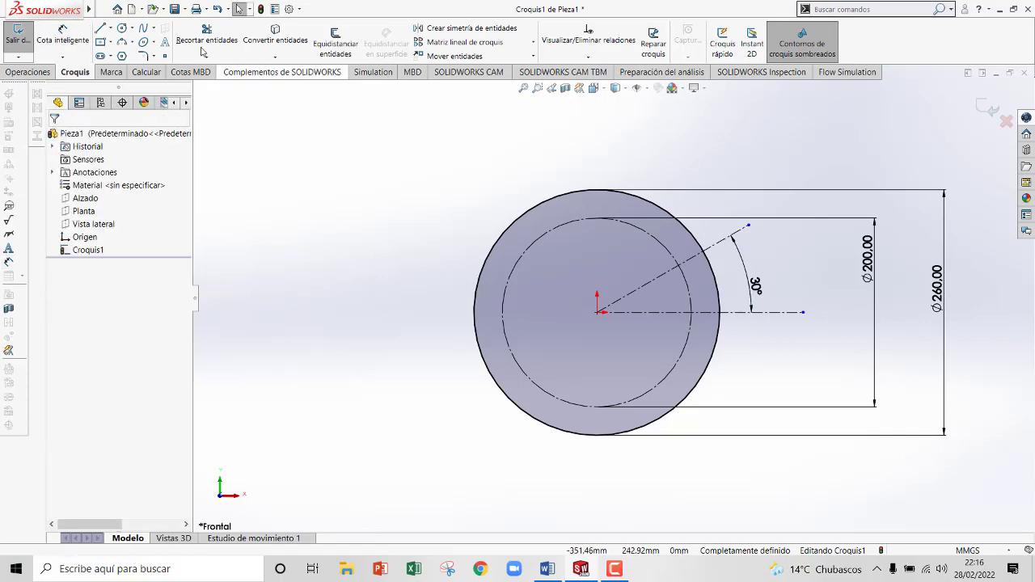
Step: Trim the inclined construction line back to its intersection with the construction circle
left_click(122, 28)
key("Escape")
left_click(208, 36)
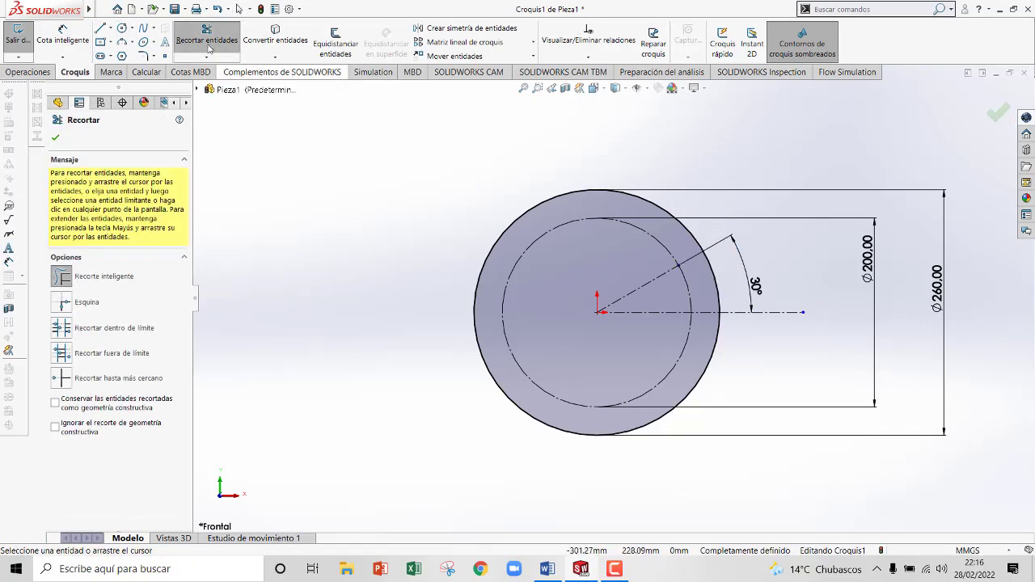
Step: Draw a small circle centred where the inclined construction line meets the construction circle
left_click(122, 28)
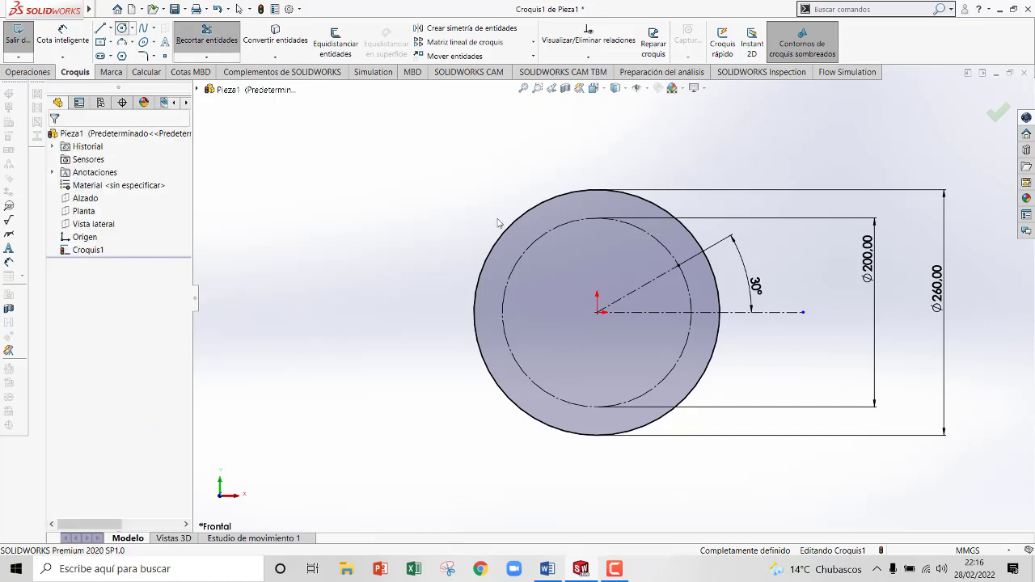
left_click(678, 265)
left_click(689, 261)
key("Escape")
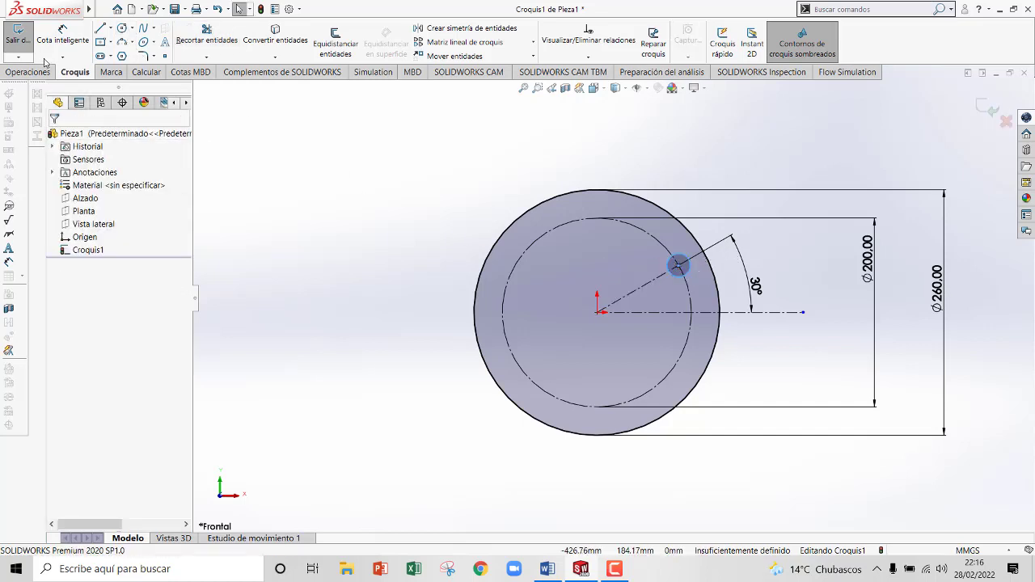
Step: Dimension the small circle's diameter as 15 mm
left_click(78, 45)
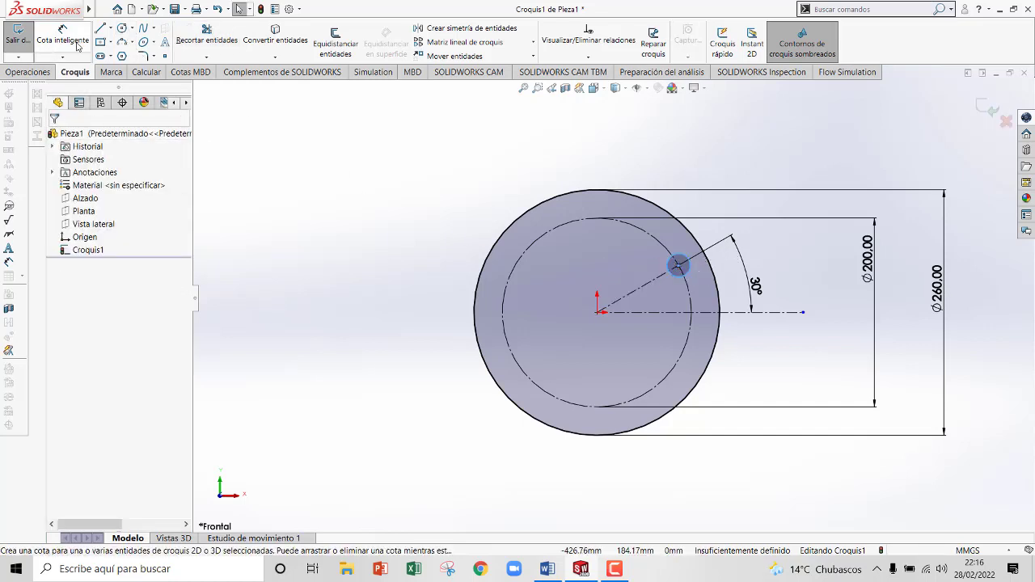
left_click(688, 261)
left_click(767, 358)
key("Return")
key("Escape")
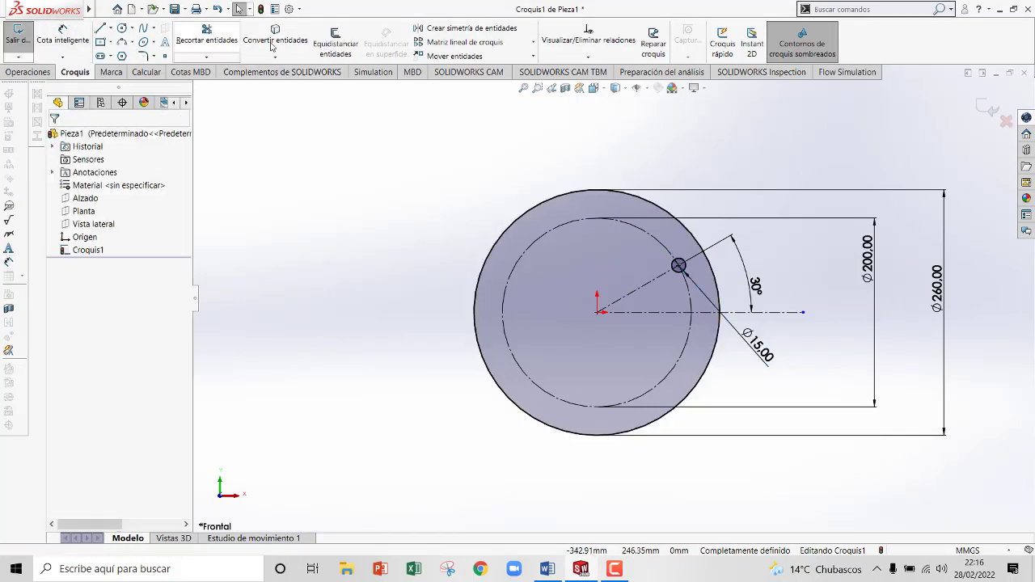
Step: Create a circular sketch pattern of the small circle around the origin with 3 equally spaced instances over 360°
left_click(533, 42)
left_click(457, 68)
left_click(683, 265)
left_click(135, 303)
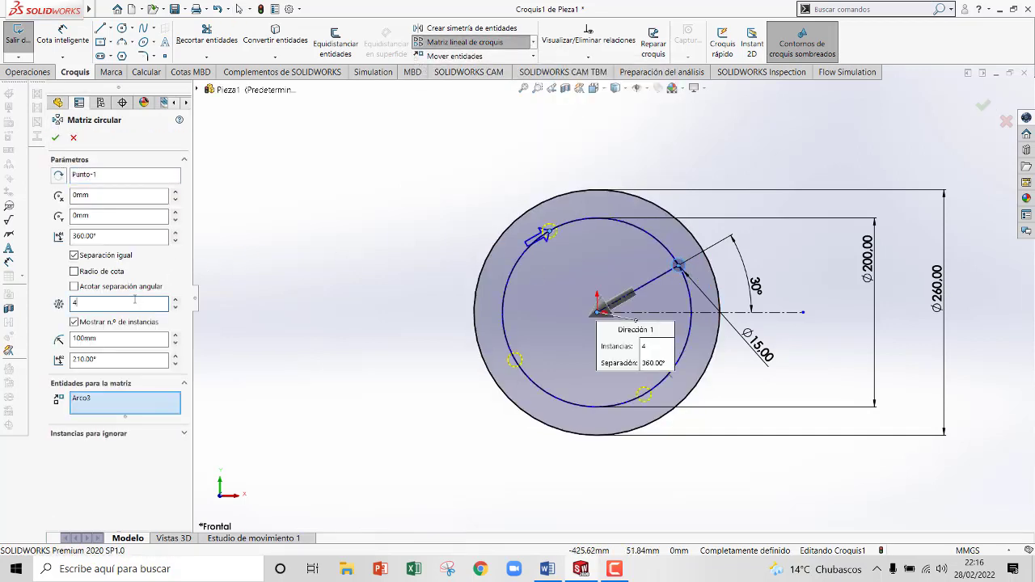
type("3")
left_click(56, 139)
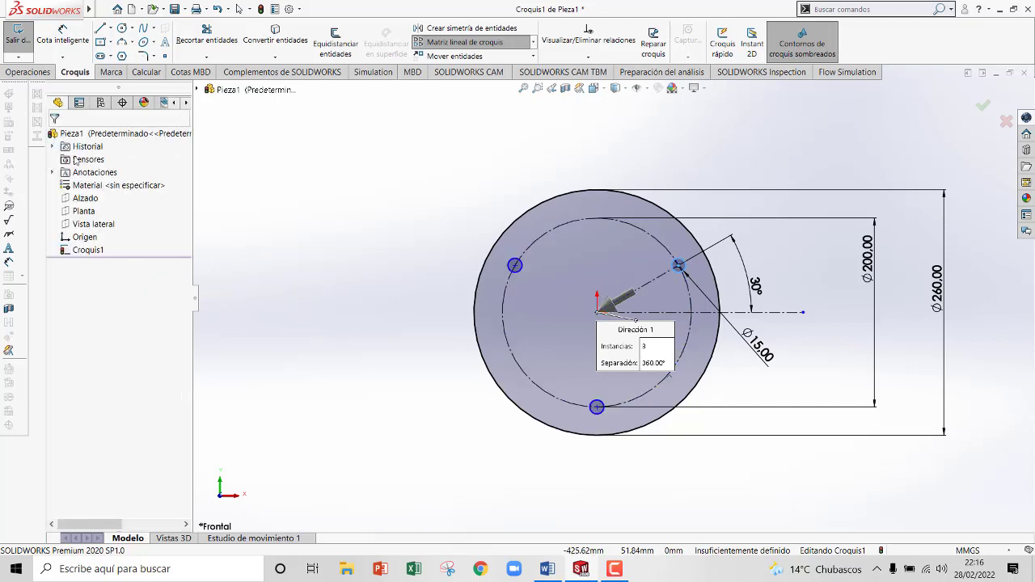
Step: Extrude the disc sketch with its three holes to a depth of 15 mm in the reversed direction
scroll(612, 323, "down", 3)
scroll(612, 325, "up", 2)
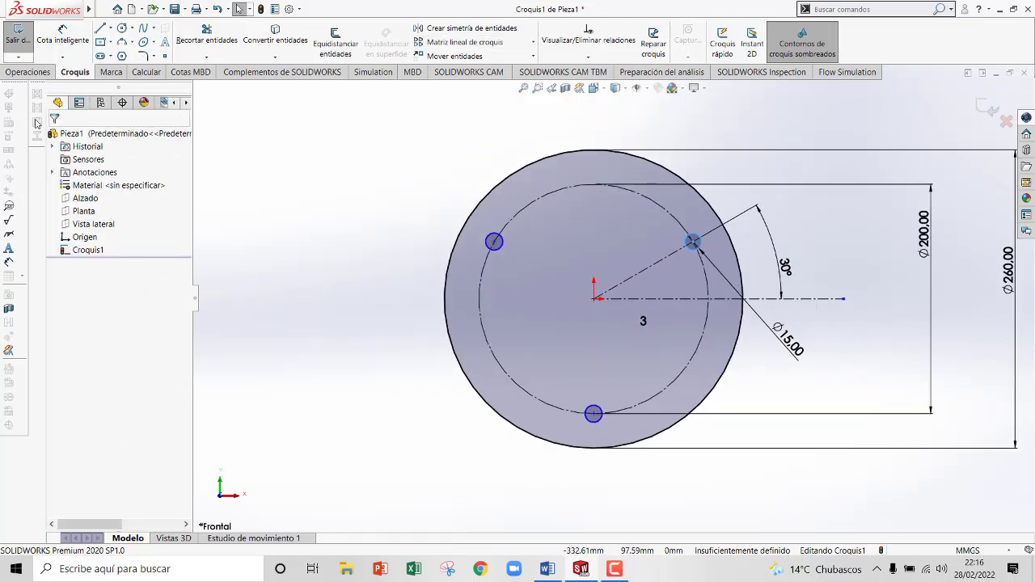
left_click(32, 74)
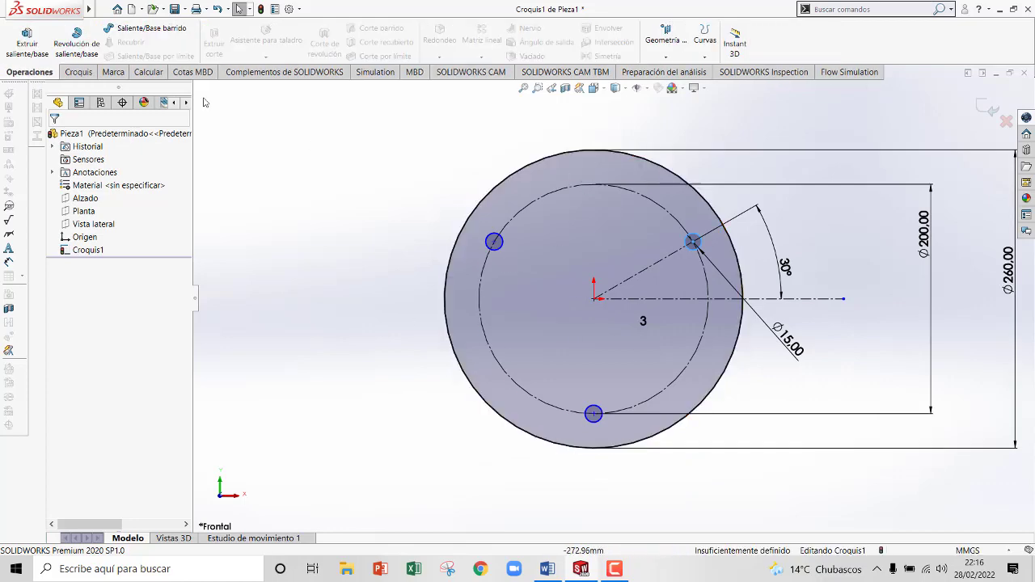
left_click(39, 60)
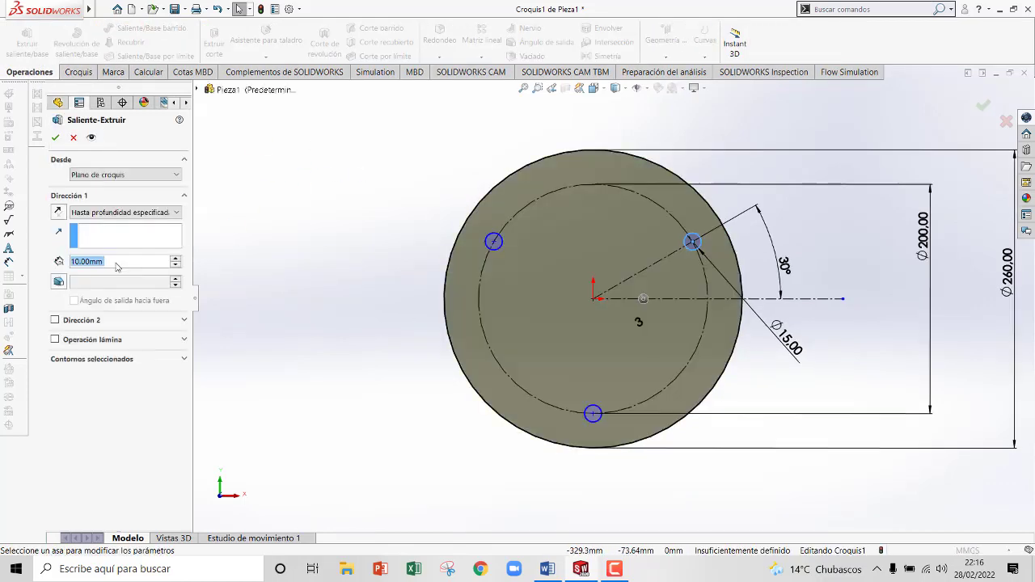
type("15")
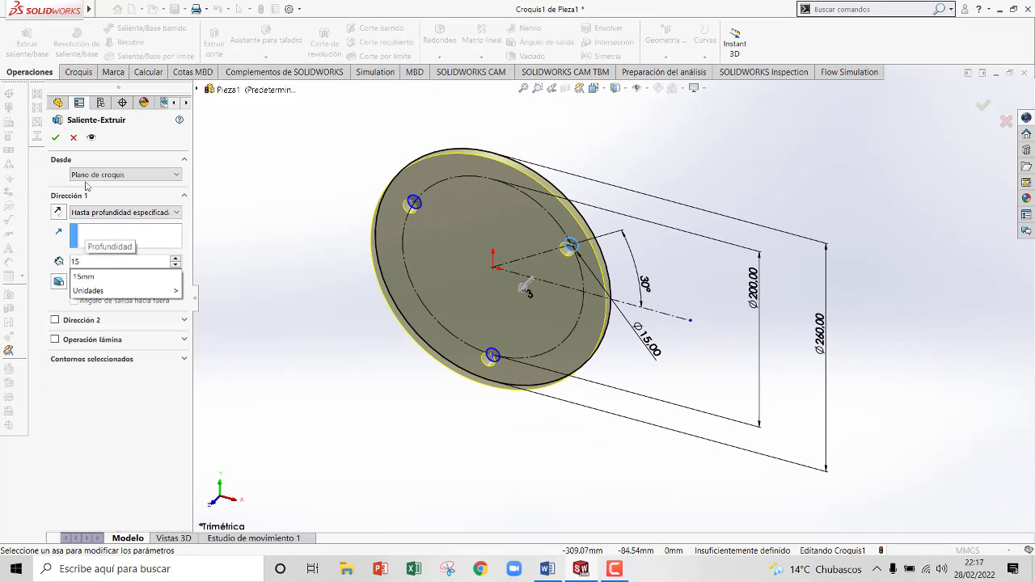
key("Return")
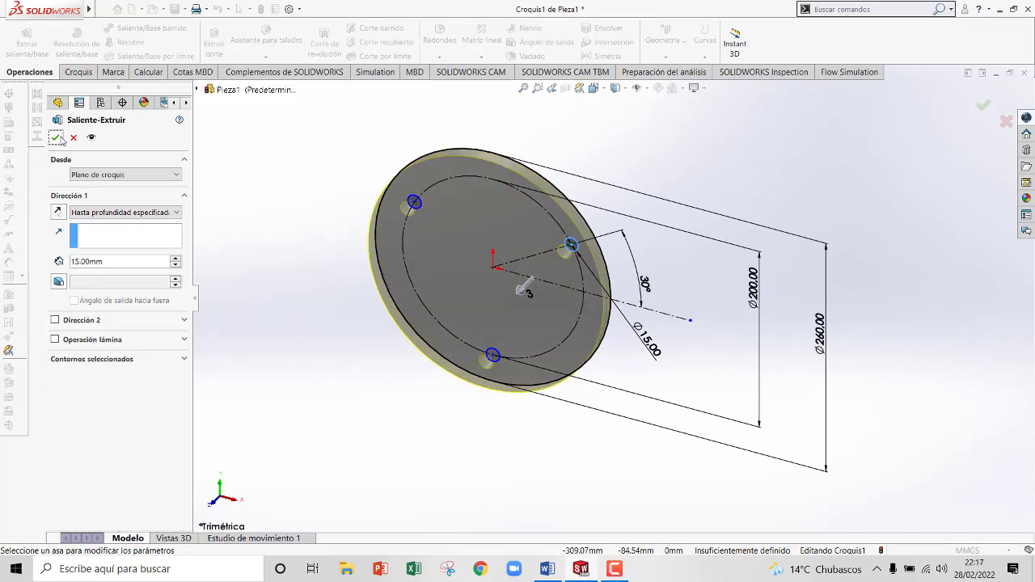
left_click(58, 212)
left_click(55, 138)
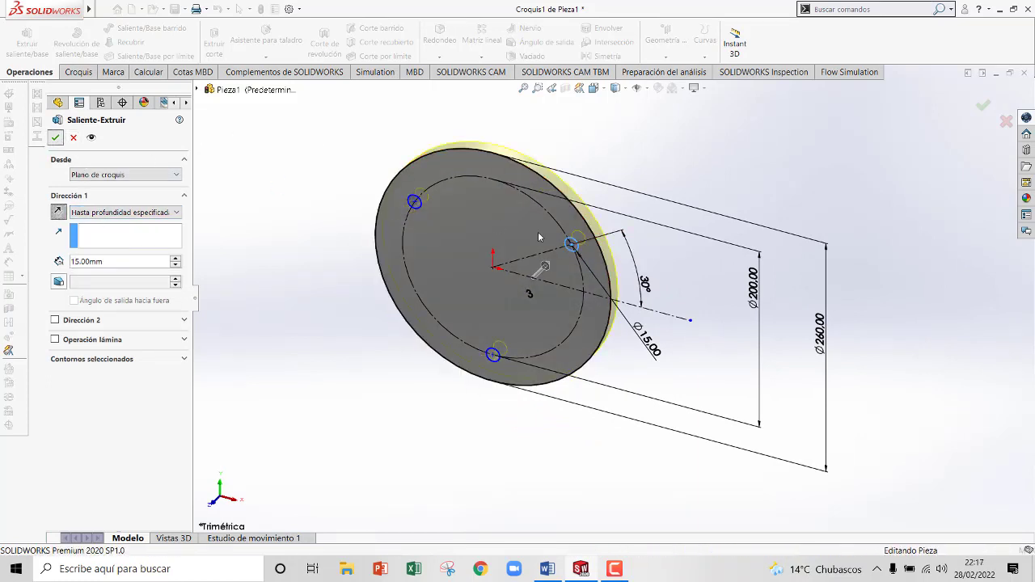
Step: Start a sketch on the disc's front face and draw a circle about 76 mm in diameter centred on the origin
right_click(482, 191)
left_click(509, 175)
right_click(133, 271)
key("Escape")
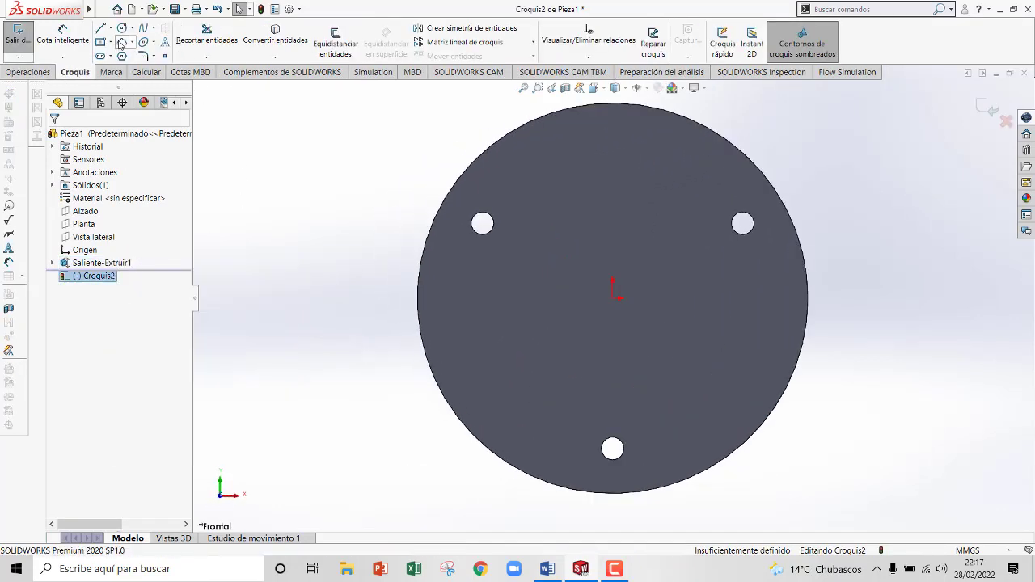
left_click(121, 29)
left_click(613, 299)
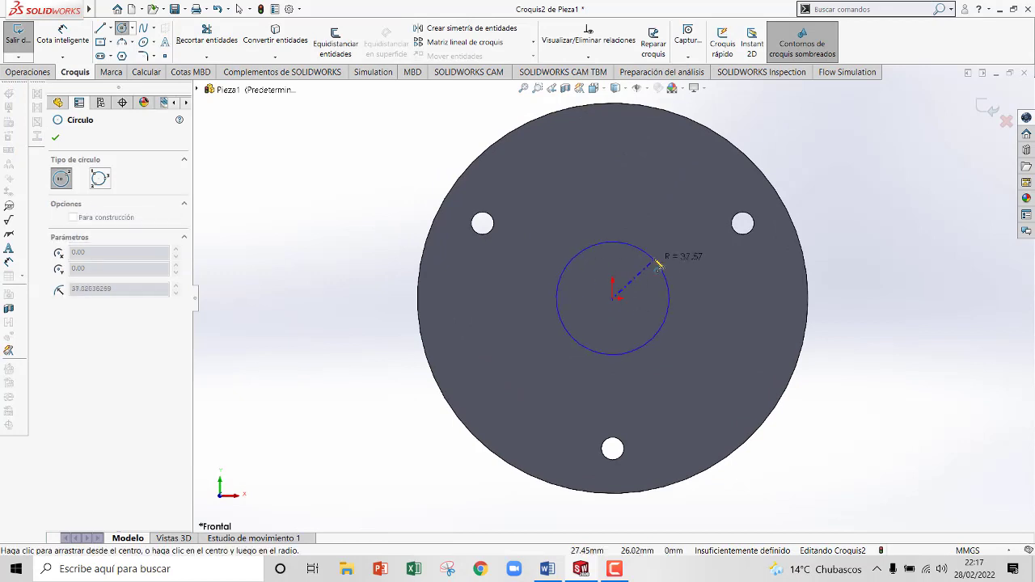
left_click(663, 259)
Step: Dimension the central circle's diameter as 25 mm
left_click(62, 34)
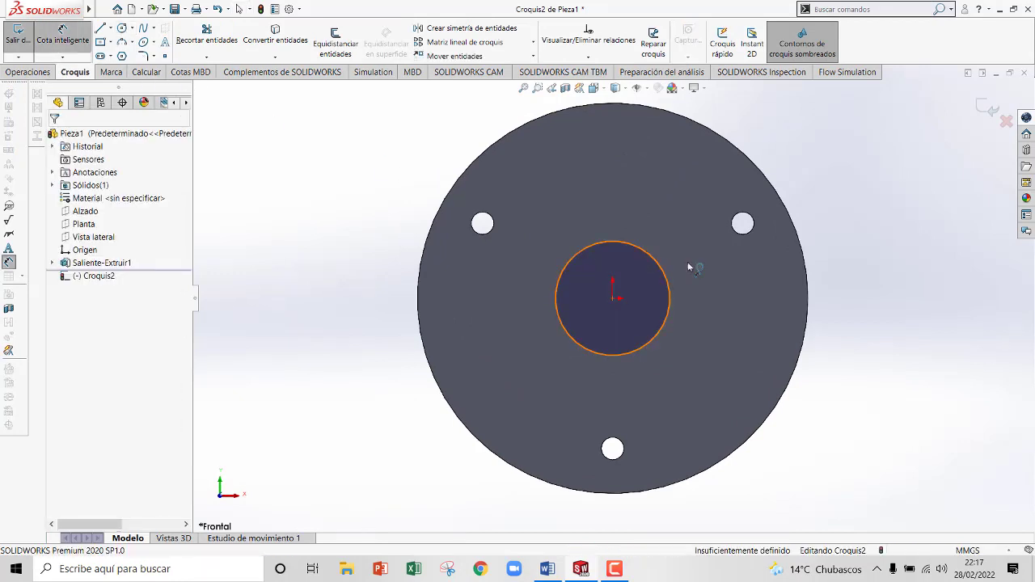
left_click(657, 258)
left_click(854, 272)
type("25")
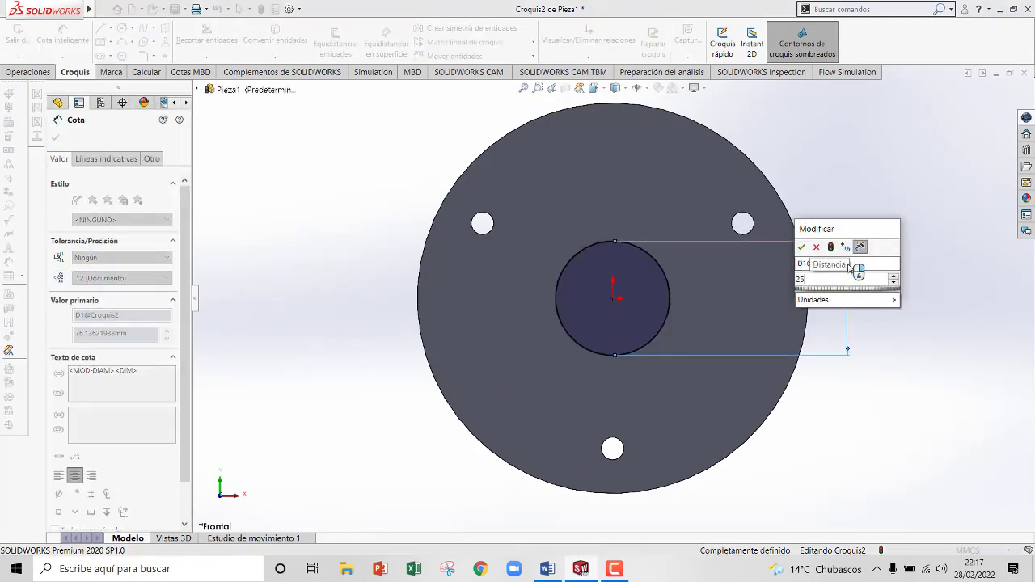
key("Return")
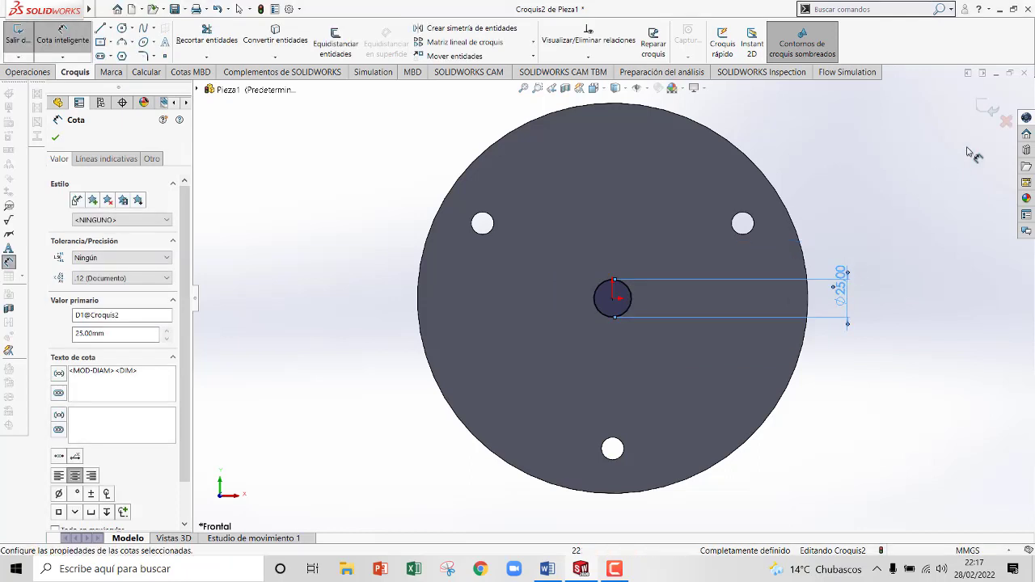
Step: Extrude the central 25 mm circle to a depth of 180 mm, merged with the disc
left_click(29, 72)
left_click(27, 40)
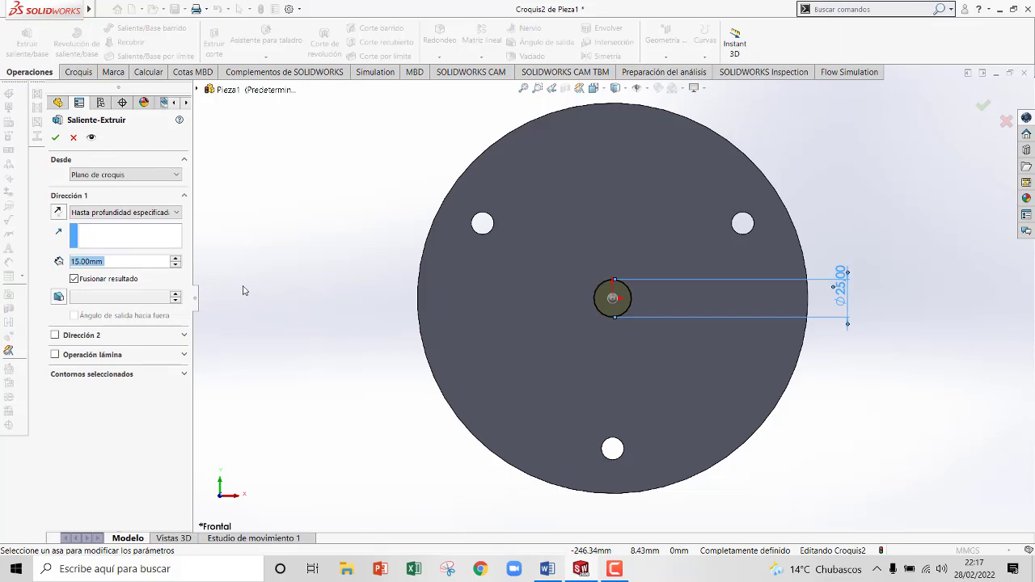
type("180")
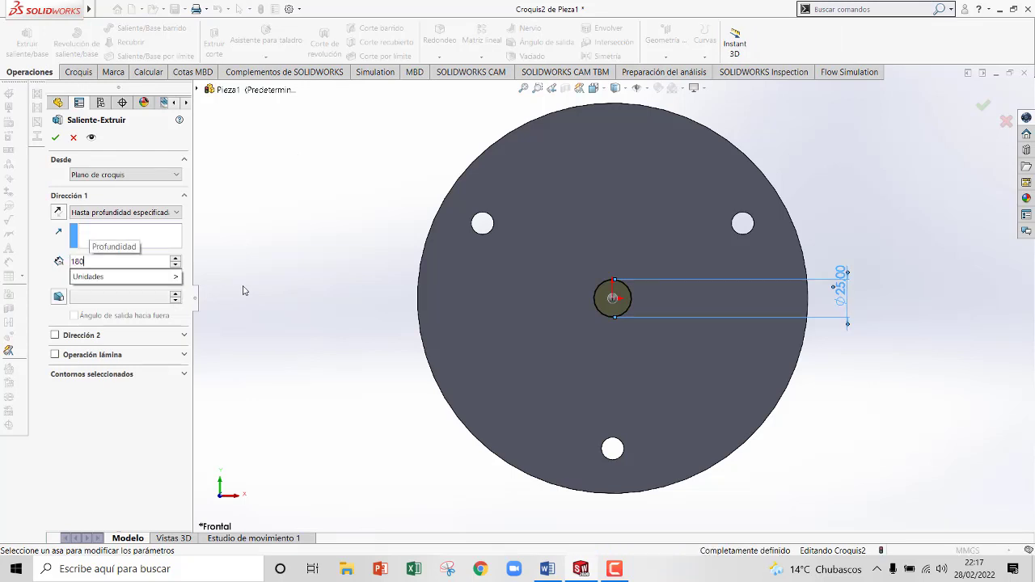
left_click(56, 138)
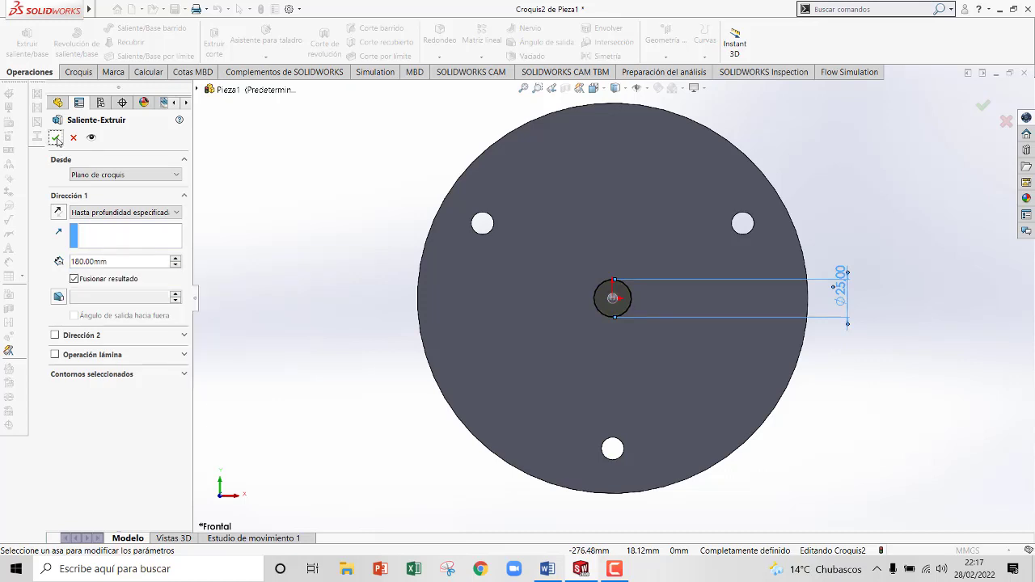
left_click(55, 138)
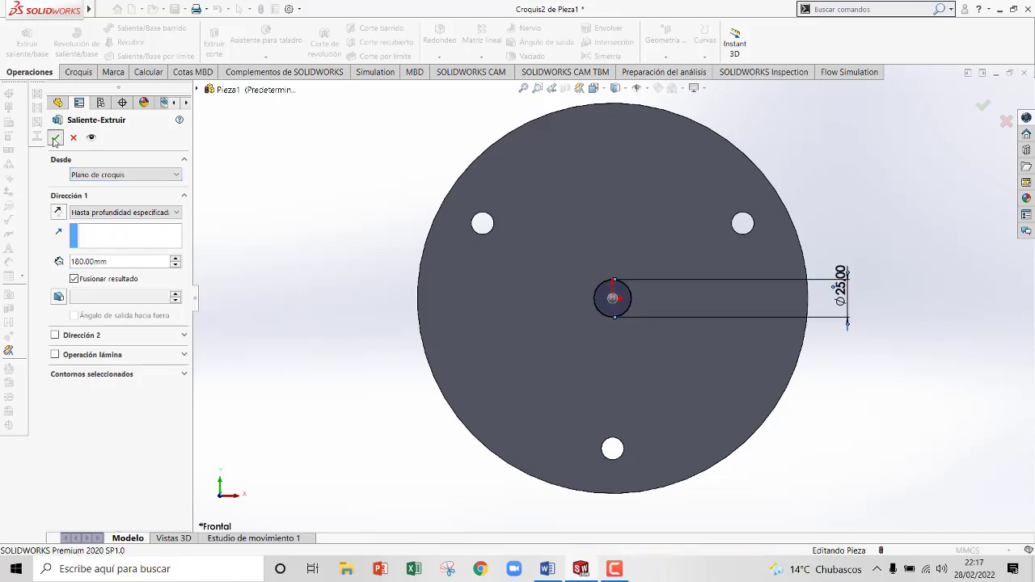
Step: Create a reference plane offset 30 mm above the Planta plane
right_click(896, 198)
mouse_move(890, 218)
left_click(720, 270)
left_click_drag(868, 313, 749, 329)
key("Escape")
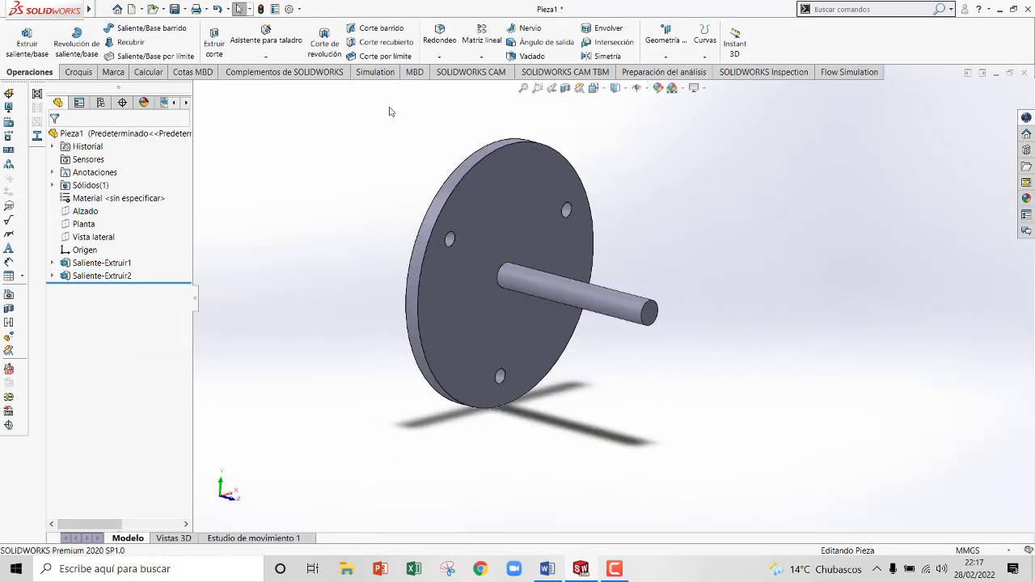
left_click(665, 34)
left_click(671, 69)
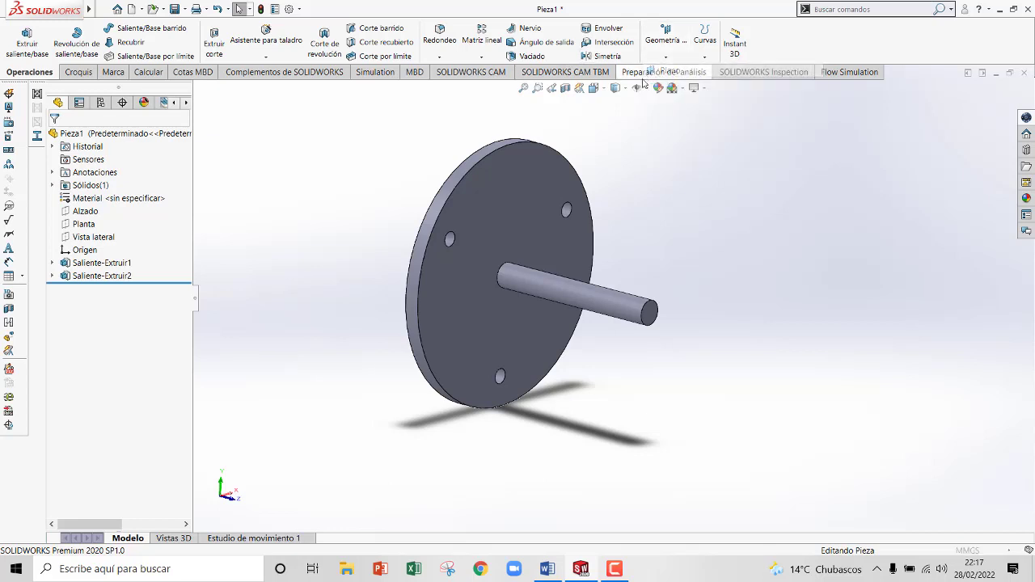
left_click(198, 89)
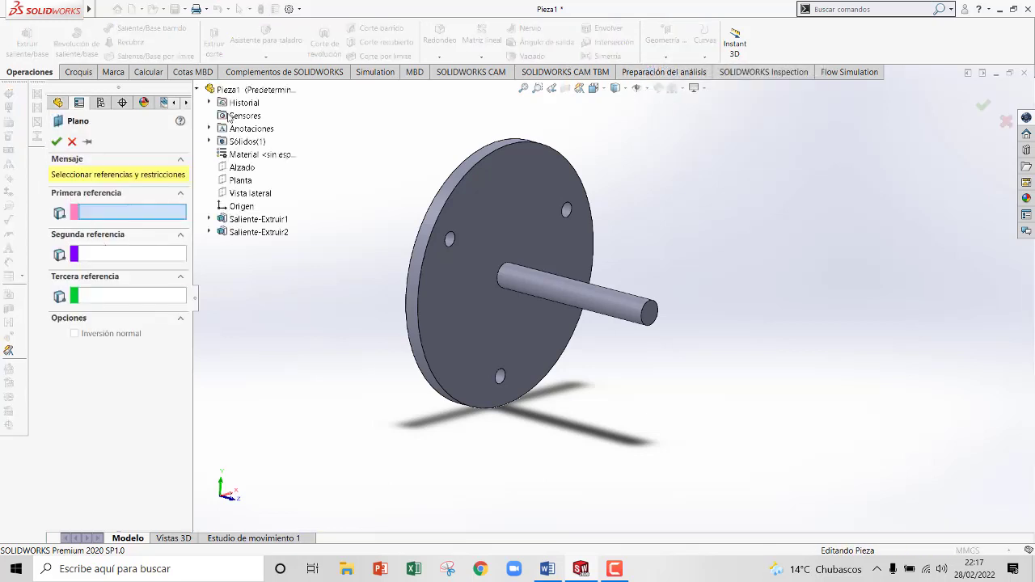
left_click(245, 184)
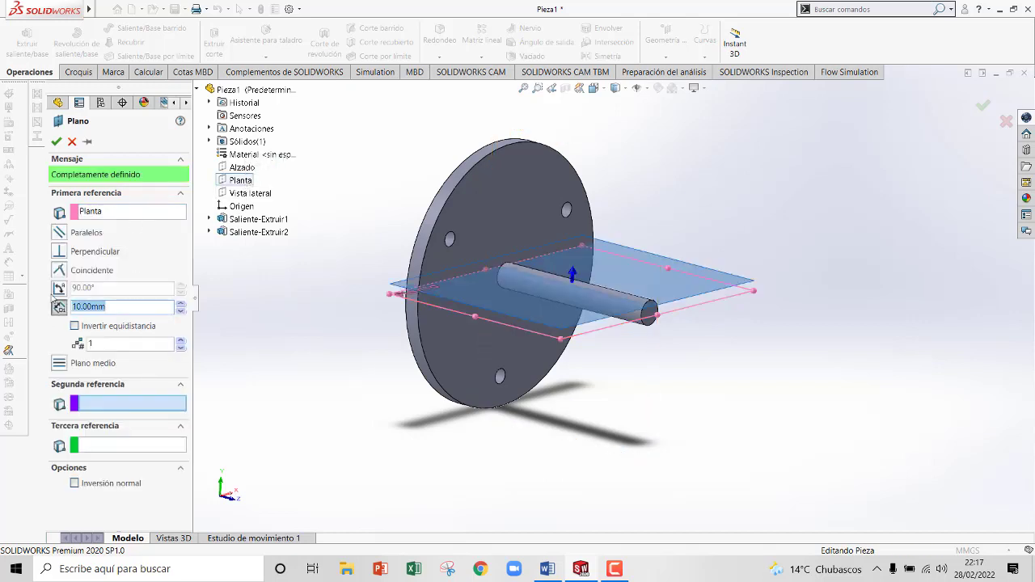
left_click(57, 141)
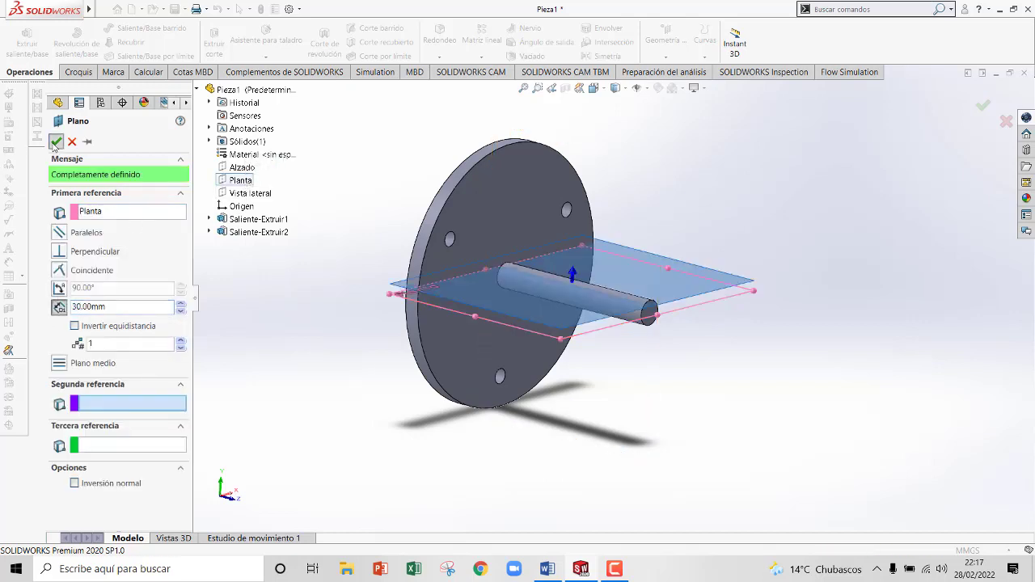
Step: Start a sketch on the new offset plane and draw a circle about 36 mm in diameter just beyond the rod's free end, in line with its axis
right_click(95, 292)
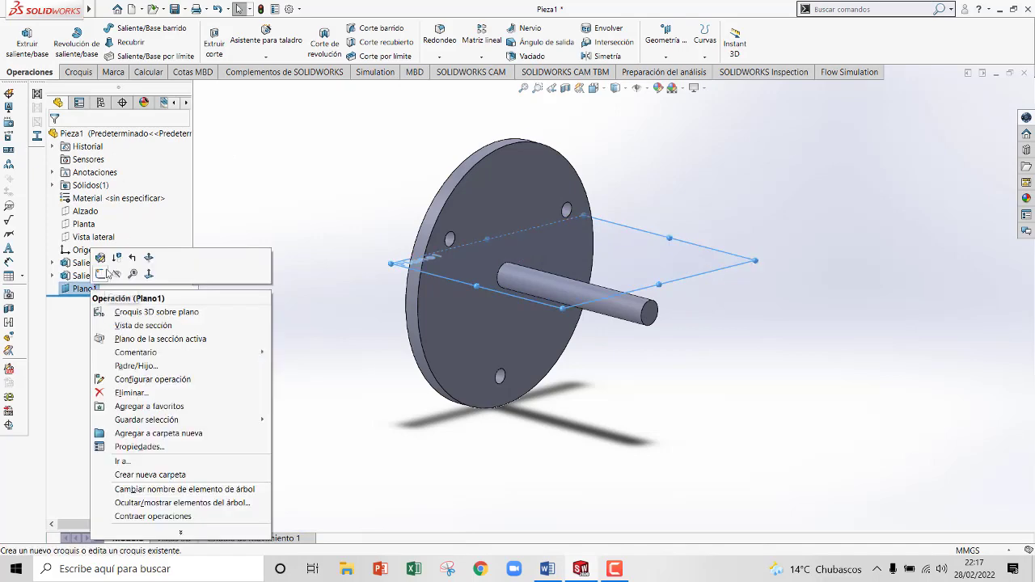
left_click(87, 298)
right_click(95, 303)
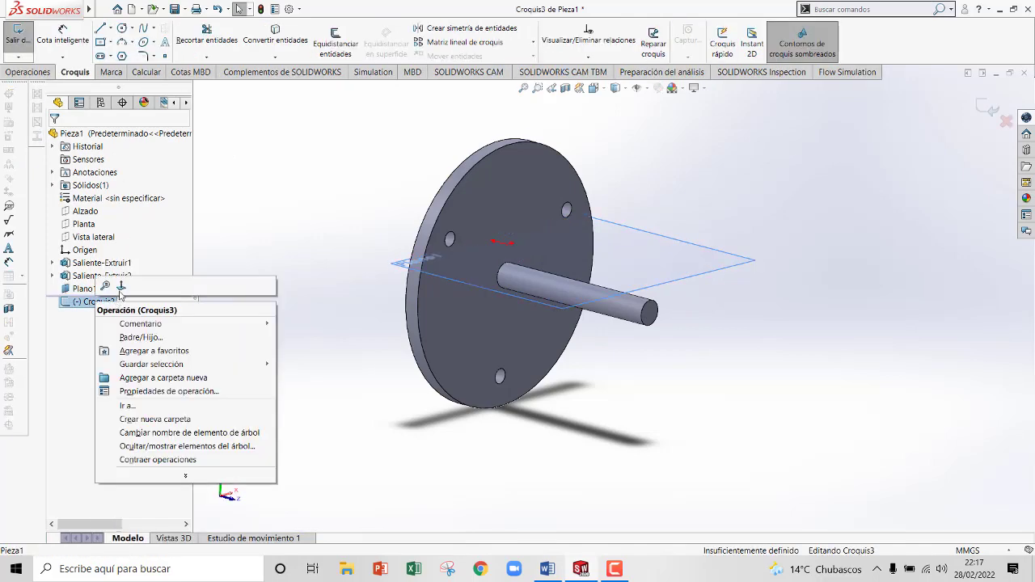
left_click(144, 281)
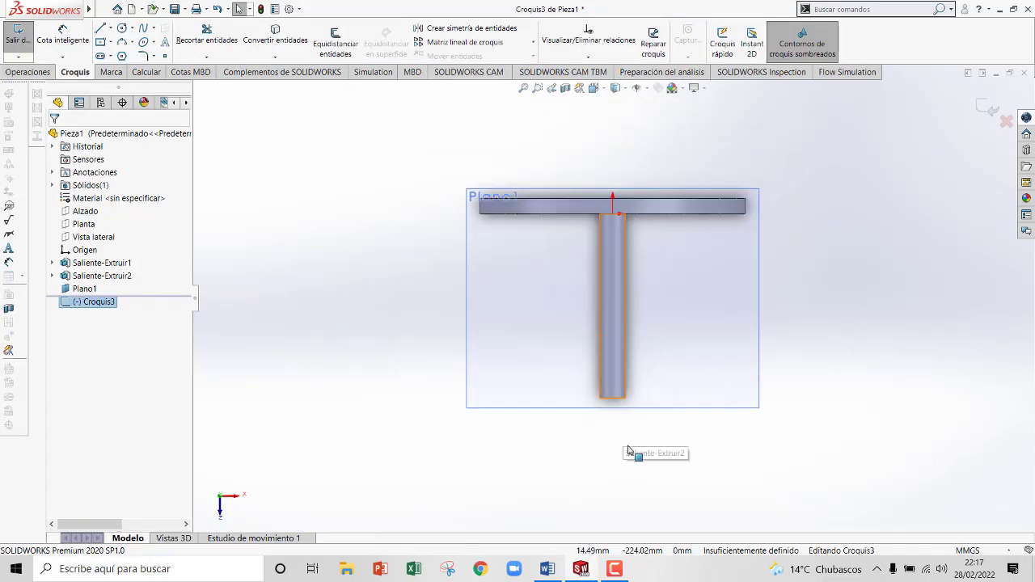
left_click(122, 28)
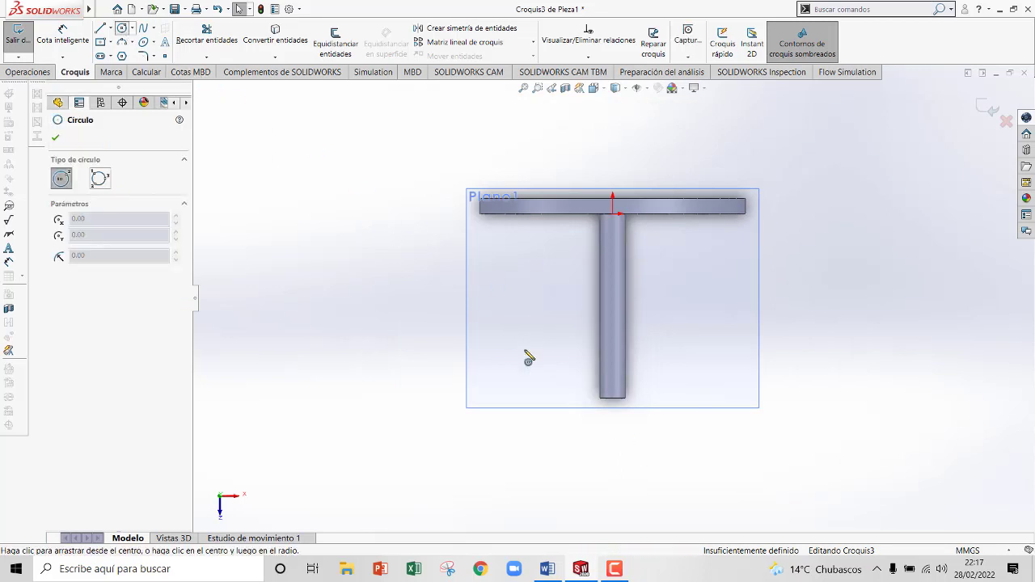
left_click(612, 432)
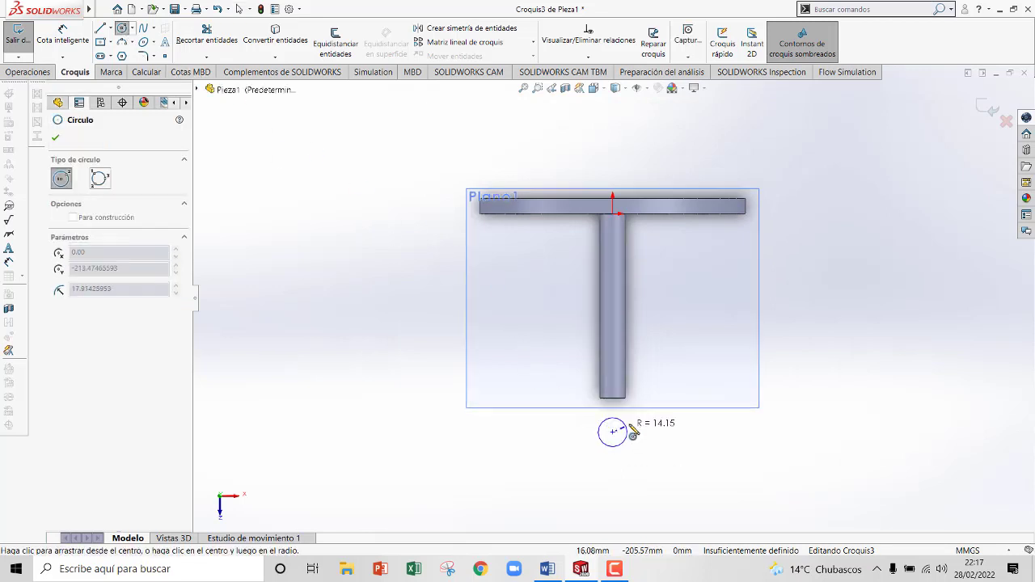
left_click(629, 430)
key("Escape")
Step: Dimension the diameter of the circle beyond the rod's end as 25 mm
left_click(63, 36)
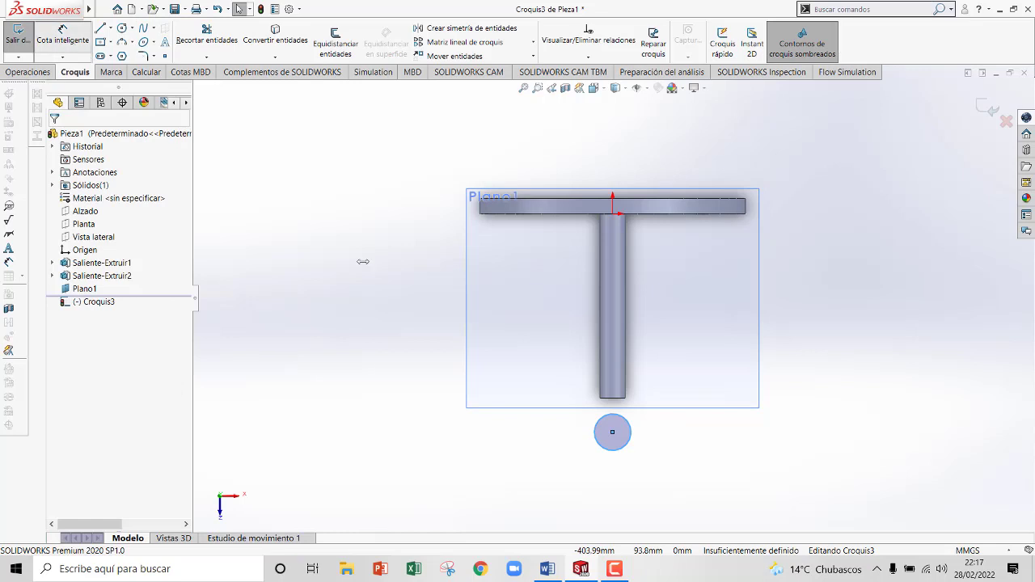
left_click(631, 424)
left_click(682, 448)
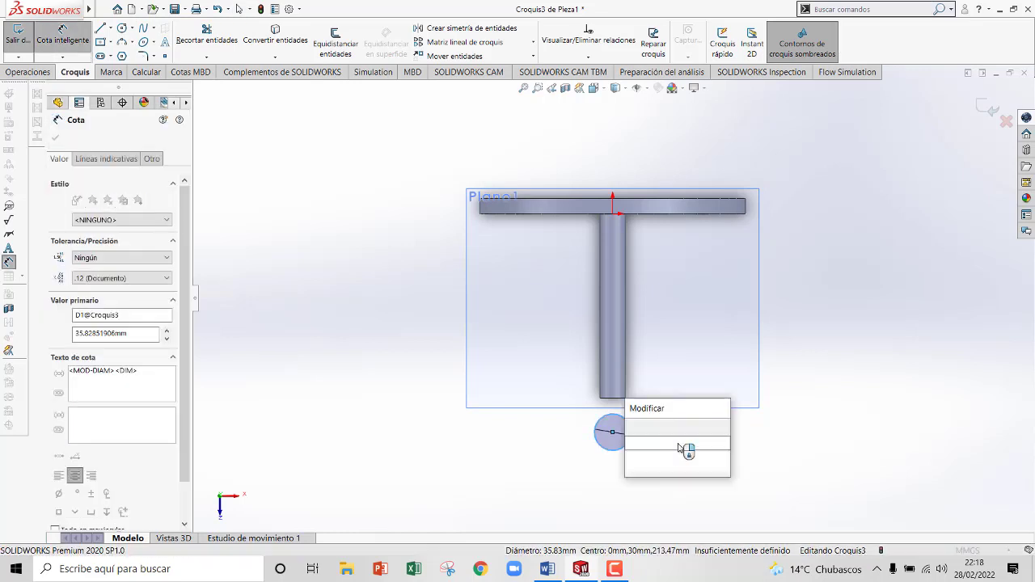
type("25")
key("Return")
scroll(619, 437, "down", 3)
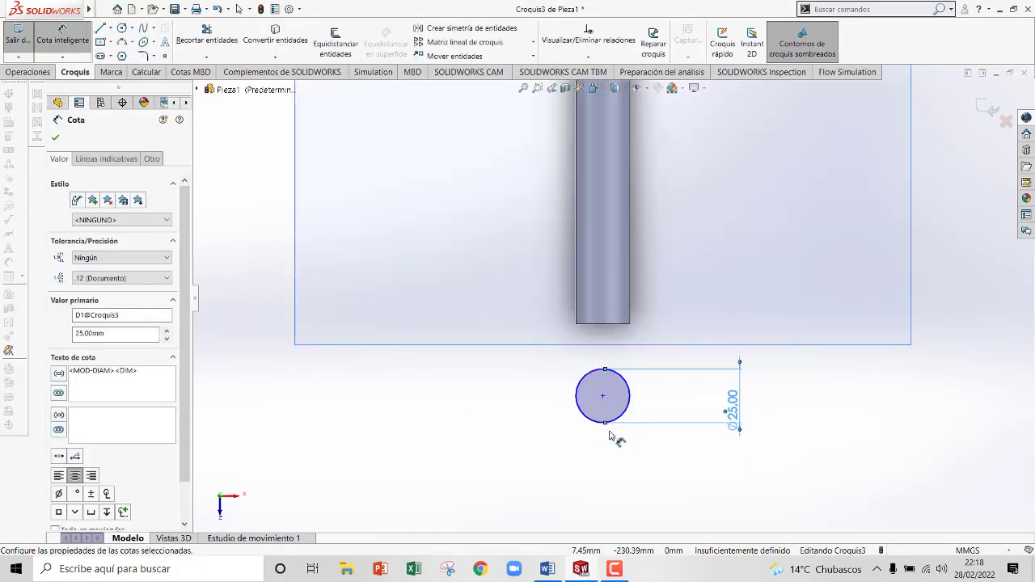
key("Escape")
Step: Dimension the distance from the origin to the circle's centre as 210 mm and close the sketch
scroll(605, 287, "up", 5)
scroll(649, 215, "down", 1)
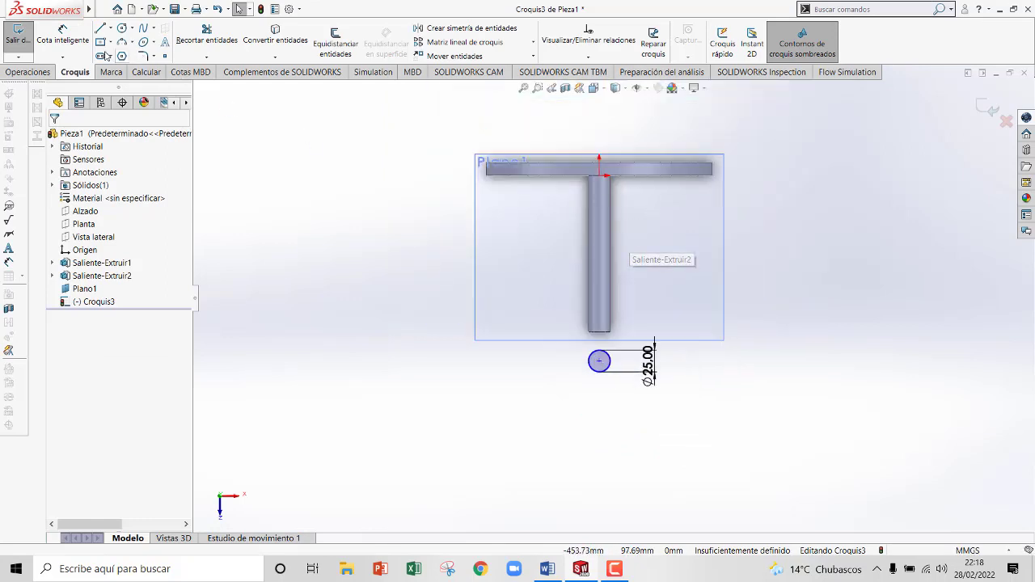
left_click(63, 37)
left_click(600, 362)
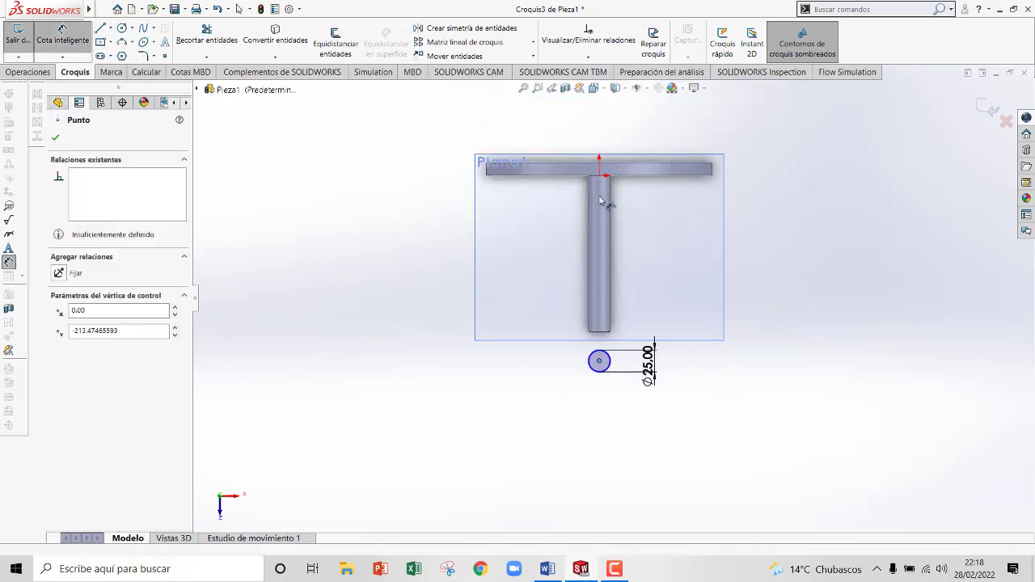
left_click(599, 177)
left_click(536, 259)
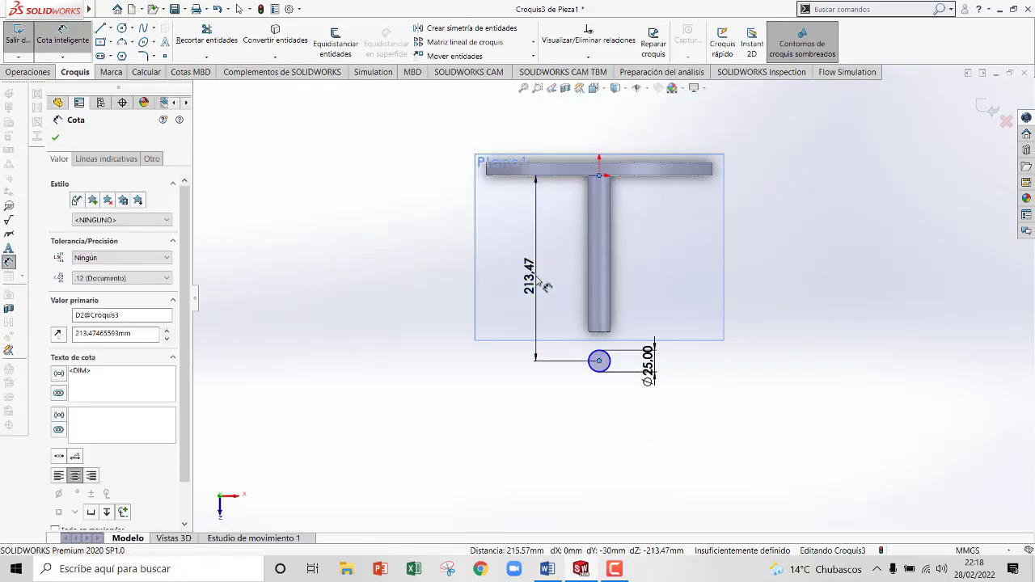
left_click_drag(546, 253, 465, 233)
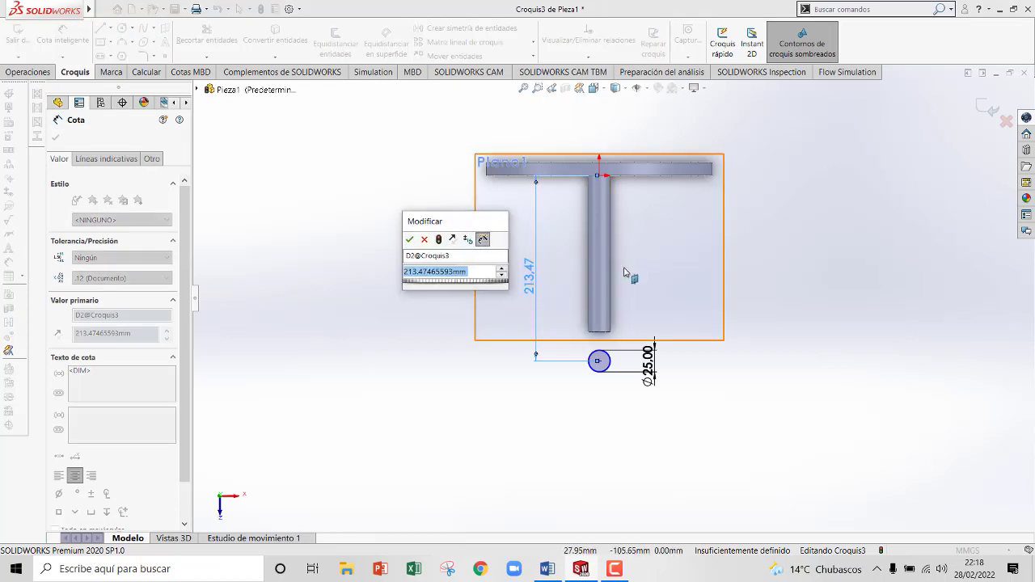
type("210")
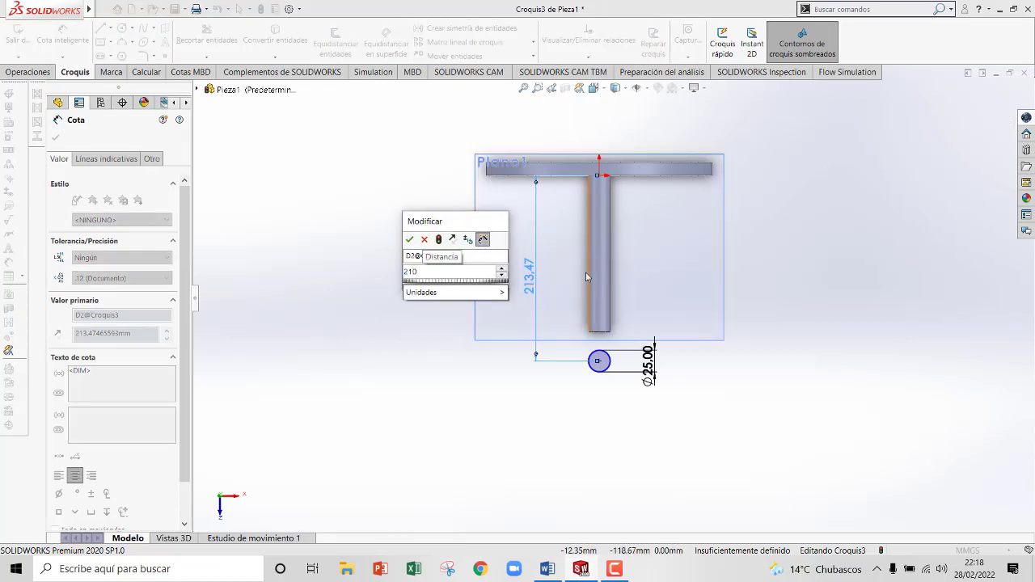
left_click(410, 240)
scroll(570, 327, "down", 5)
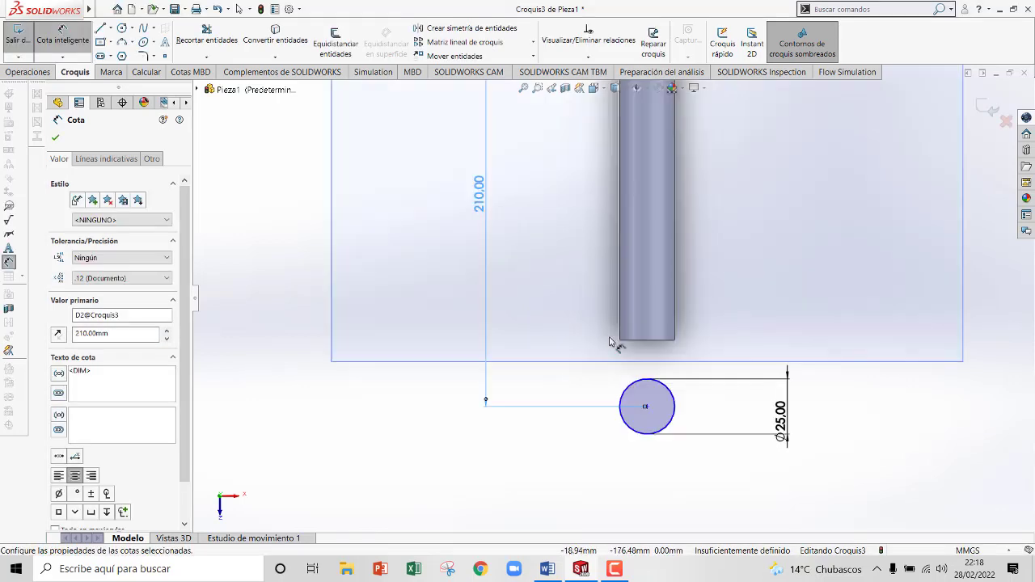
scroll(664, 343, "up", 4)
right_click(846, 202)
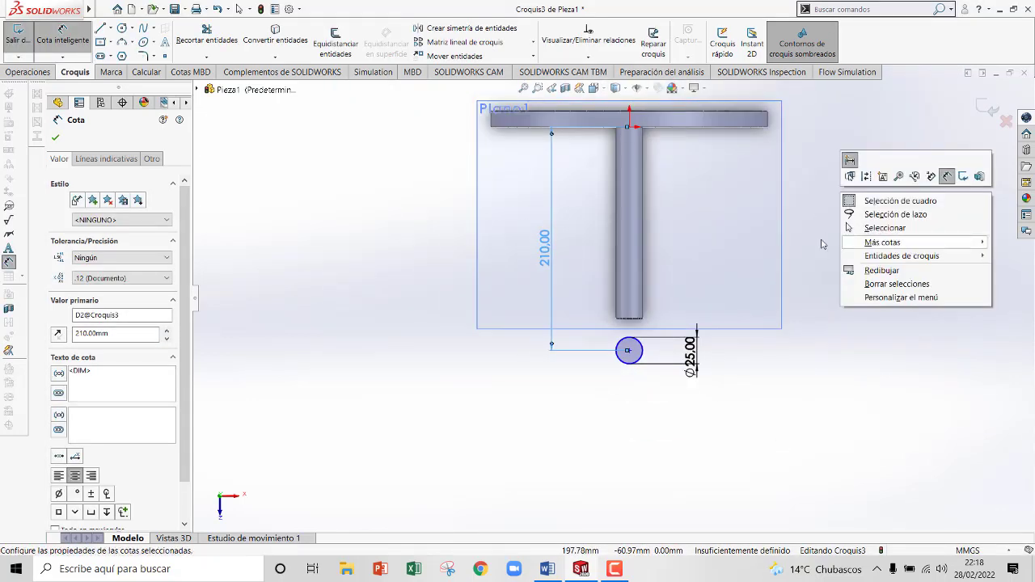
left_click(857, 228)
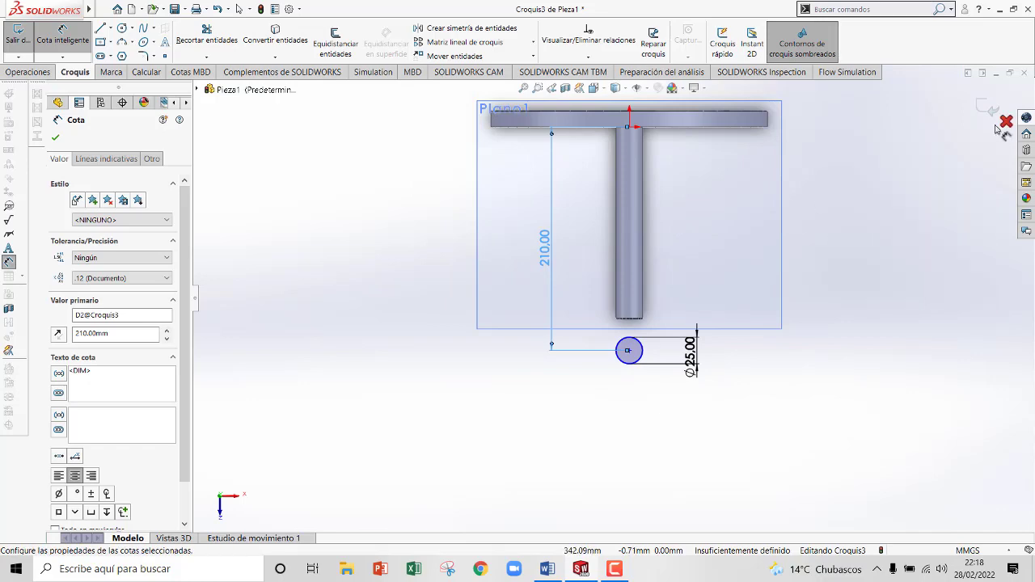
Step: Start a new sketch on the Vista lateral plane and view it face-on near the rod's free end
right_click(863, 198)
mouse_move(926, 214)
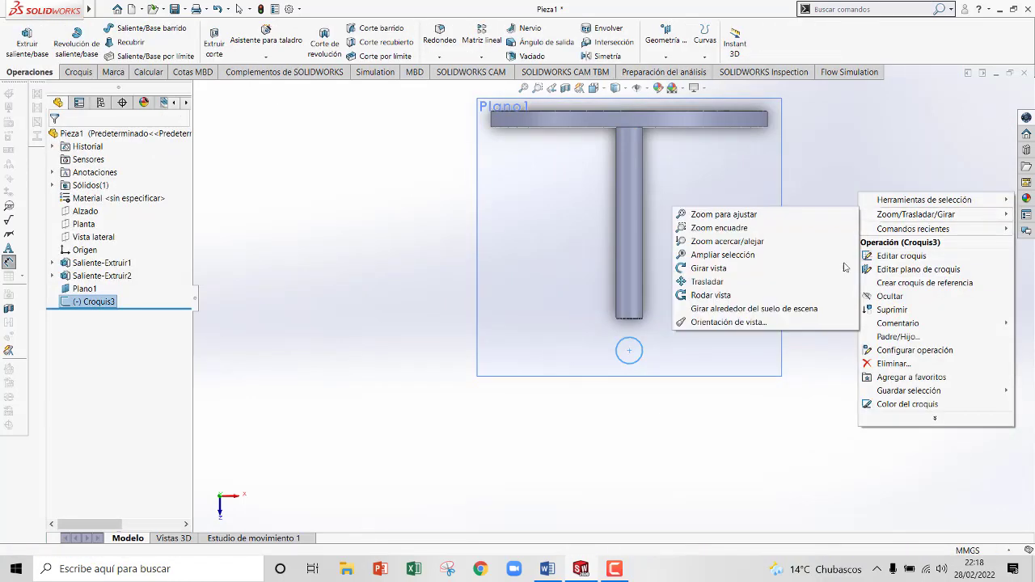
left_click(738, 268)
left_click_drag(802, 357, 712, 196)
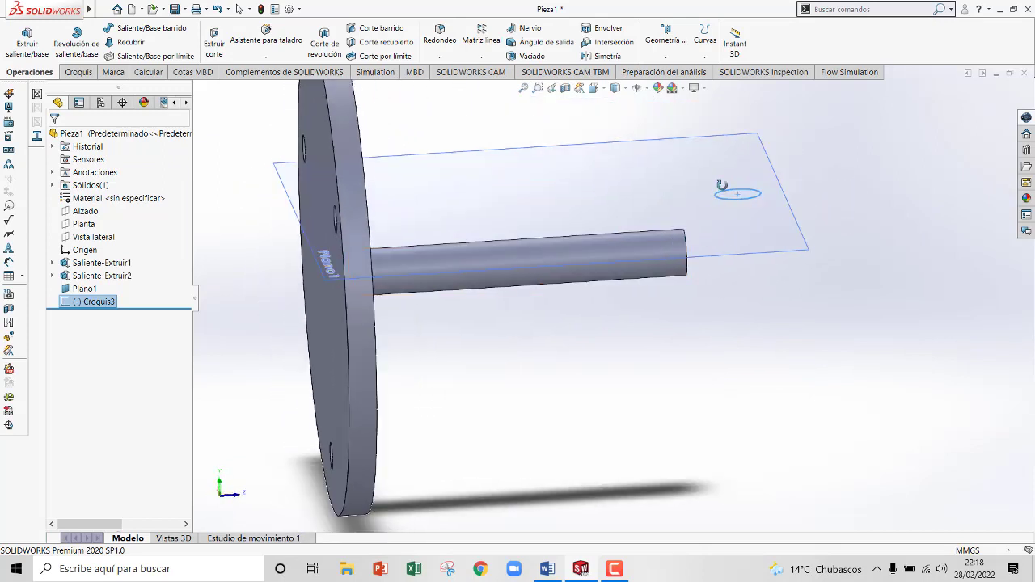
key("Escape")
key("Escape")
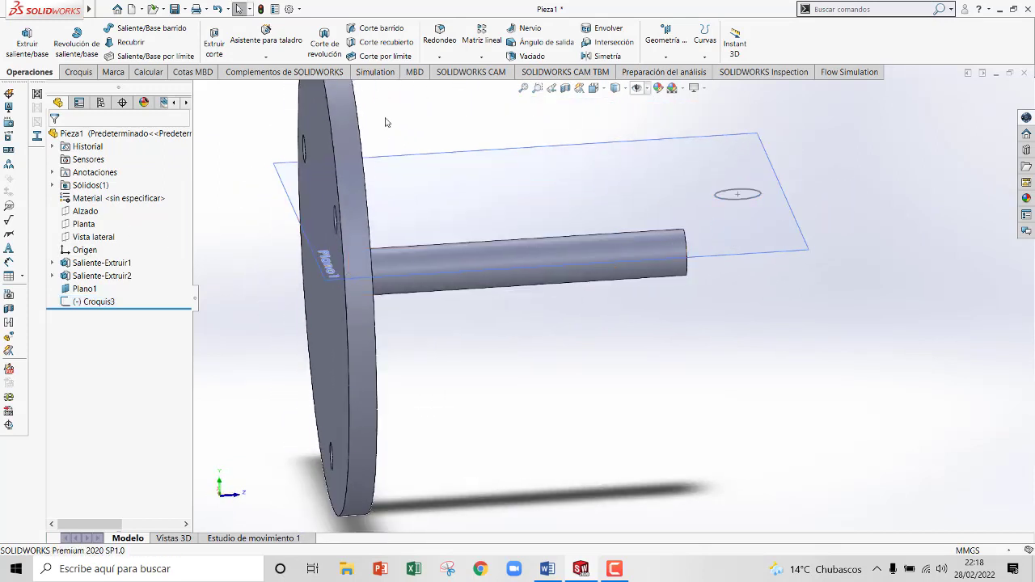
left_click(101, 237)
right_click(106, 240)
left_click(115, 220)
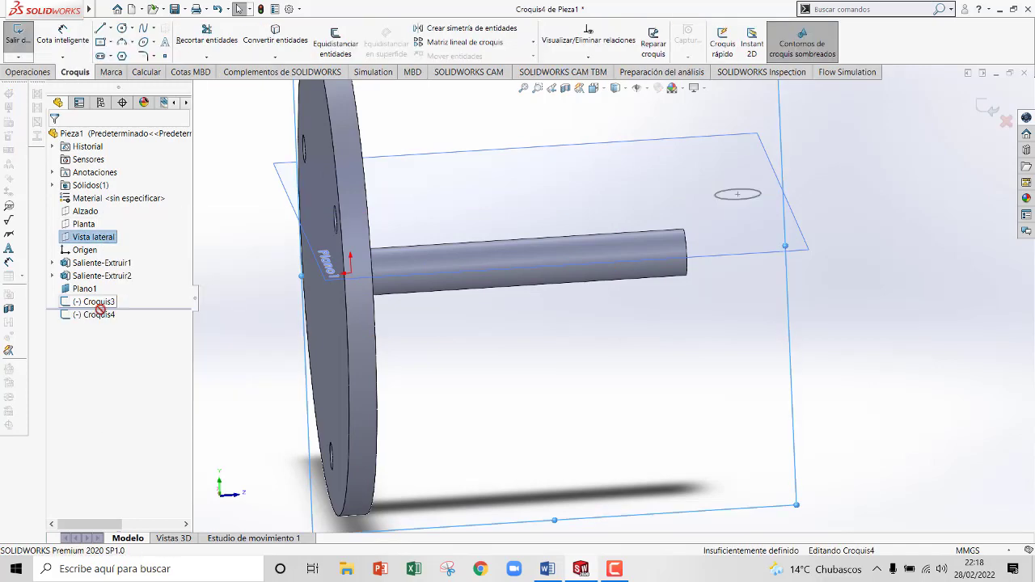
right_click(119, 311)
key("Escape")
right_click(126, 310)
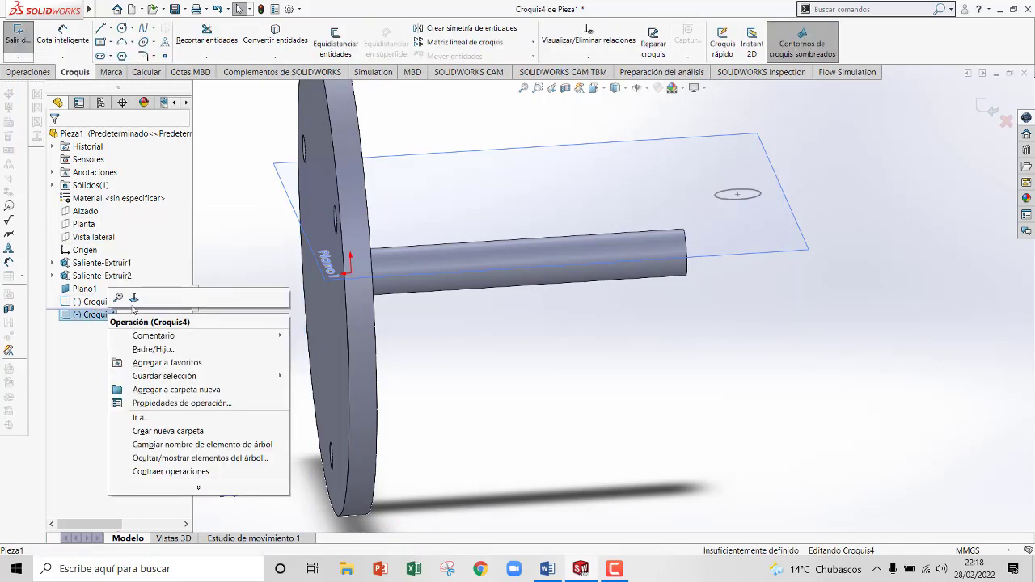
left_click(147, 296)
scroll(506, 288, "down", 2)
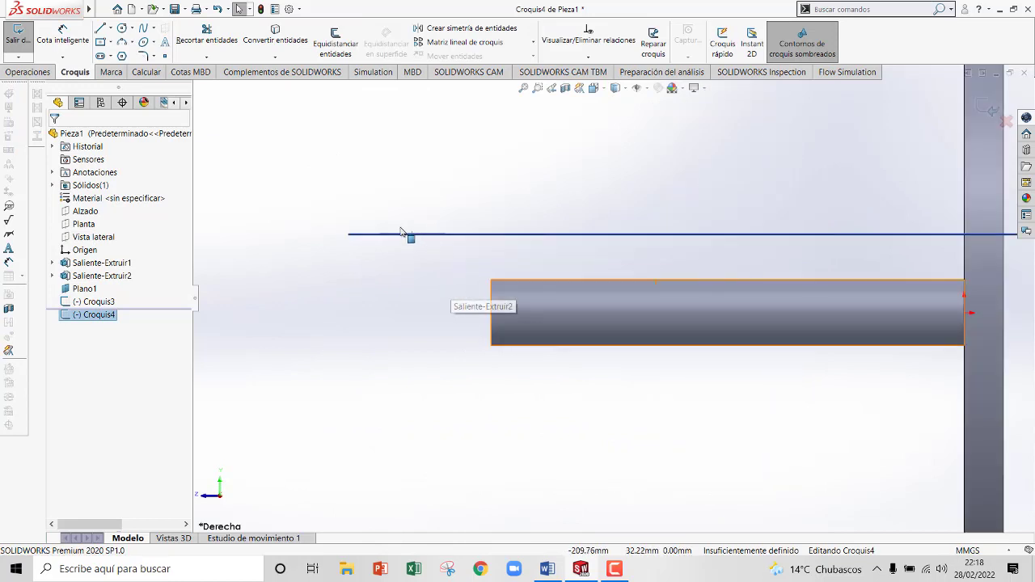
Step: Hide the offset reference plane Plano1
left_click(81, 289)
right_click(82, 289)
left_click(112, 271)
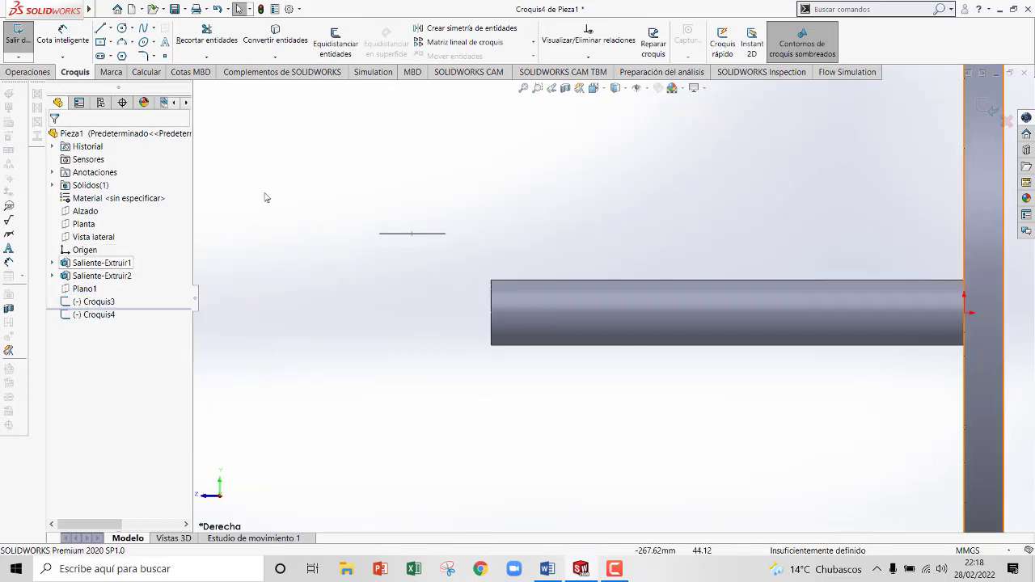
left_click(123, 43)
scroll(450, 266, "down", 2)
left_click(565, 315)
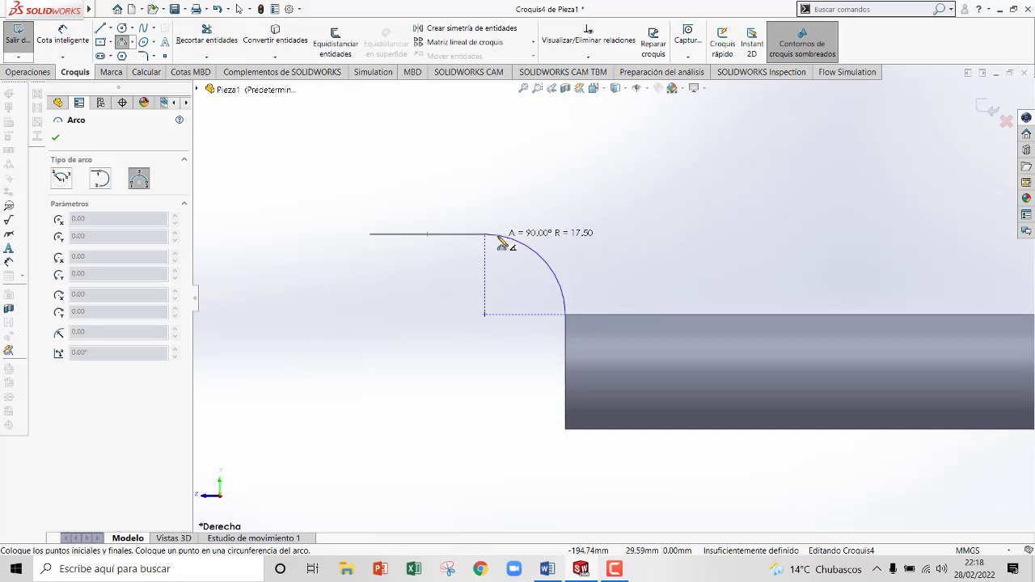
key("Escape")
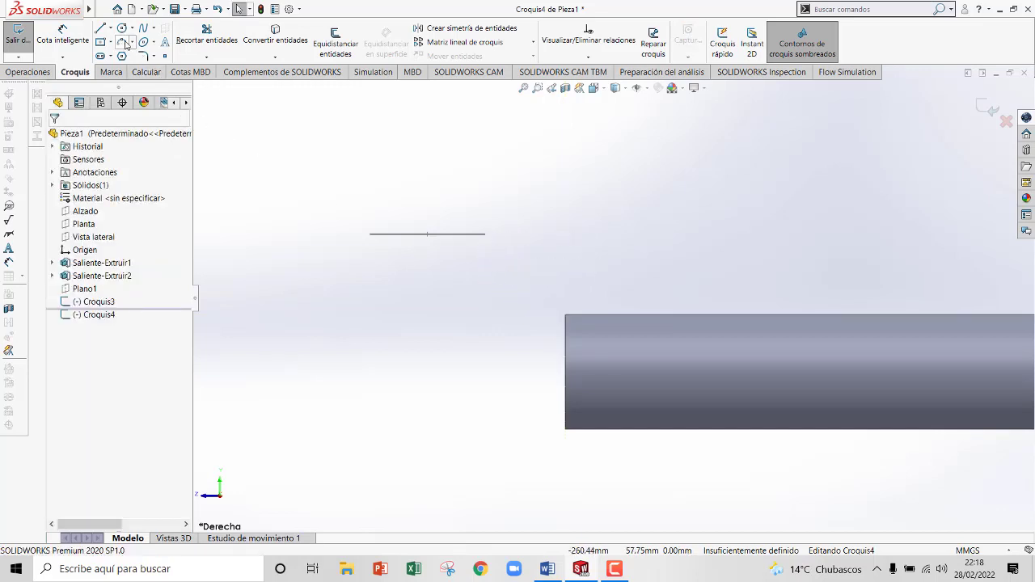
Step: Sketch a three-point arc of about 17.5 mm radius from the rod end's upper corner to the near end of the offset circle
left_click(142, 55)
left_click(122, 41)
left_click(565, 316)
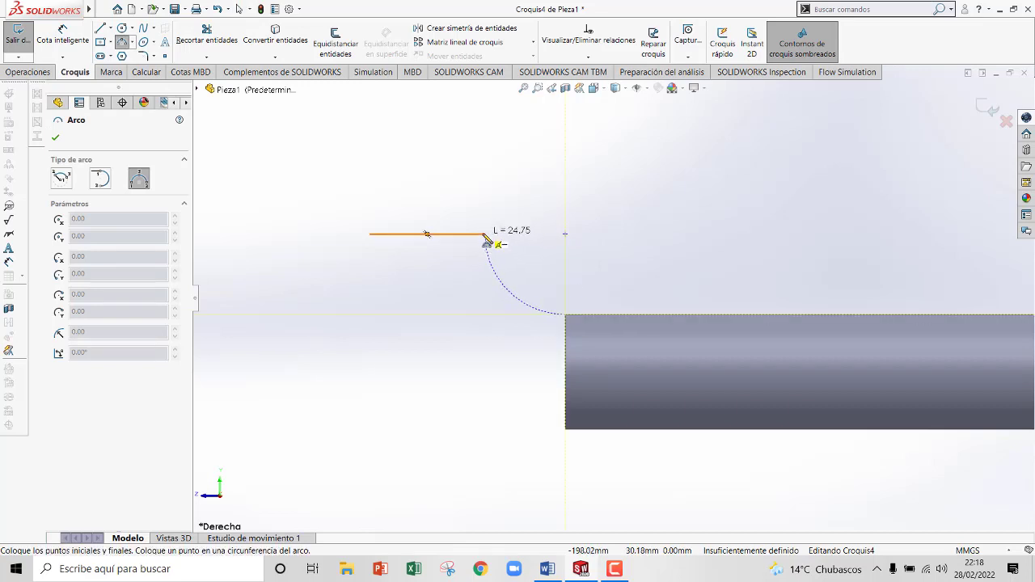
left_click(486, 236)
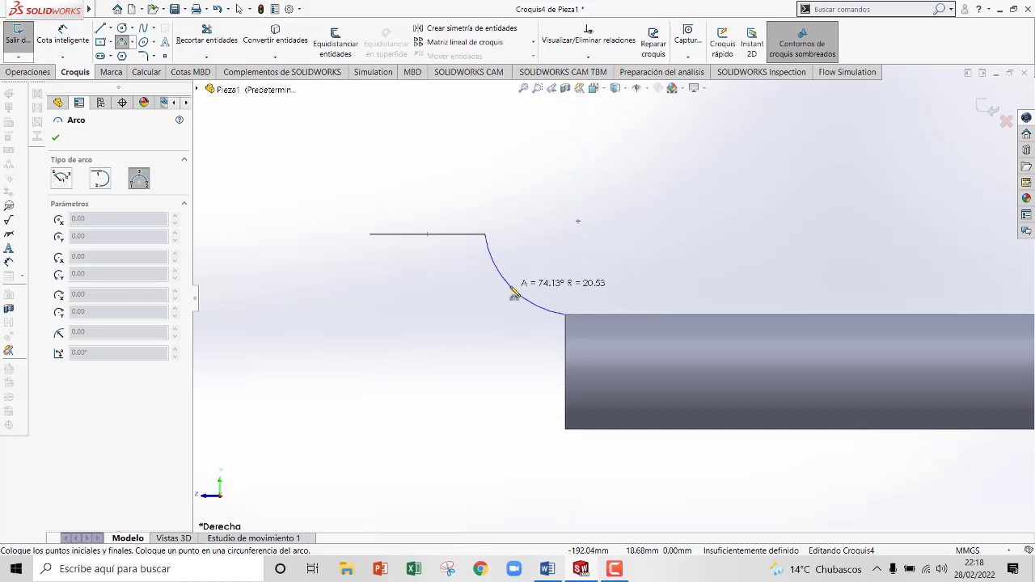
left_click(509, 294)
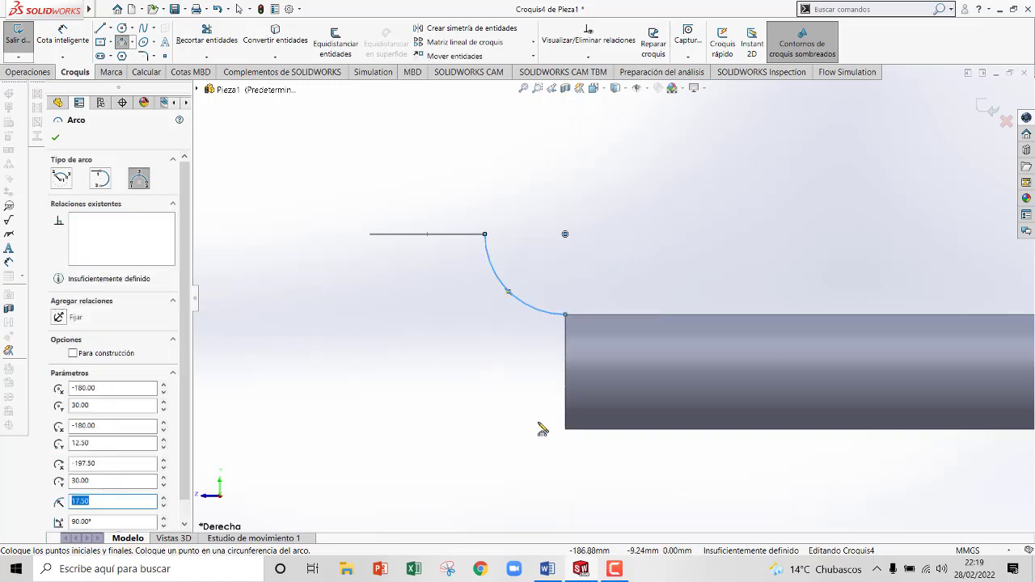
Step: Sketch a three-point arc of about 42.5 mm radius from the rod end's lower corner to the circle's far end and close the sketch
left_click(566, 430)
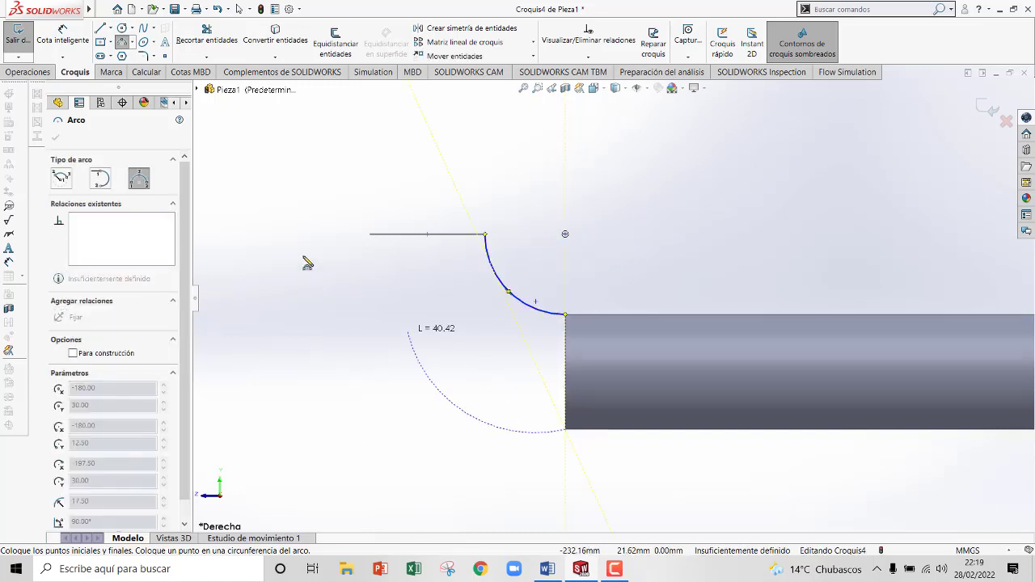
left_click(371, 235)
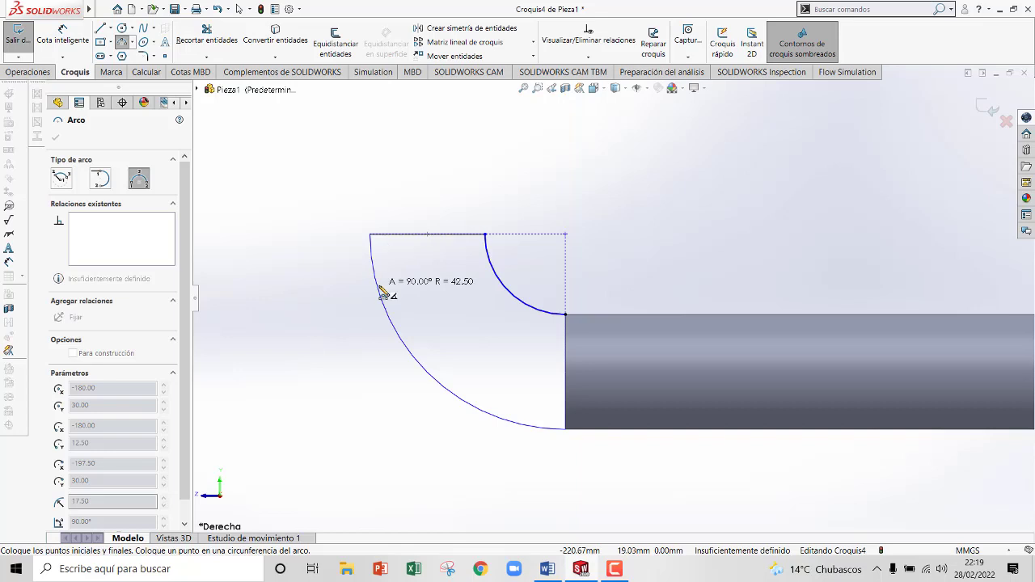
left_click(407, 356)
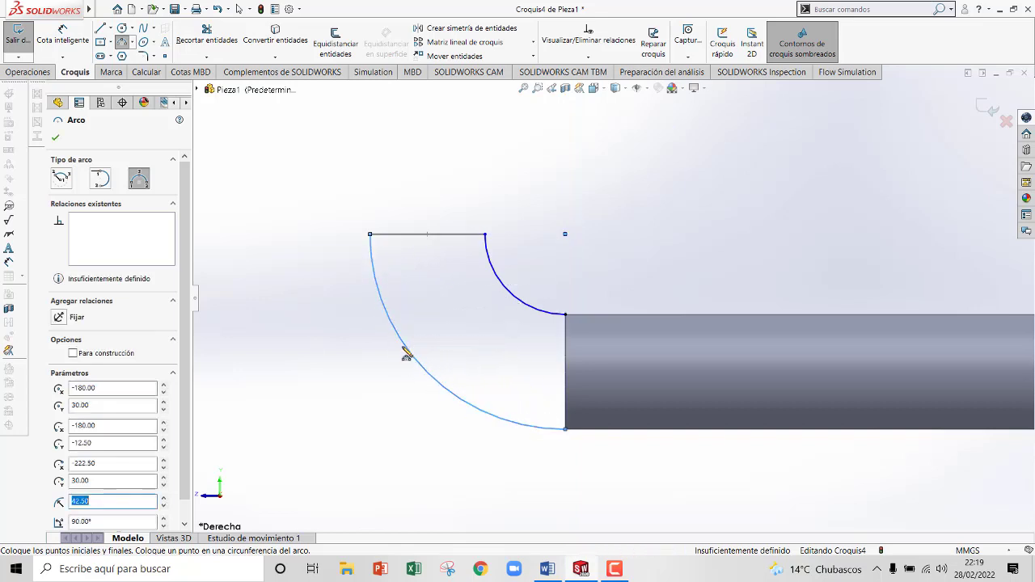
key("Escape")
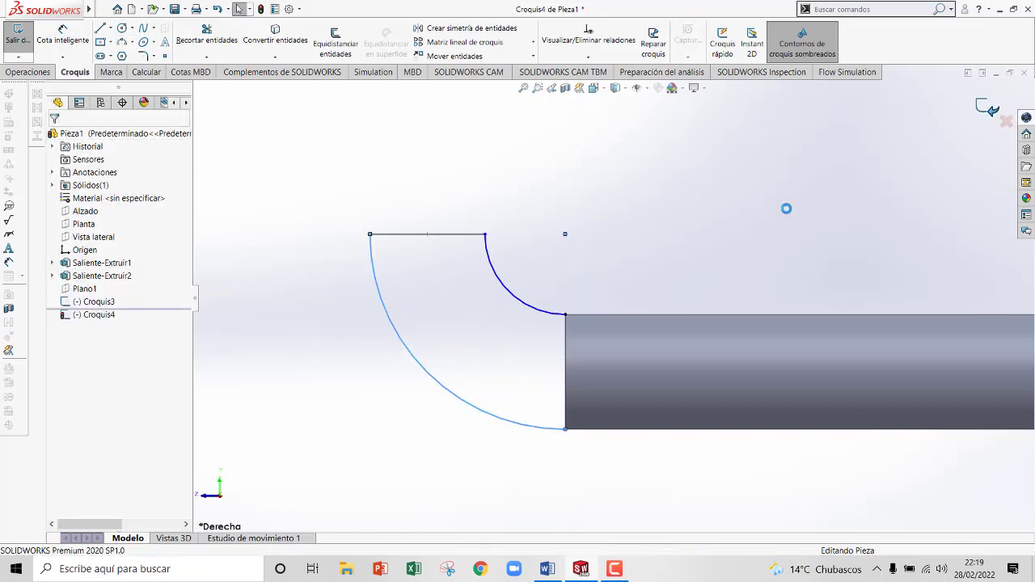
left_click(987, 109)
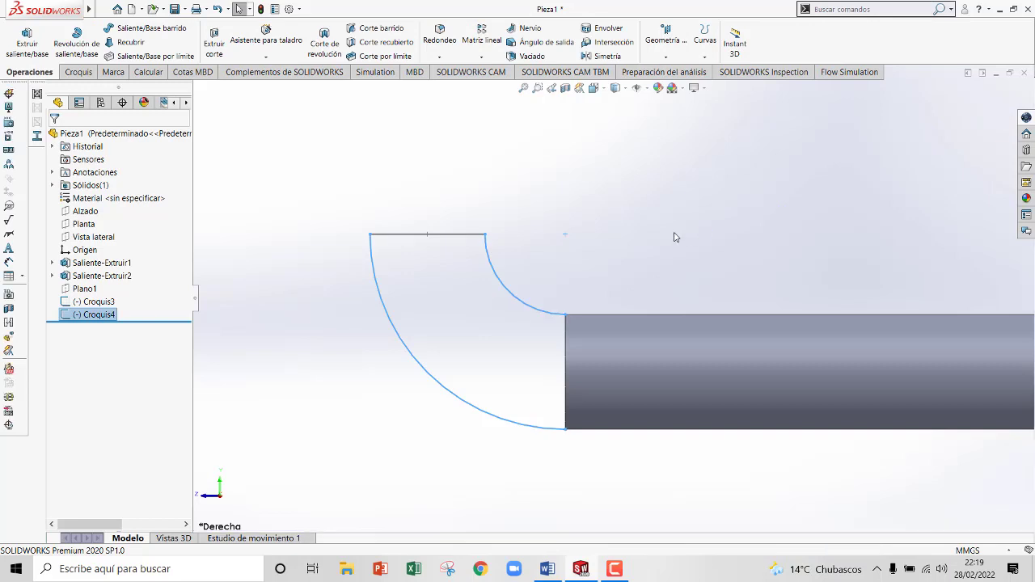
Step: Start a Loft with the offset 25 mm circle and the rod's end face as profiles
right_click(608, 193)
mouse_move(667, 211)
left_click(793, 268)
left_click_drag(724, 229, 647, 236)
left_click(130, 42)
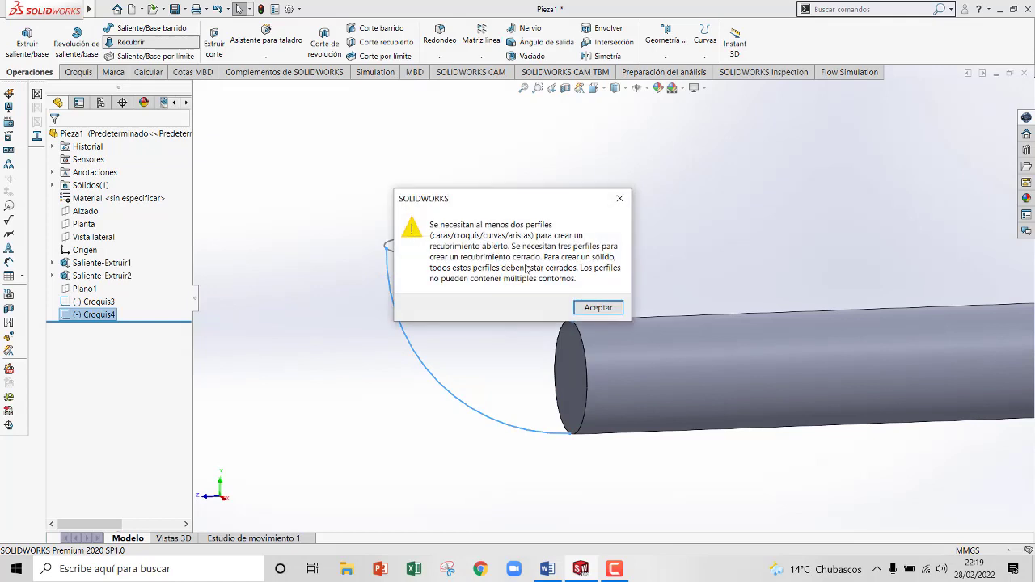
left_click(597, 308)
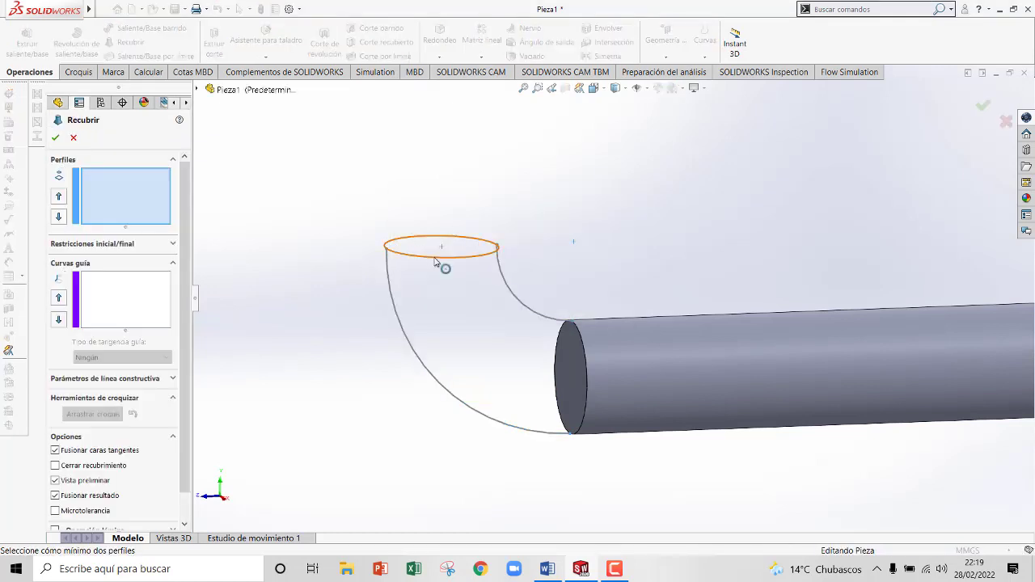
left_click(434, 257)
left_click(577, 331)
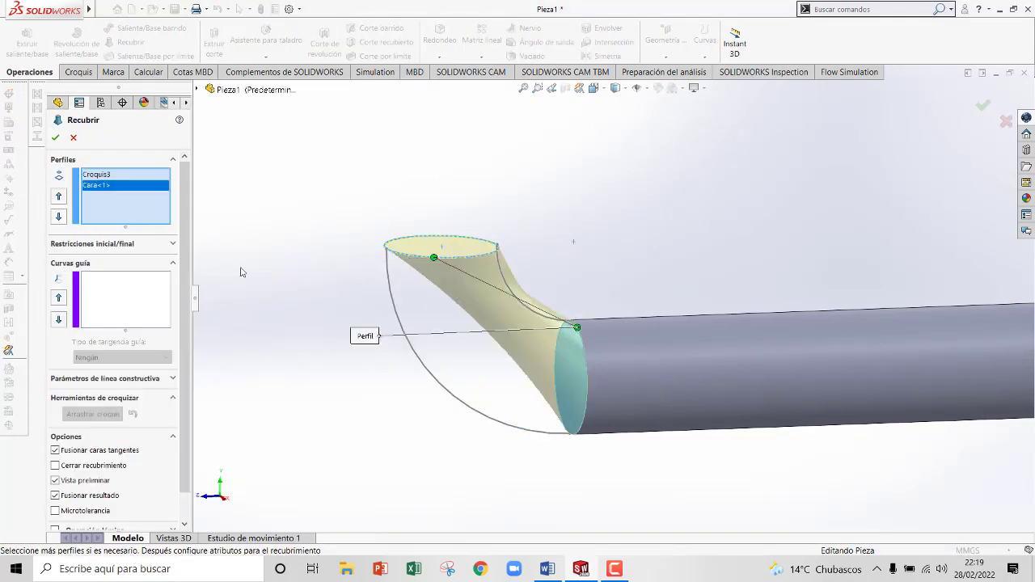
Step: Add the inner and outer arcs as the loft's guide curves and create the bend
left_click(111, 290)
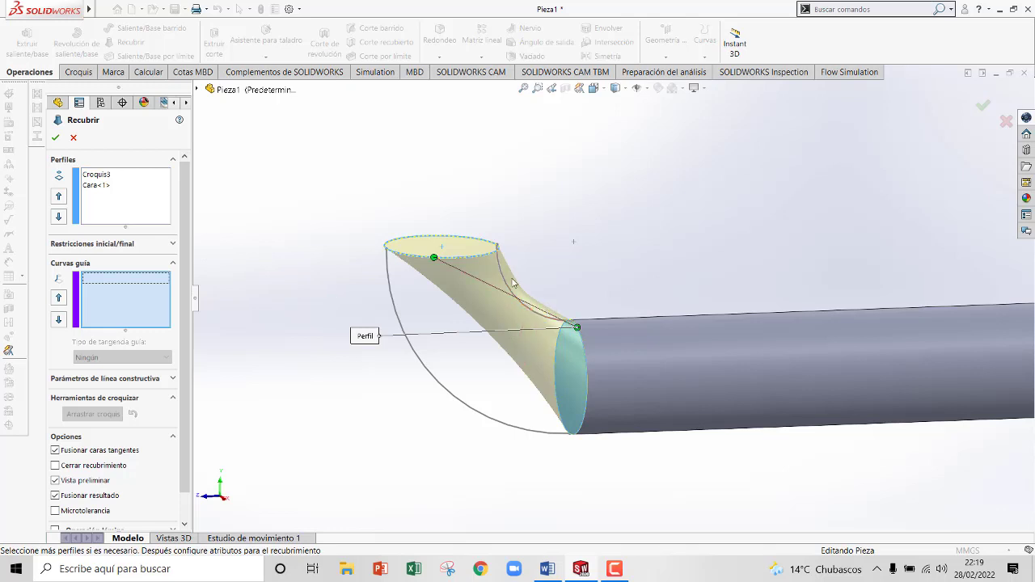
left_click(510, 281)
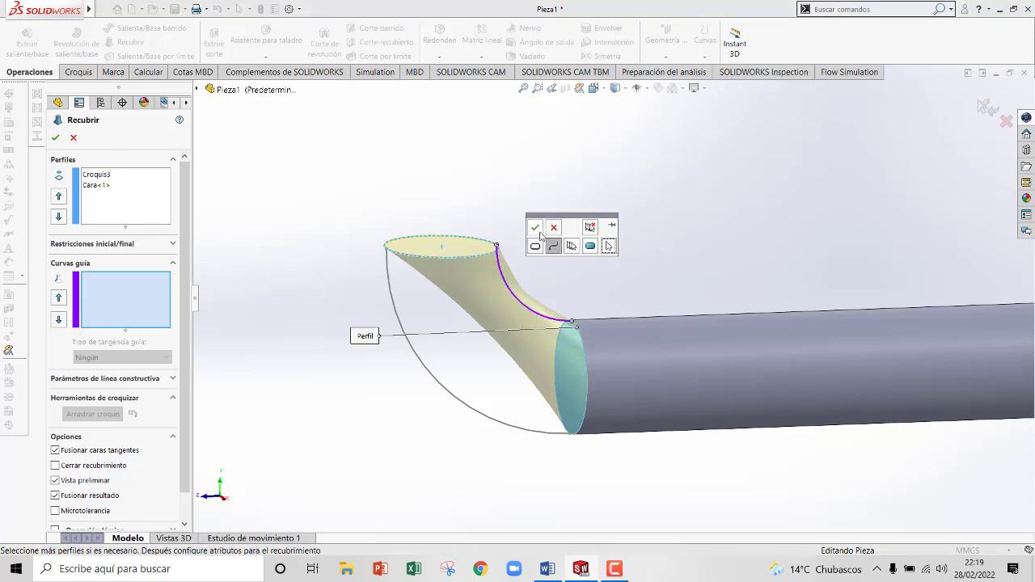
left_click(535, 229)
left_click(414, 354)
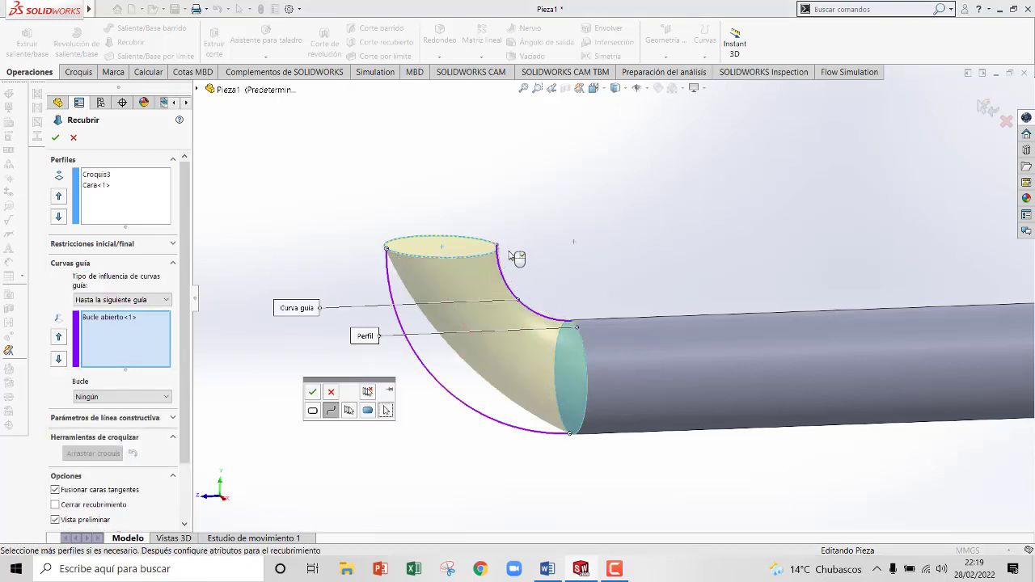
left_click(386, 410)
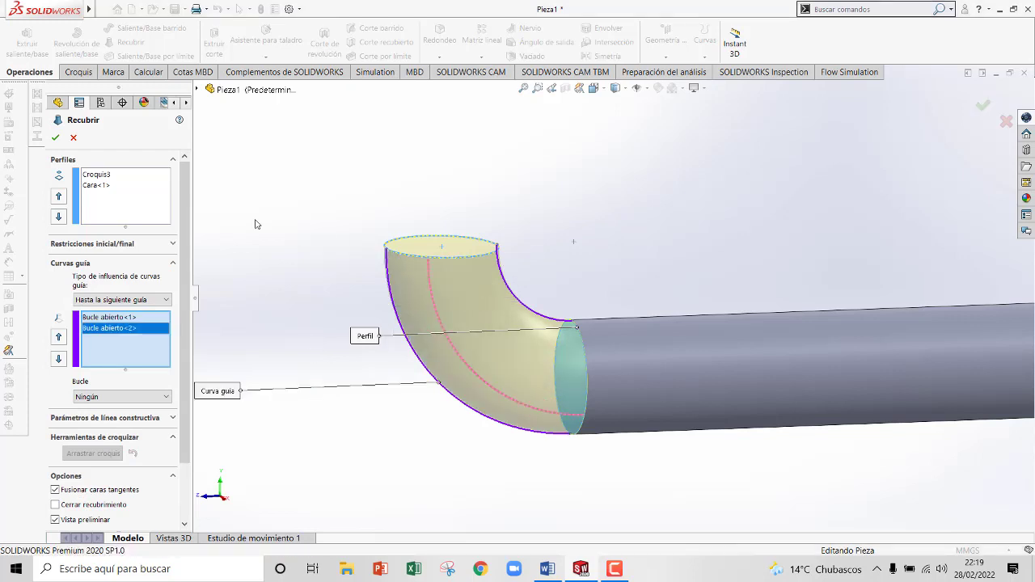
left_click(55, 138)
scroll(612, 275, "up", 4)
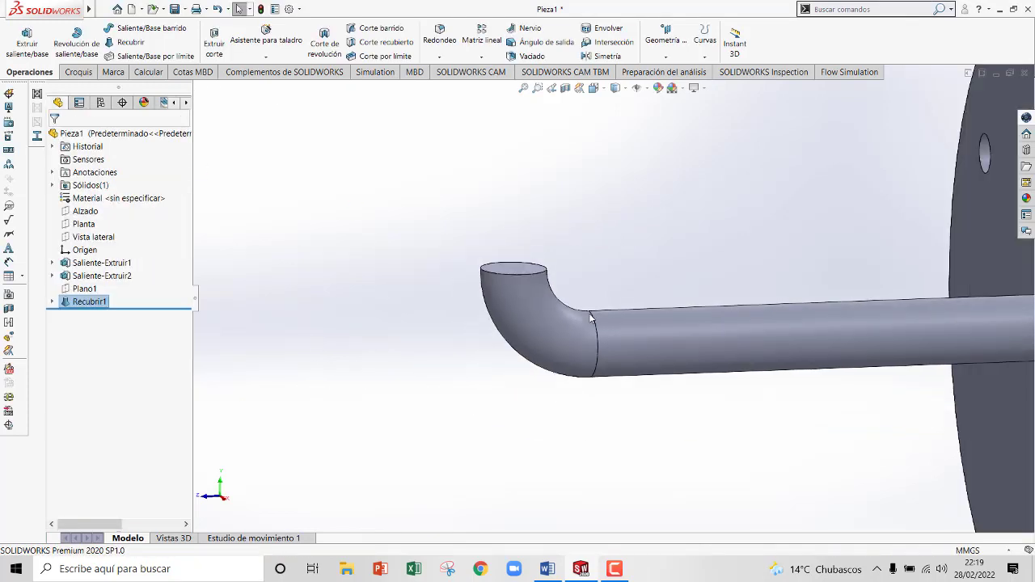
Step: Start a face-on sketch on the bend's free end face and convert its circular edge into the sketch
scroll(562, 259, "down", 2)
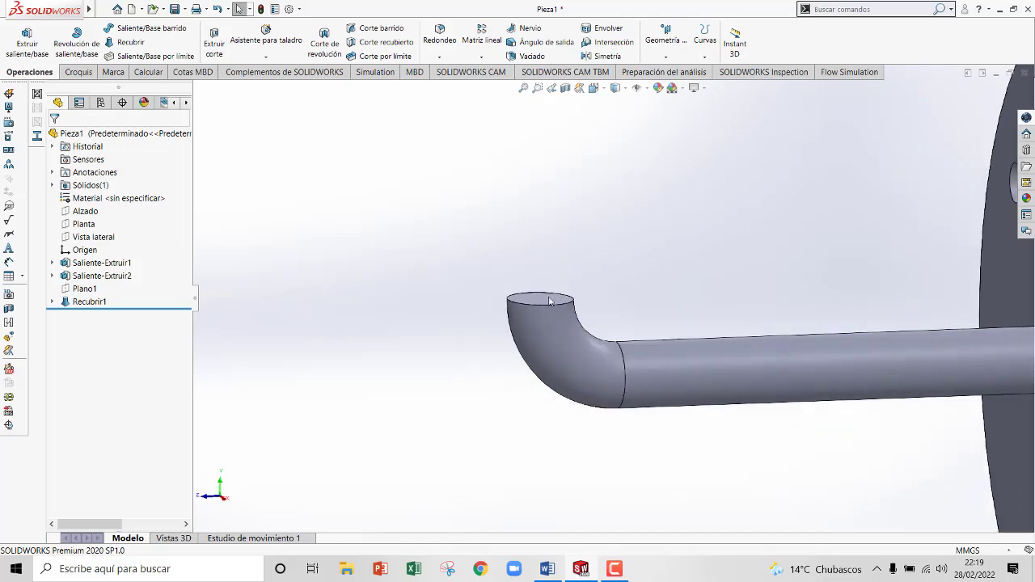
right_click(537, 303)
left_click(562, 260)
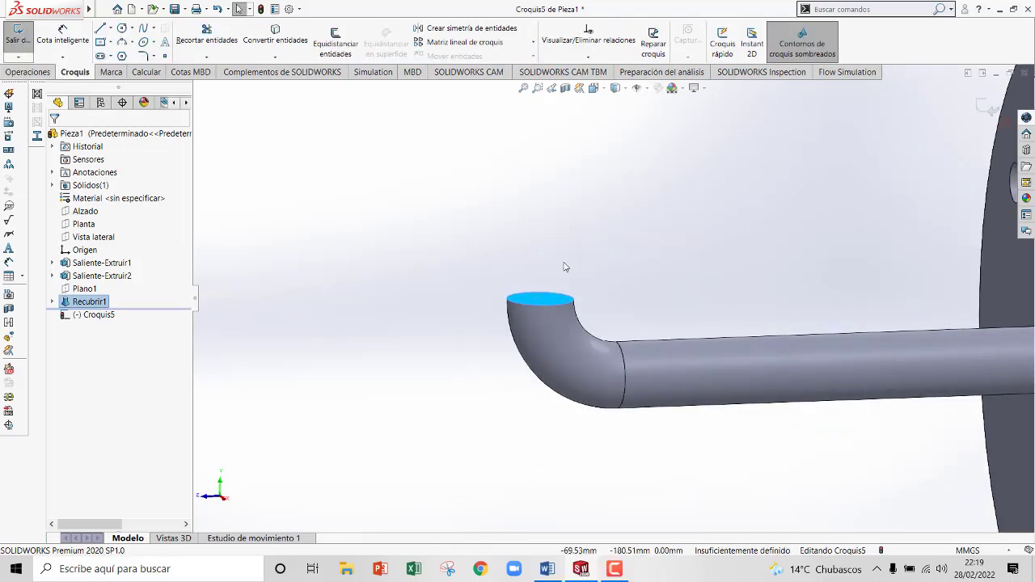
right_click(93, 314)
left_click(113, 302)
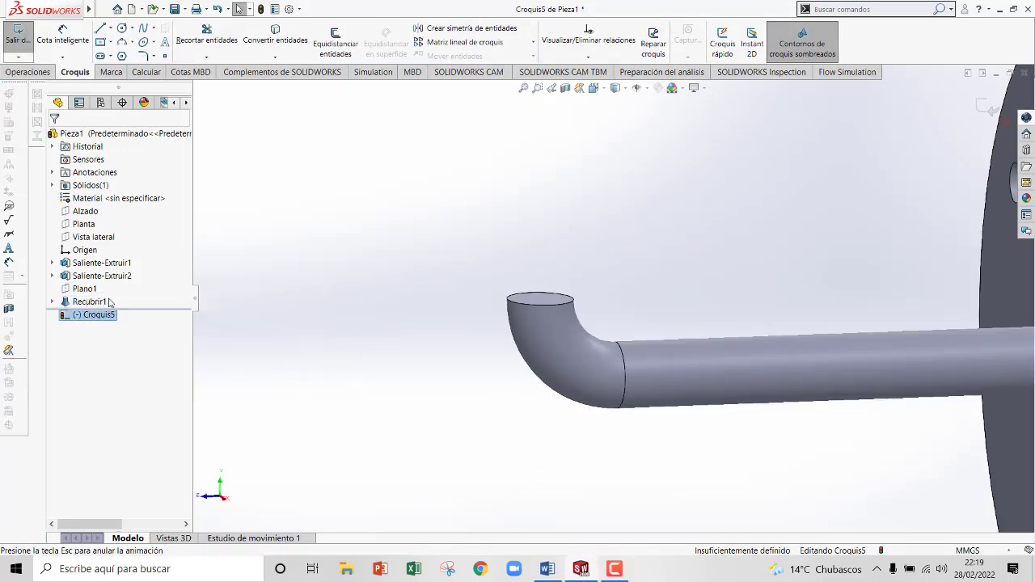
scroll(619, 490, "down", 5)
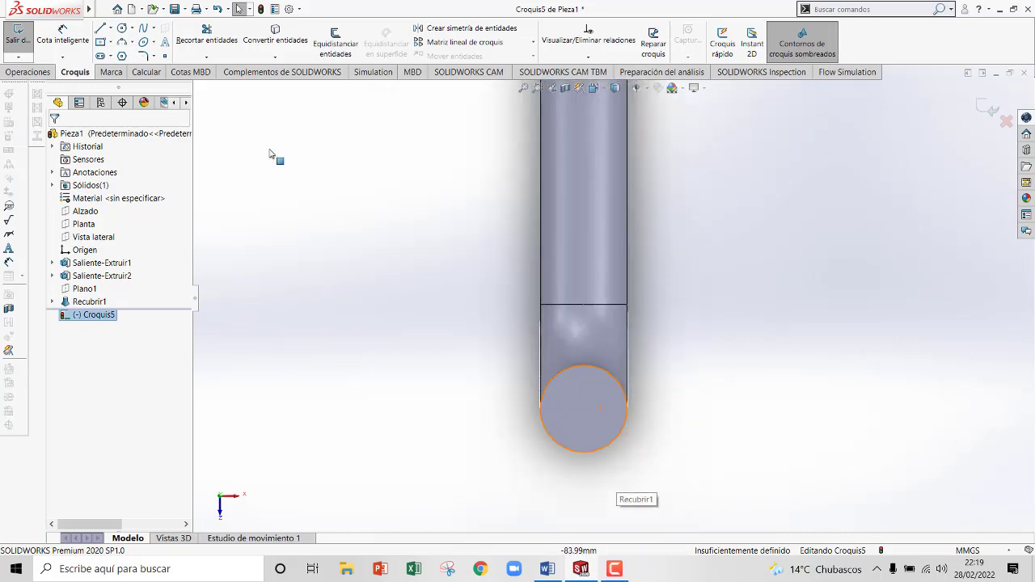
left_click(275, 36)
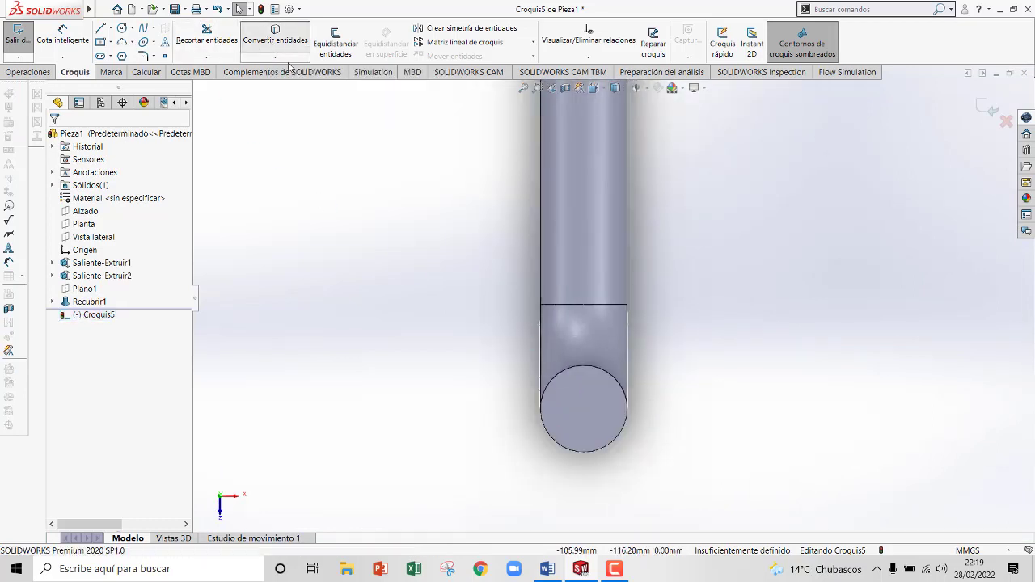
left_click(566, 372)
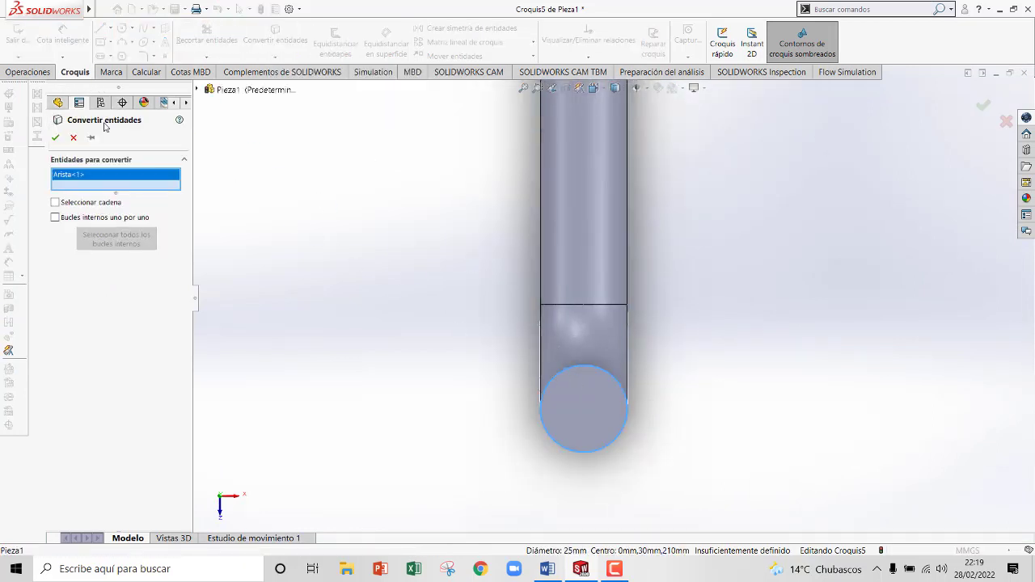
left_click(57, 138)
Step: Extrude the converted circle 30 mm from the bend's end, merging it with the body
left_click(28, 72)
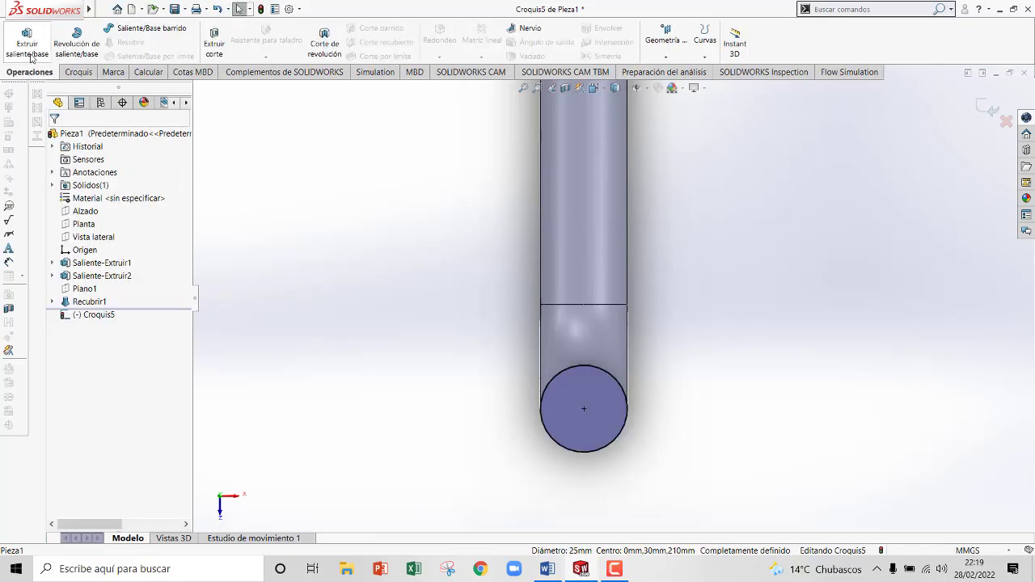
left_click(26, 40)
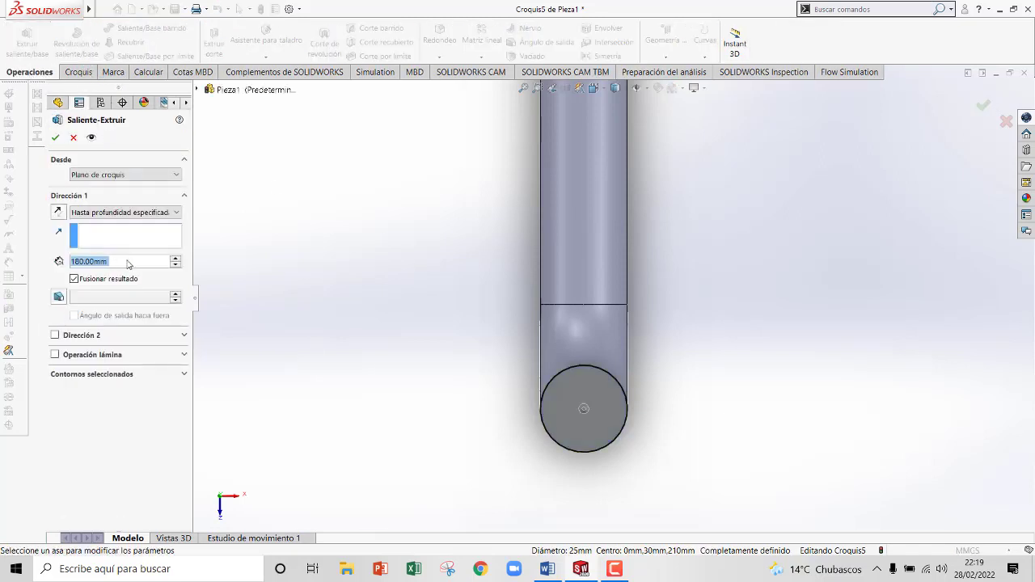
type("30")
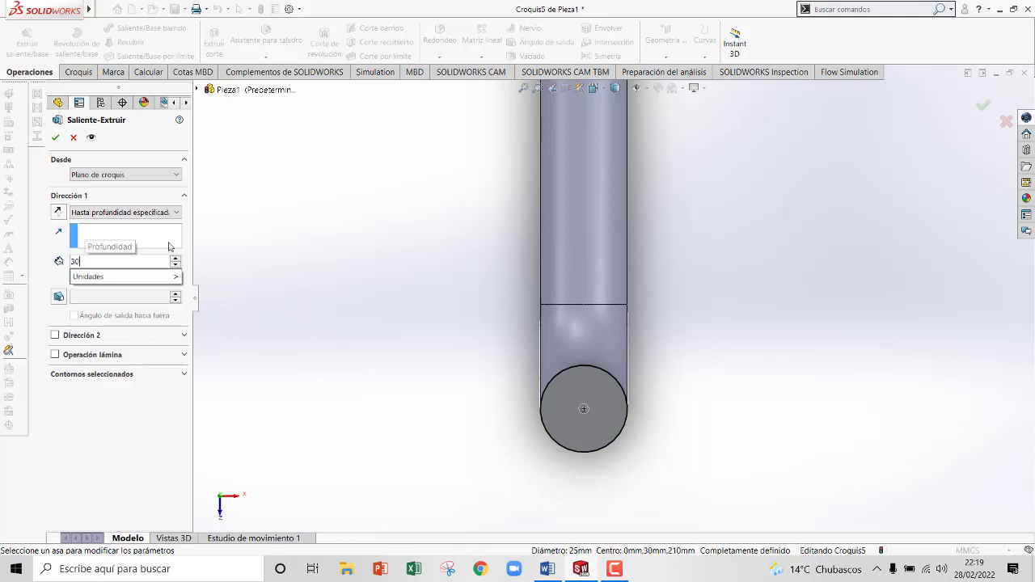
left_click(55, 137)
Step: Start a new sketch on the end face of the 30 mm extrusion and view it face-on
right_click(789, 231)
mouse_move(847, 251)
left_click(639, 305)
left_click_drag(723, 372, 754, 210)
scroll(769, 167, "down", 3)
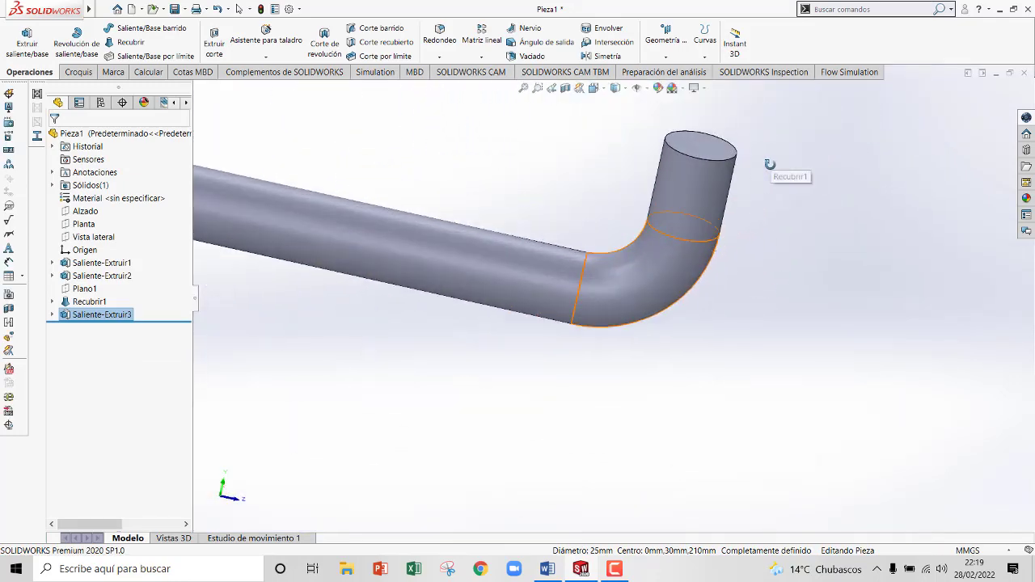
scroll(768, 157, "up", 3)
scroll(769, 161, "down", 4)
key("Escape")
right_click(559, 276)
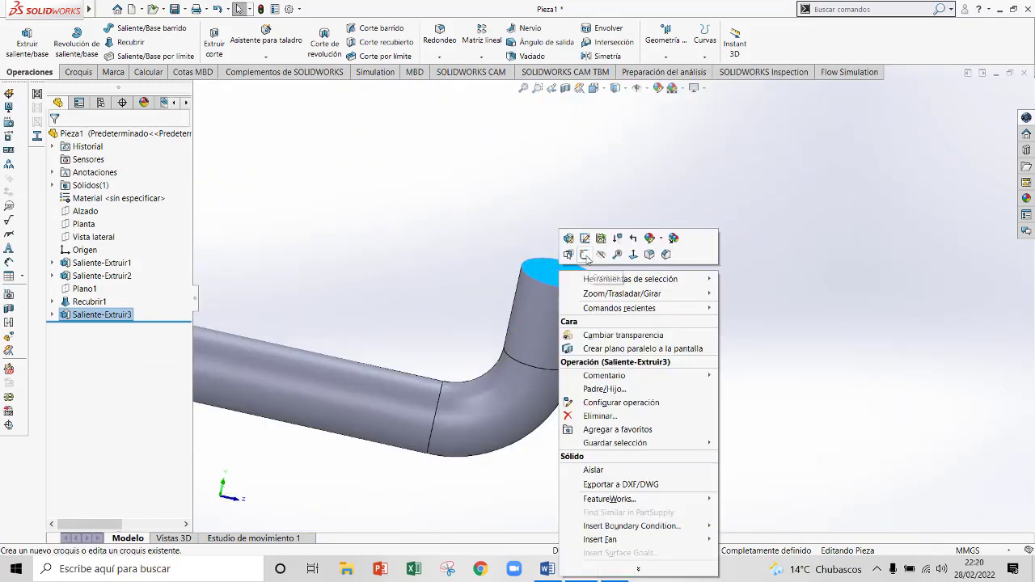
left_click(588, 259)
right_click(99, 328)
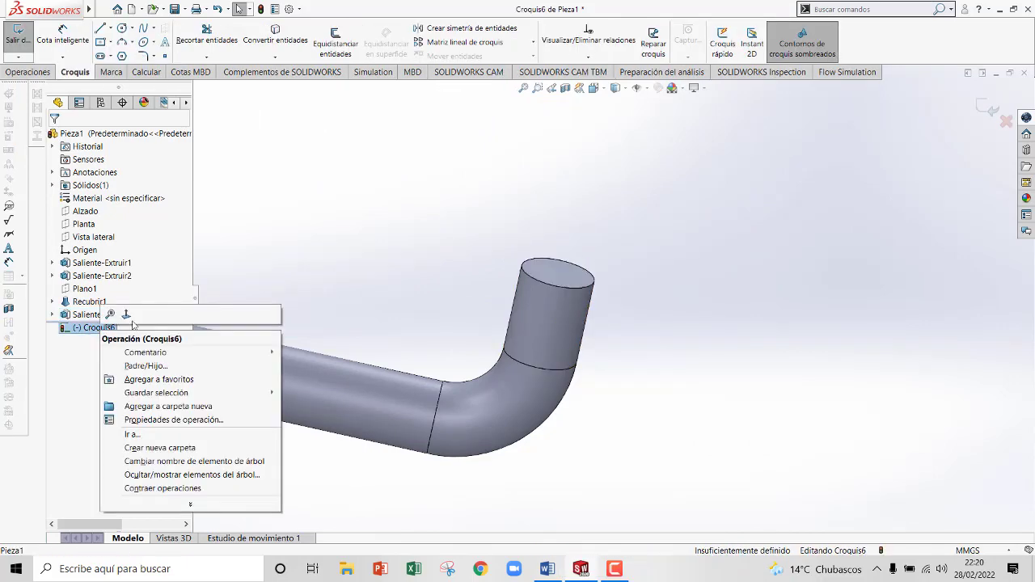
left_click(126, 316)
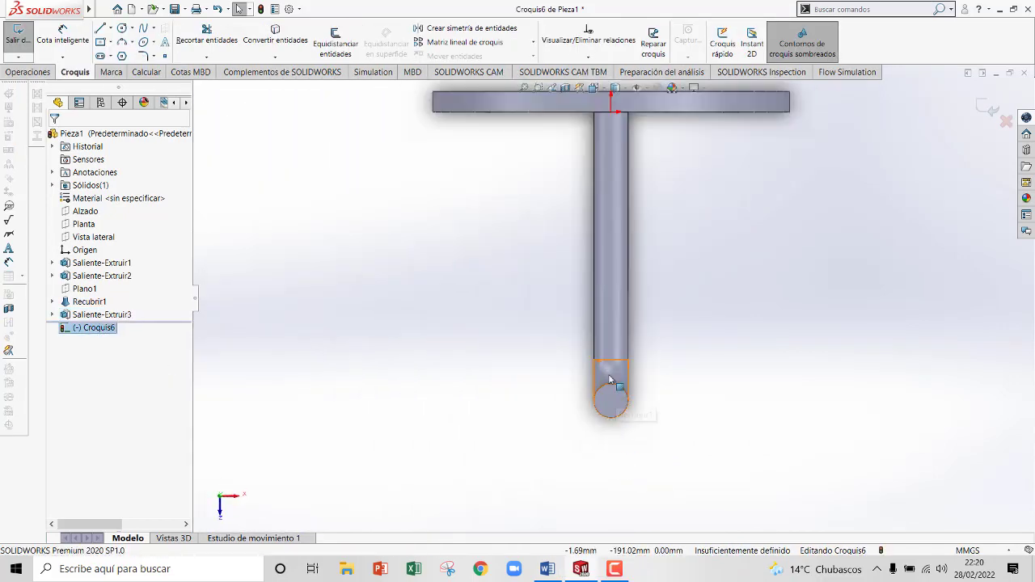
Step: Convert the end face's circular edge into the sketch and make the circle construction geometry
left_click(101, 42)
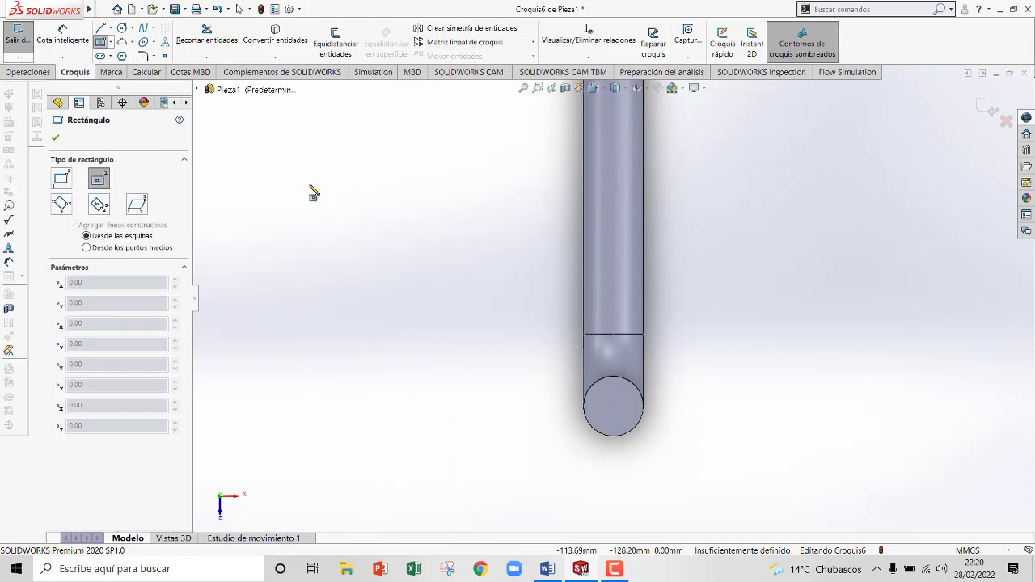
key("Escape")
left_click(270, 40)
left_click(616, 380)
left_click(54, 139)
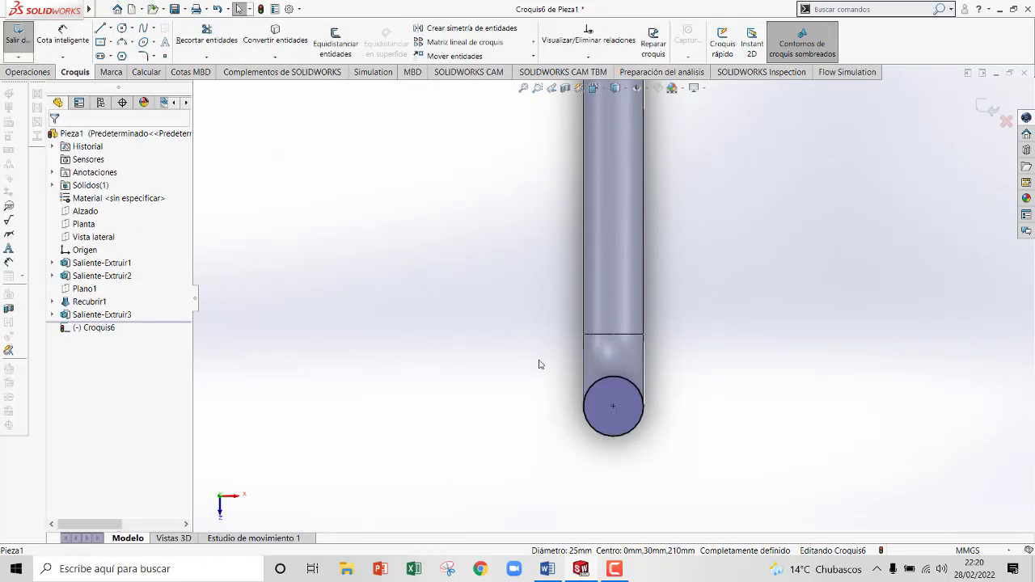
left_click(608, 389)
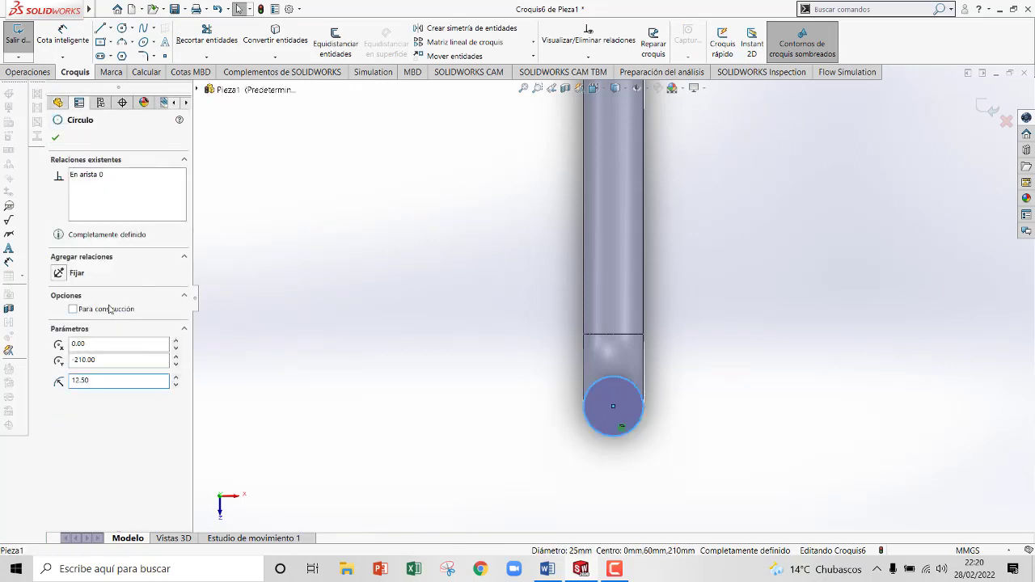
key("Escape")
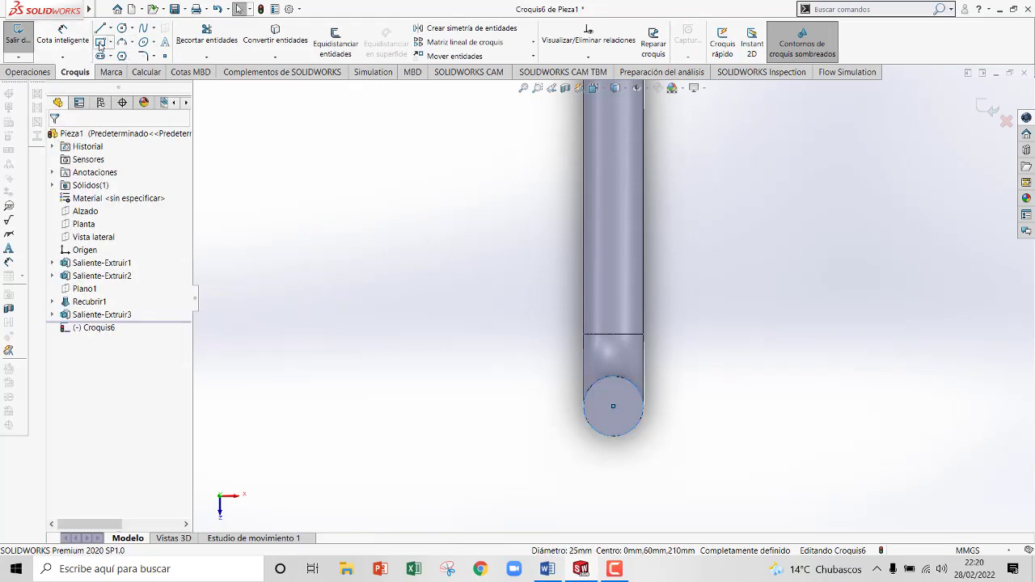
Step: Sketch a center rectangle centred on the construction circle and extending beyond the rod on all sides
left_click(100, 42)
left_click(614, 406)
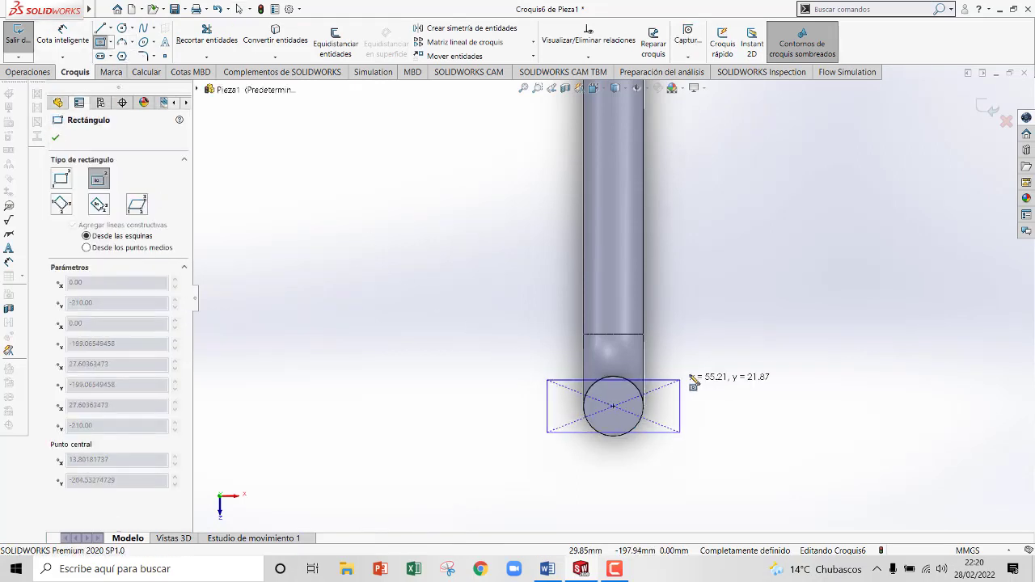
left_click(756, 340)
key("Escape")
Step: Dimension the center rectangle to 160 mm wide and 100 mm high
left_click(78, 34)
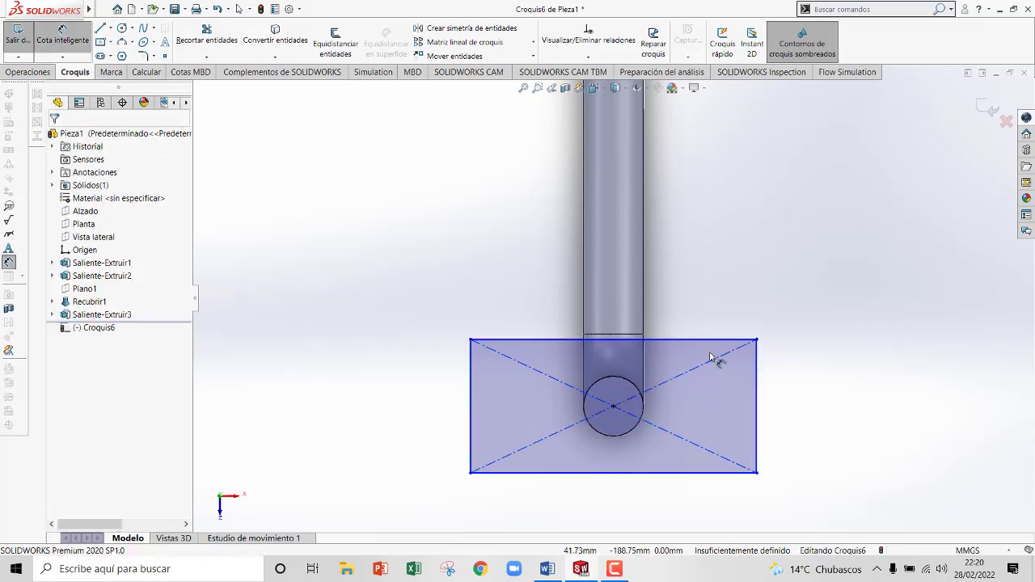
left_click(698, 343)
left_click(717, 271)
key("Return")
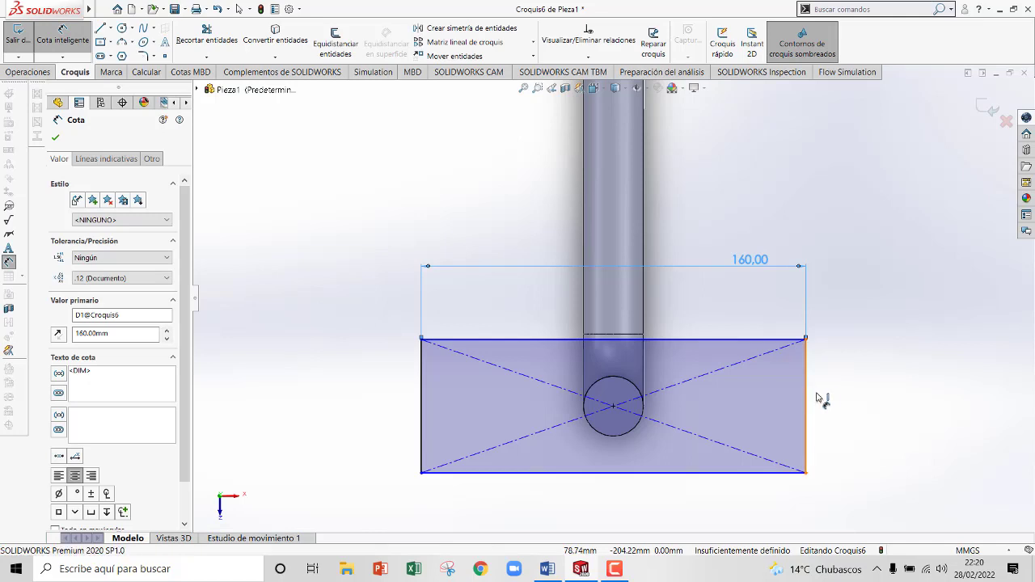
left_click(807, 399)
left_click(848, 402)
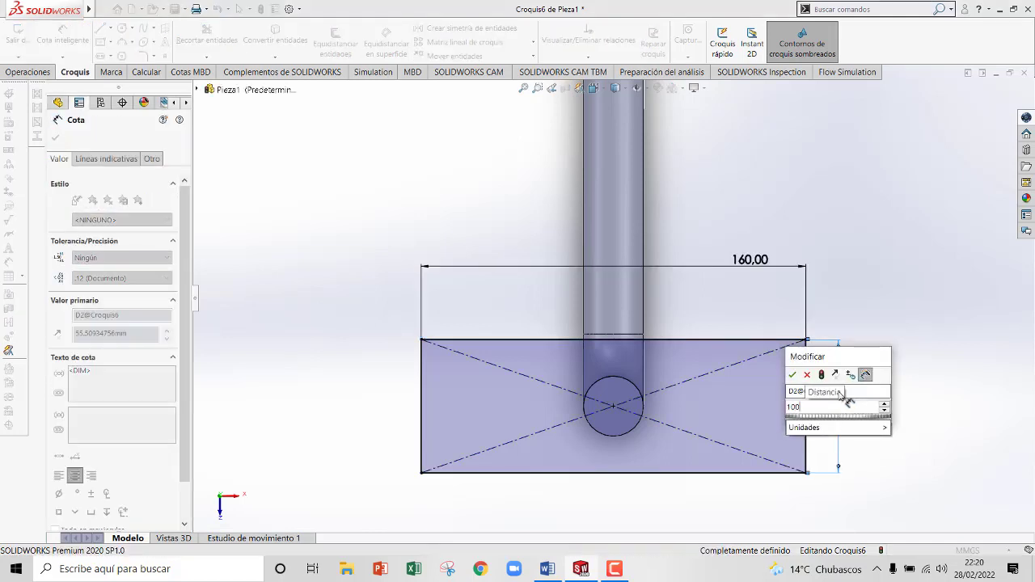
key("Return")
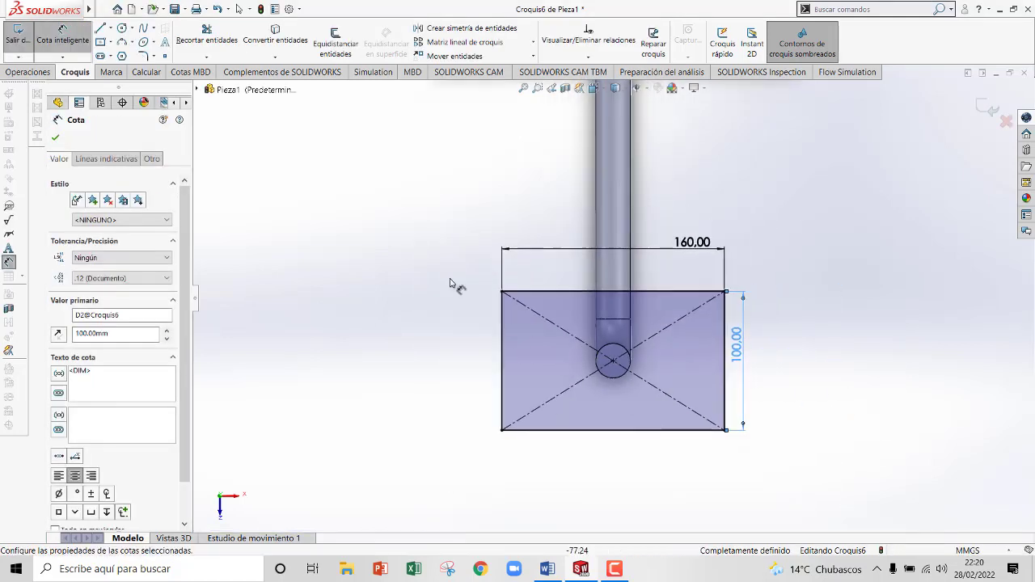
Step: Extrude the rectangle 15 mm as a plate merged with the rod
left_click(28, 72)
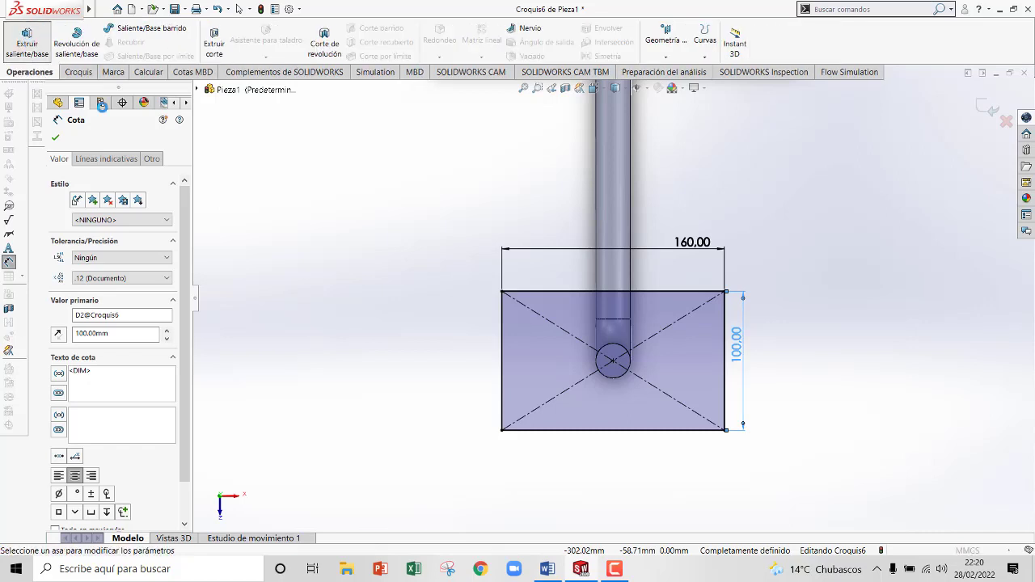
left_click(27, 40)
type("15")
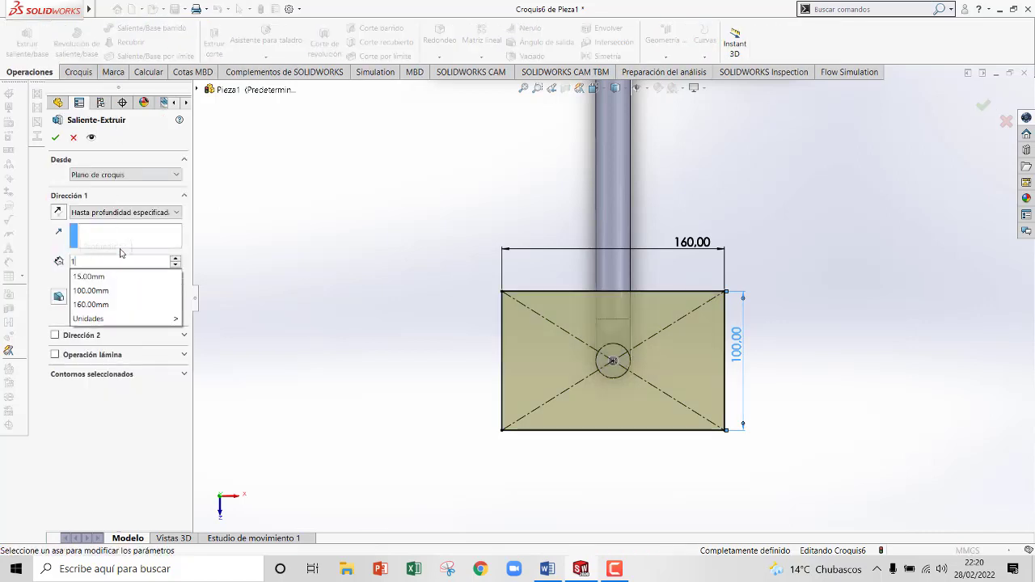
left_click(55, 140)
left_click(55, 140)
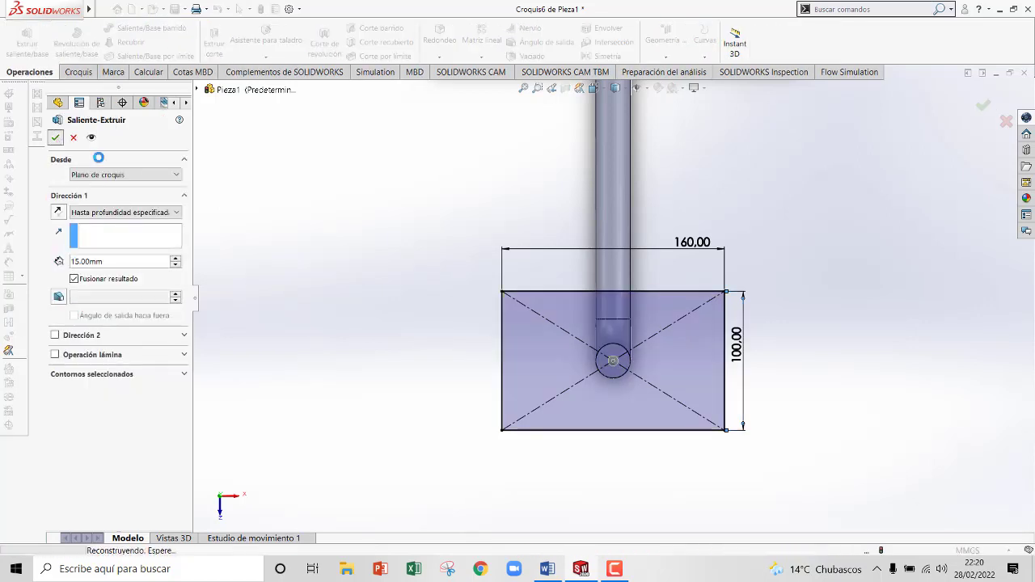
Step: Start a new sketch on the plate's 100 mm long side face and view it face-on
right_click(894, 252)
mouse_move(929, 238)
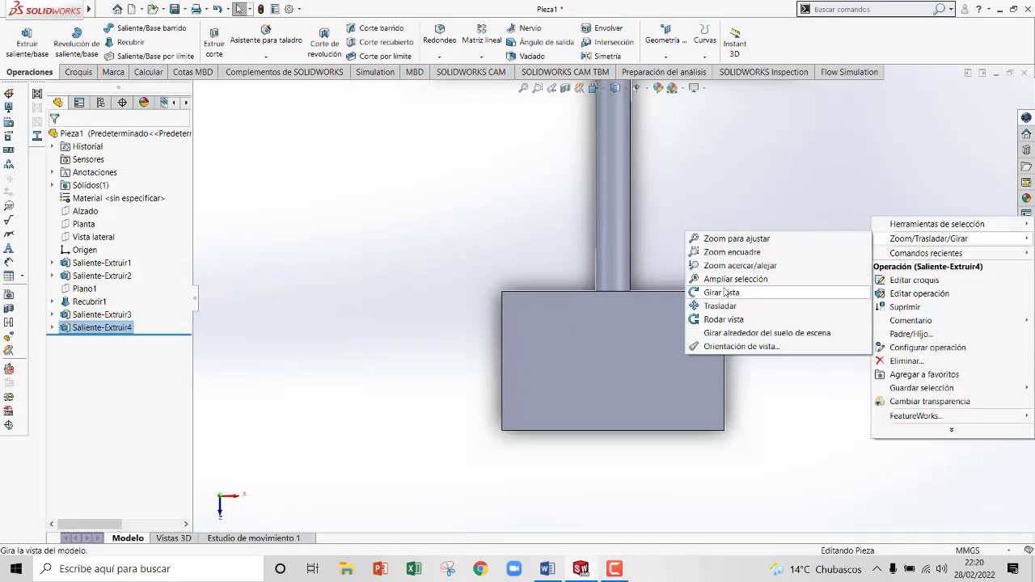
left_click(726, 292)
left_click_drag(821, 412, 625, 200)
key("Escape")
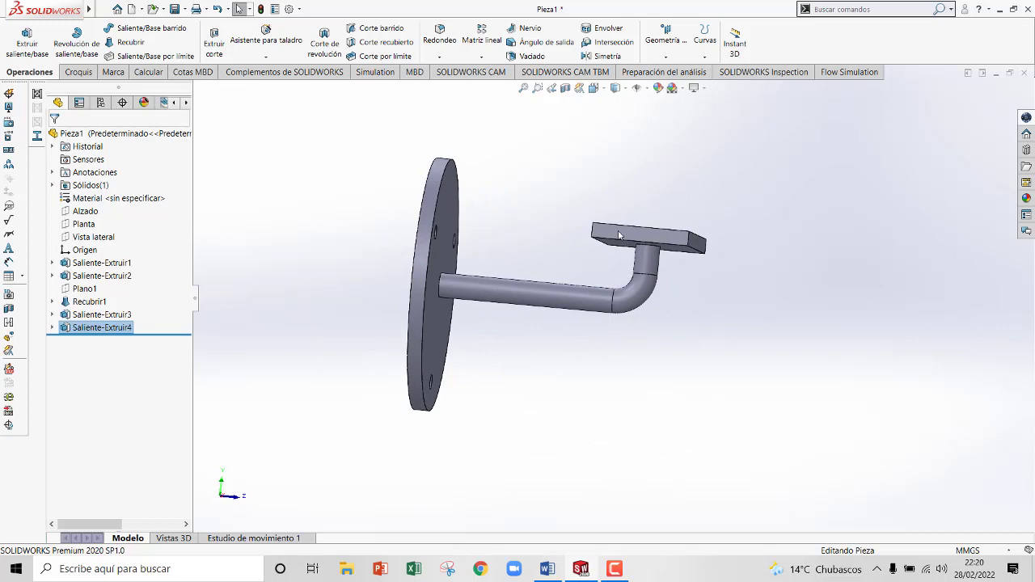
right_click(619, 235)
left_click(635, 212)
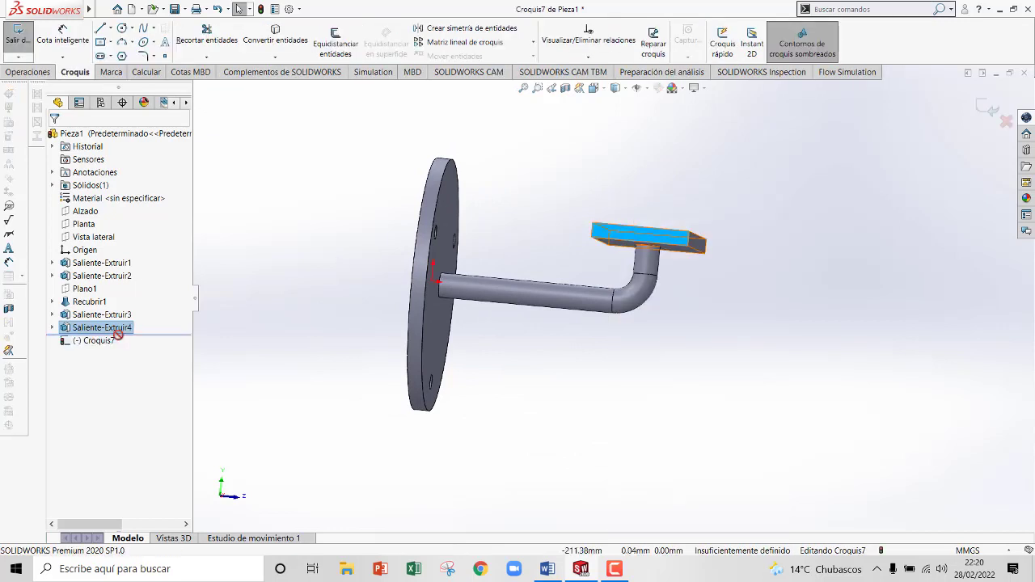
right_click(105, 340)
left_click(133, 325)
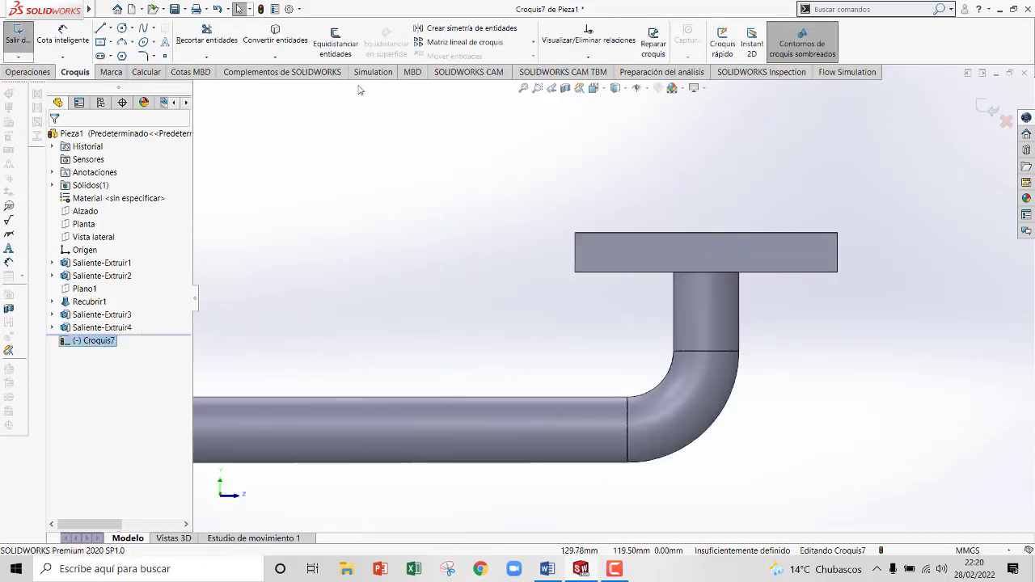
Step: Sketch a circle above the plate and set its diameter to 63.5 mm
key("c")
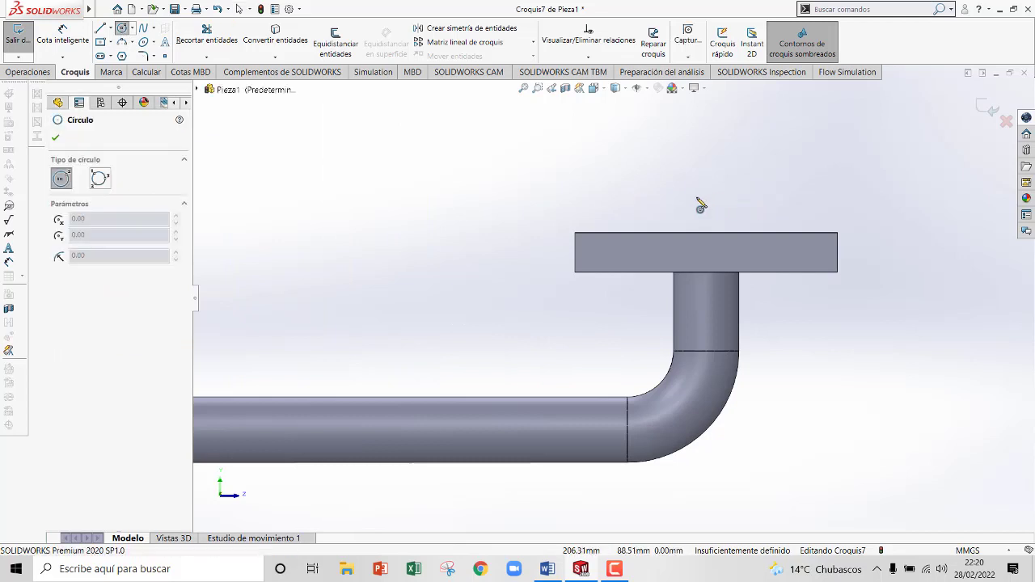
left_click(702, 139)
left_click(751, 178)
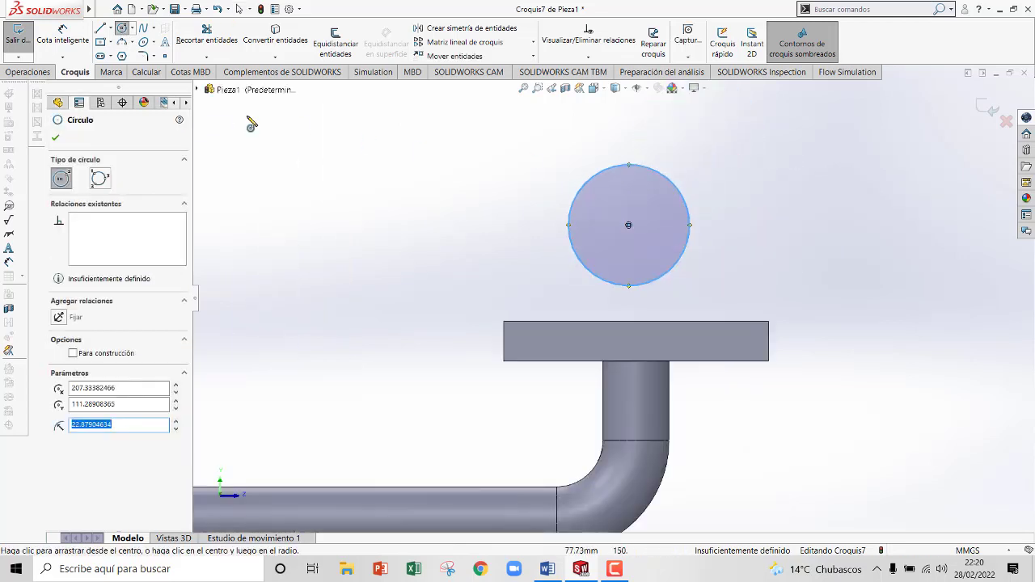
left_click(63, 34)
left_click(665, 176)
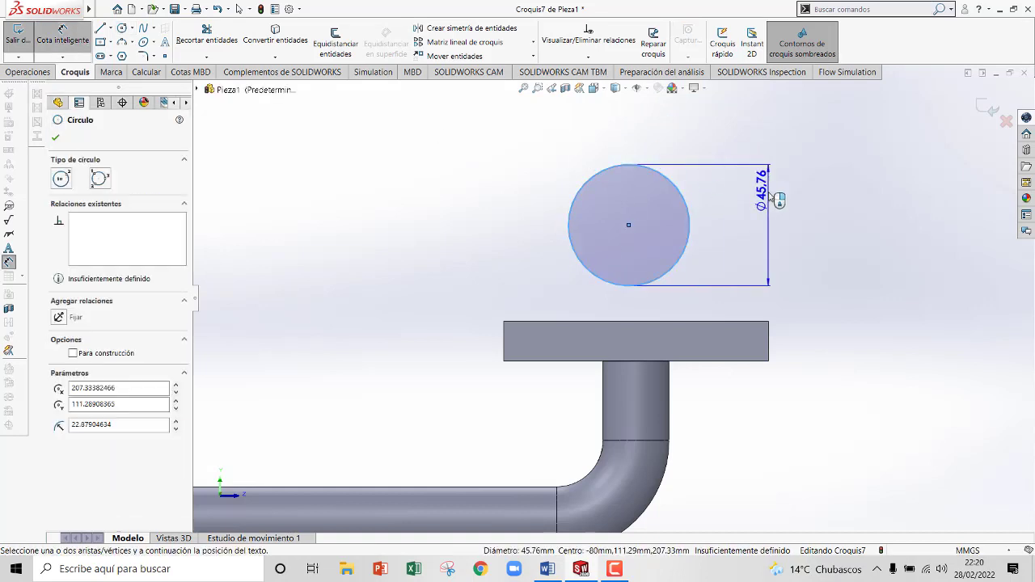
left_click(778, 201)
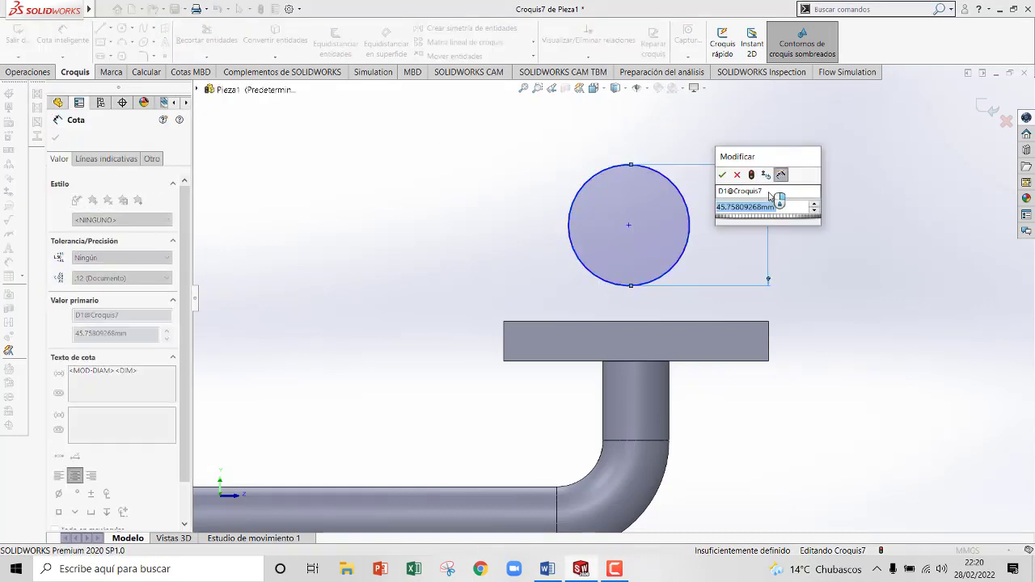
type("63.5")
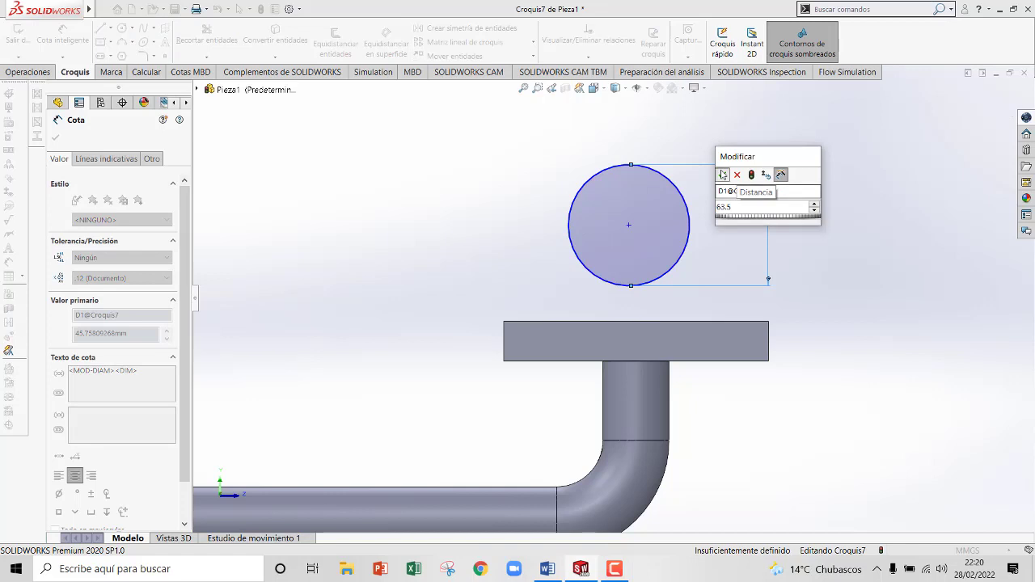
left_click(723, 175)
key("Escape")
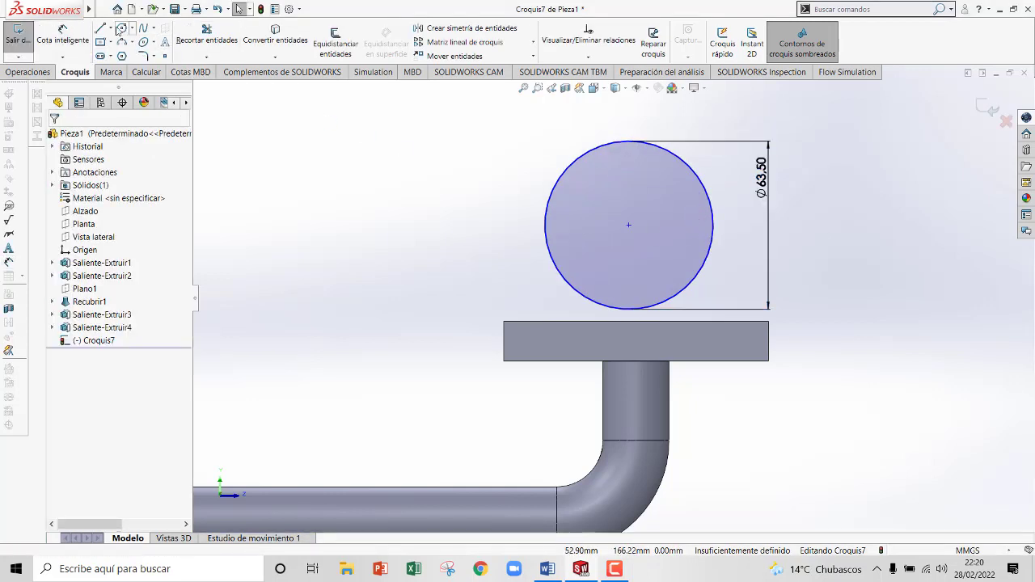
Step: Draw a construction line along the full upper edge of the plate's side face
left_click(110, 29)
left_click(142, 50)
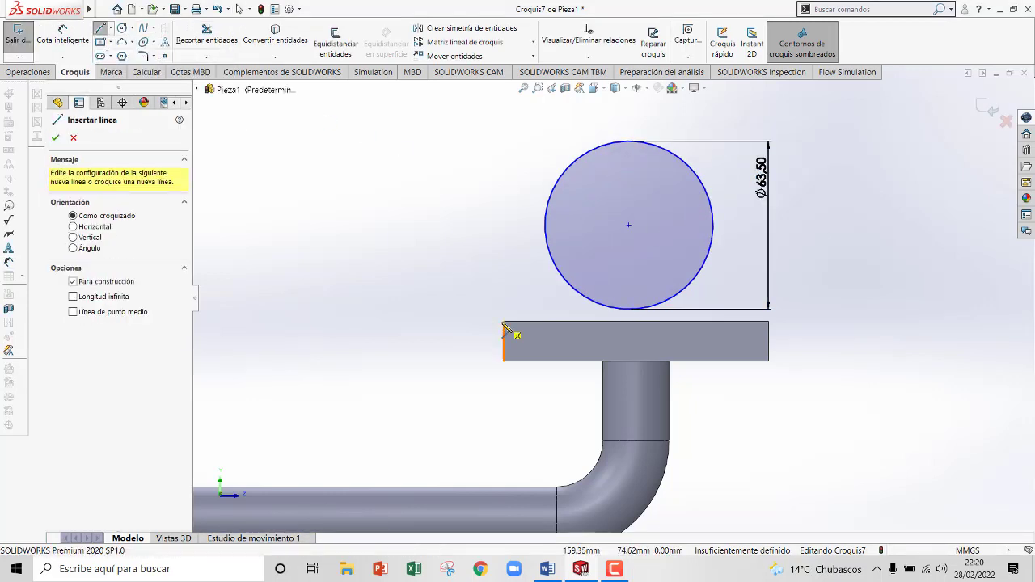
left_click(504, 321)
left_click(769, 321)
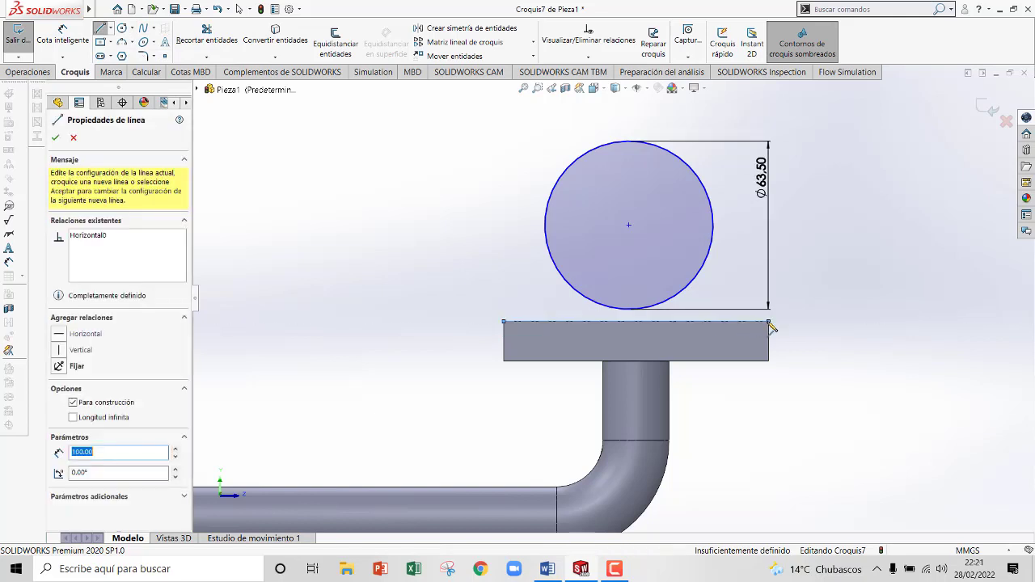
key("Escape")
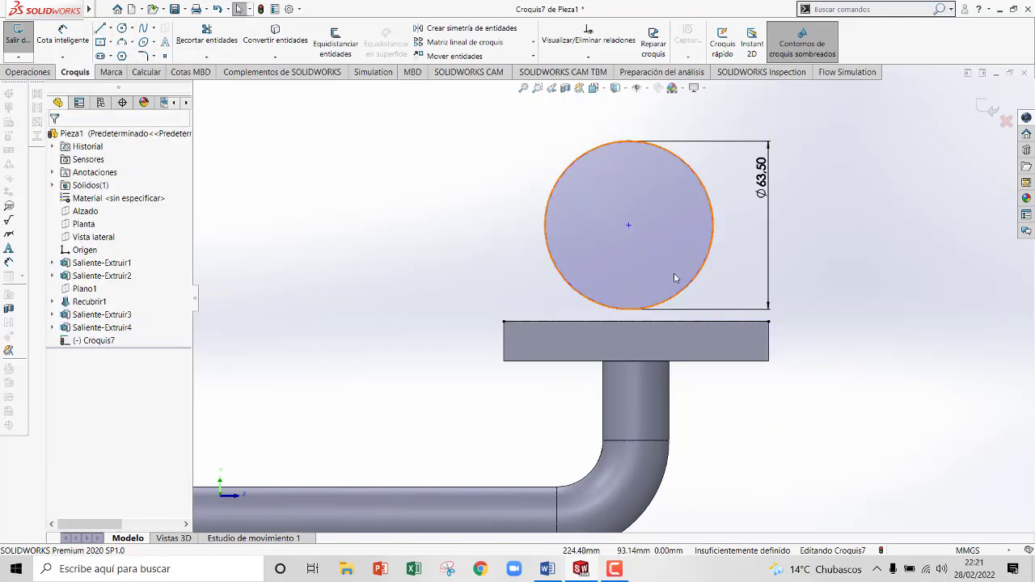
Step: Align the circle's center vertically with the construction line's midpoint and move the circle down until it overlaps the plate's upper part
left_click(629, 225)
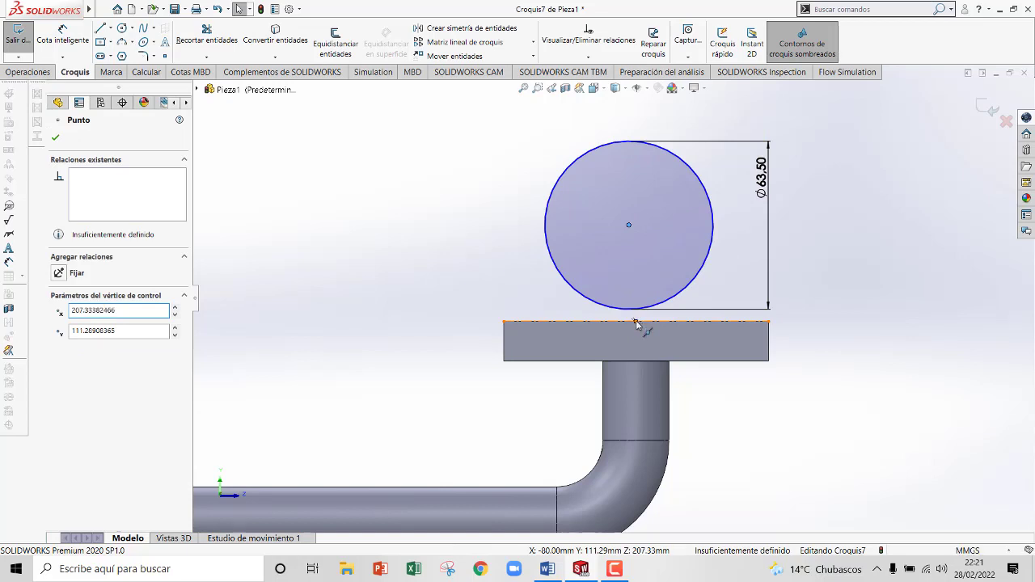
left_click(635, 323, "ctrl")
left_click(66, 346)
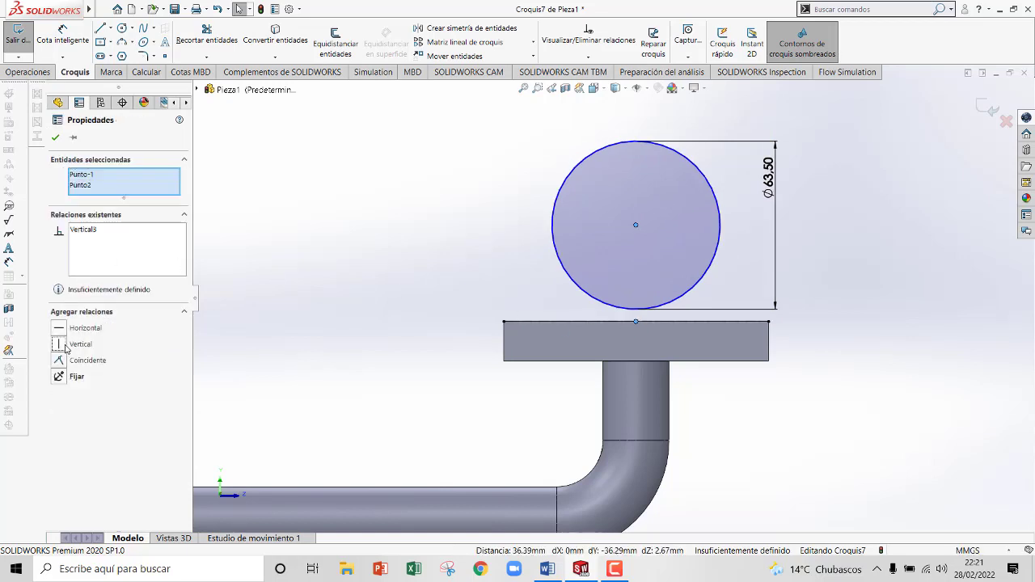
left_click(56, 137)
left_click_drag(636, 225, 641, 262)
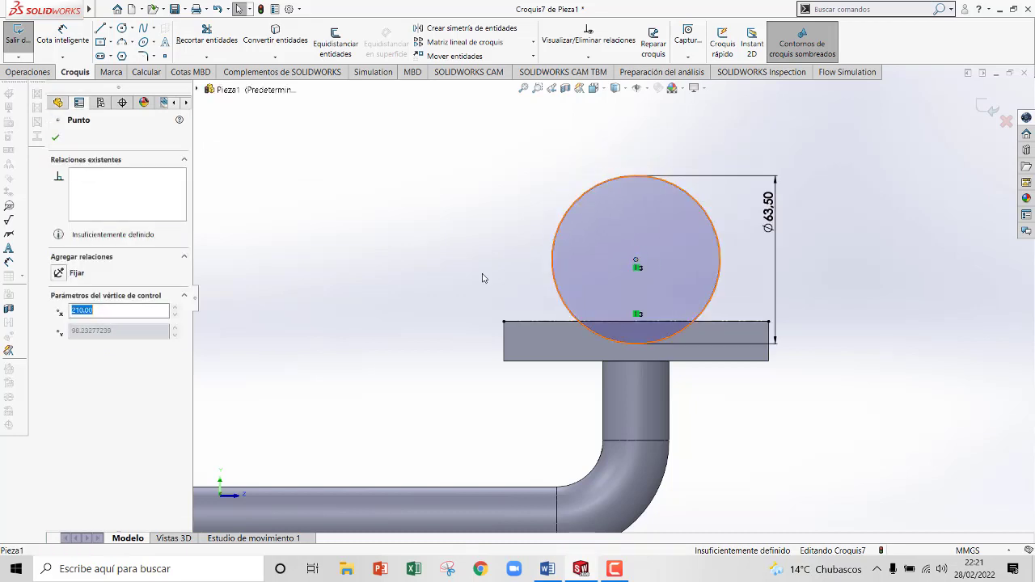
left_click(55, 138)
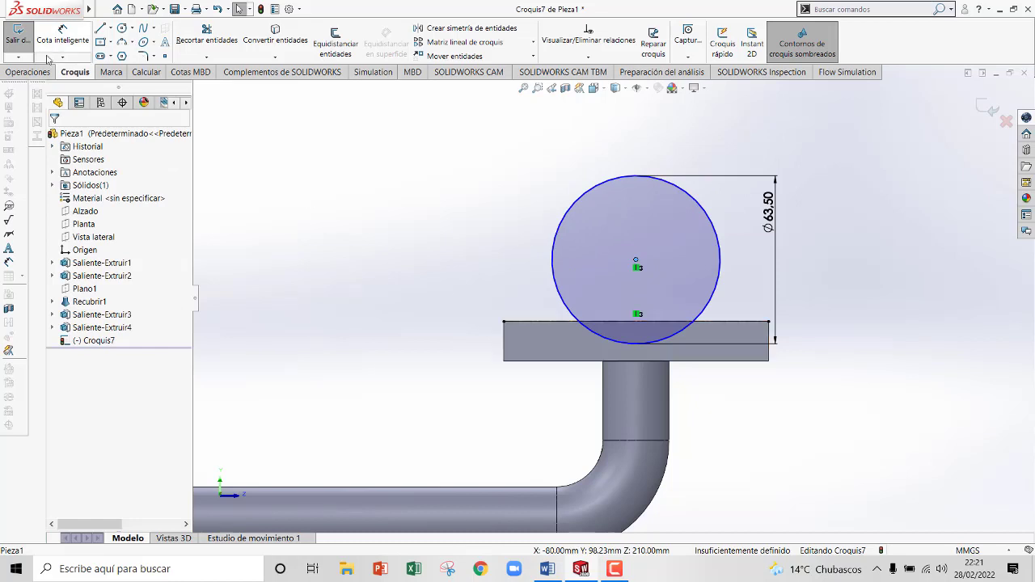
Step: Cut the circle's profile through the whole plate with an extruded cut set to Por todo
left_click(27, 72)
left_click(214, 38)
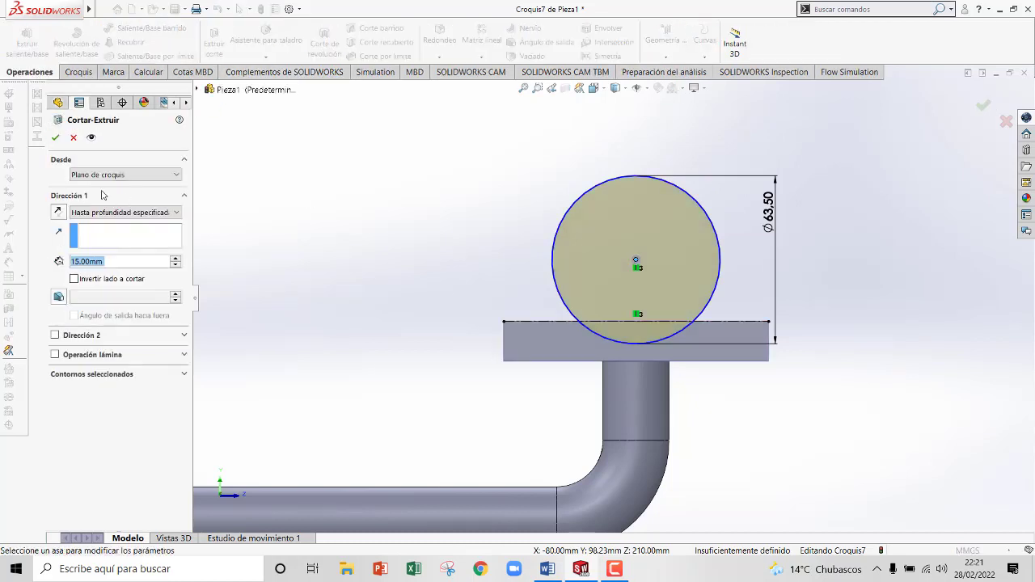
left_click(104, 211)
left_click(90, 221)
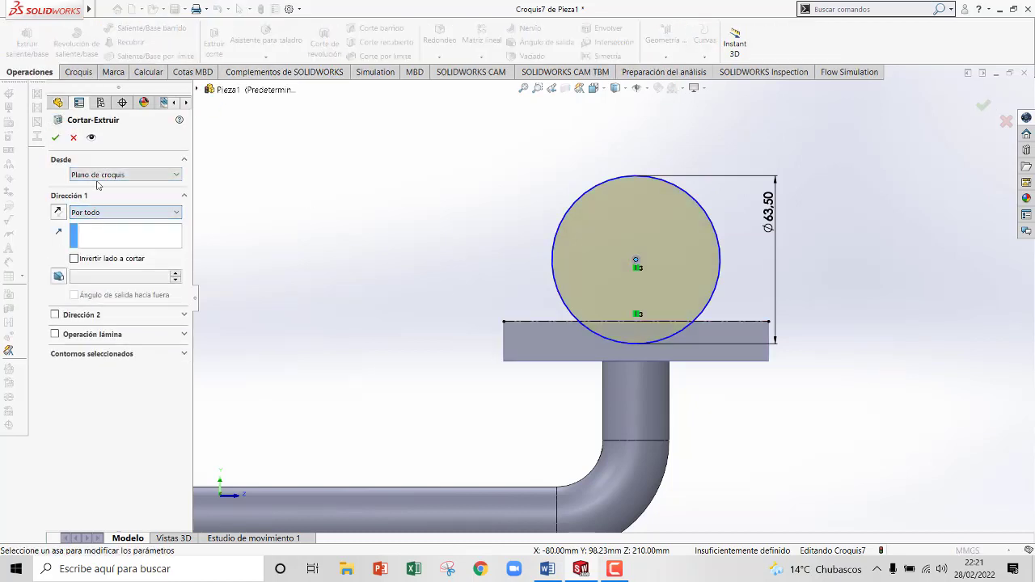
left_click(55, 138)
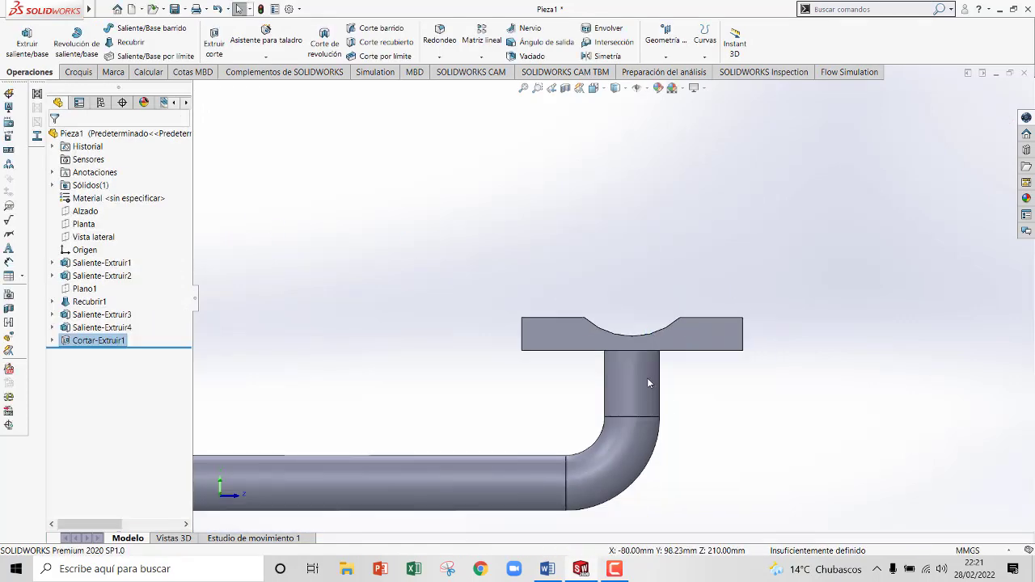
Step: Examine the whole part in an oblique view showing the flange holes, bent rod and grooved plate
scroll(648, 376, "up", 3)
right_click(768, 254)
mouse_move(809, 270)
left_click(688, 326)
left_click_drag(688, 326, 526, 268)
scroll(690, 366, "up", 3)
scroll(574, 267, "down", 3)
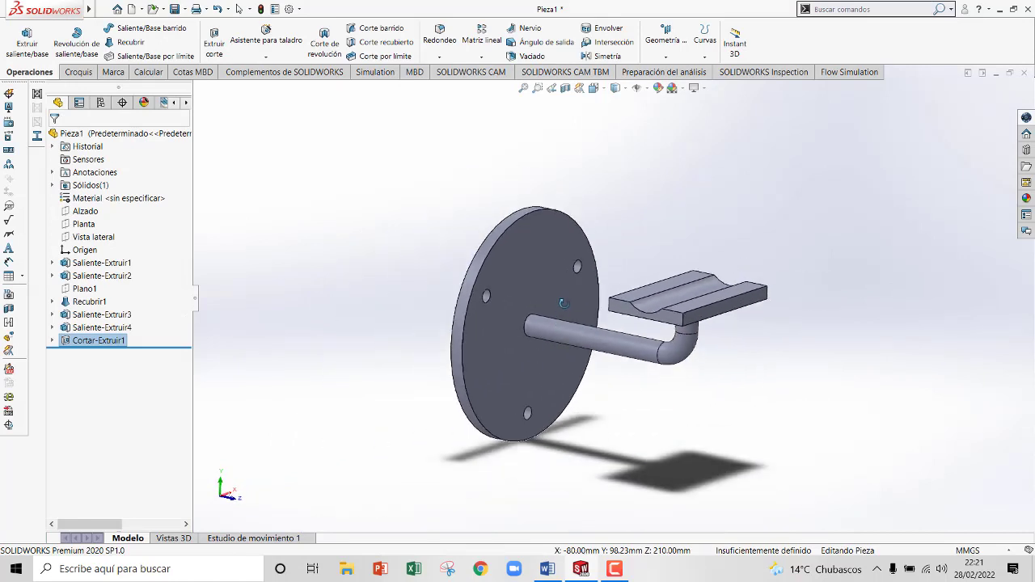
key("Escape")
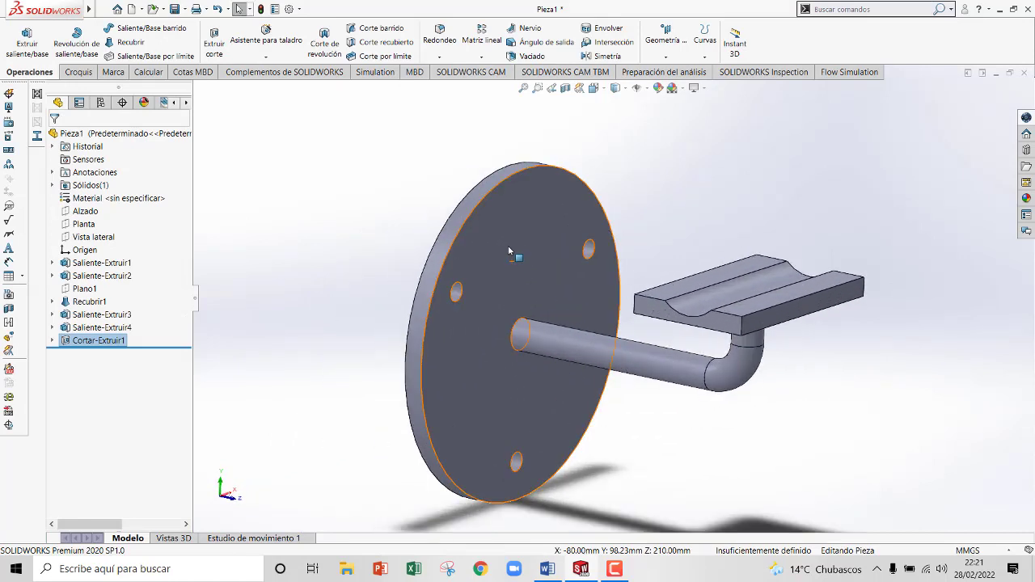
Step: Create a new static analysis simulation study for the part
left_click(385, 76)
left_click(24, 29)
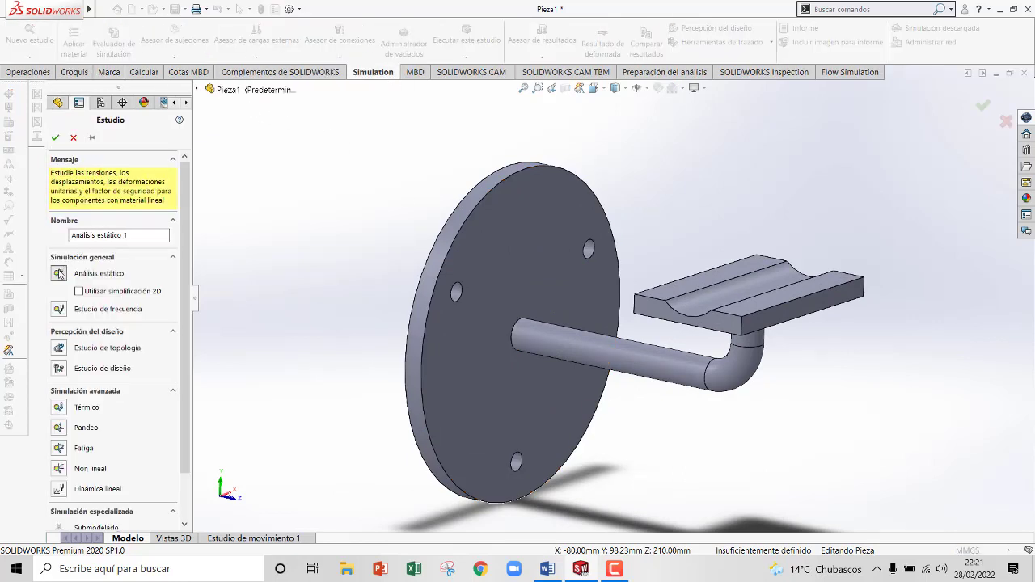
left_click(55, 138)
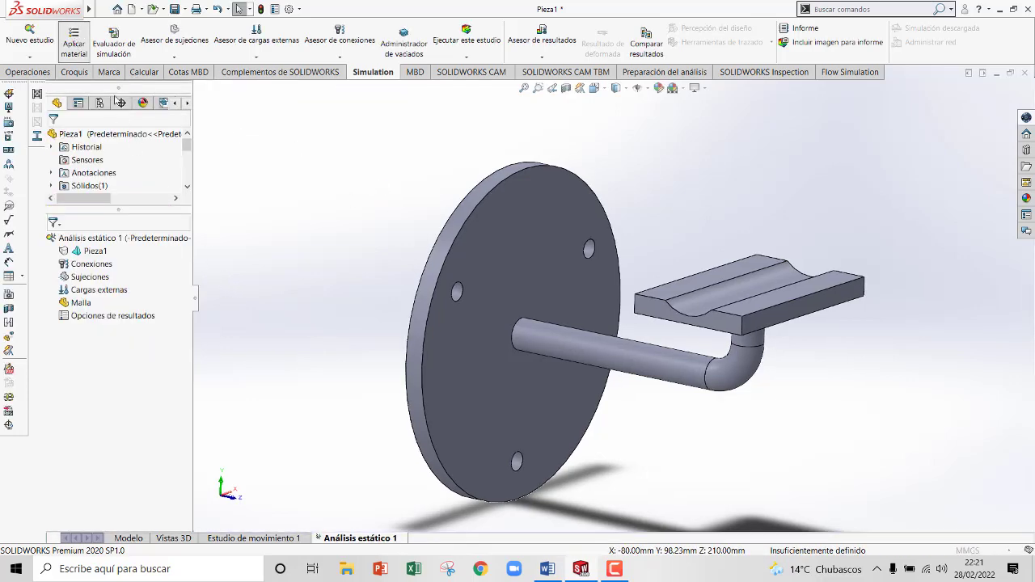
Step: Apply the ASTM A36 Acero material to the part in the study
left_click(73, 40)
left_click(89, 379)
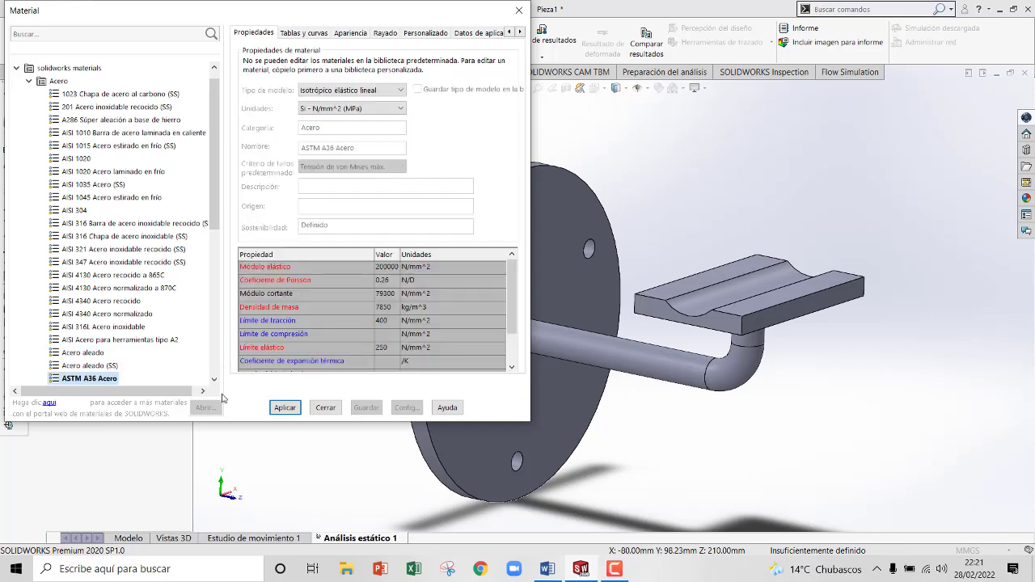
left_click(285, 408)
left_click(325, 408)
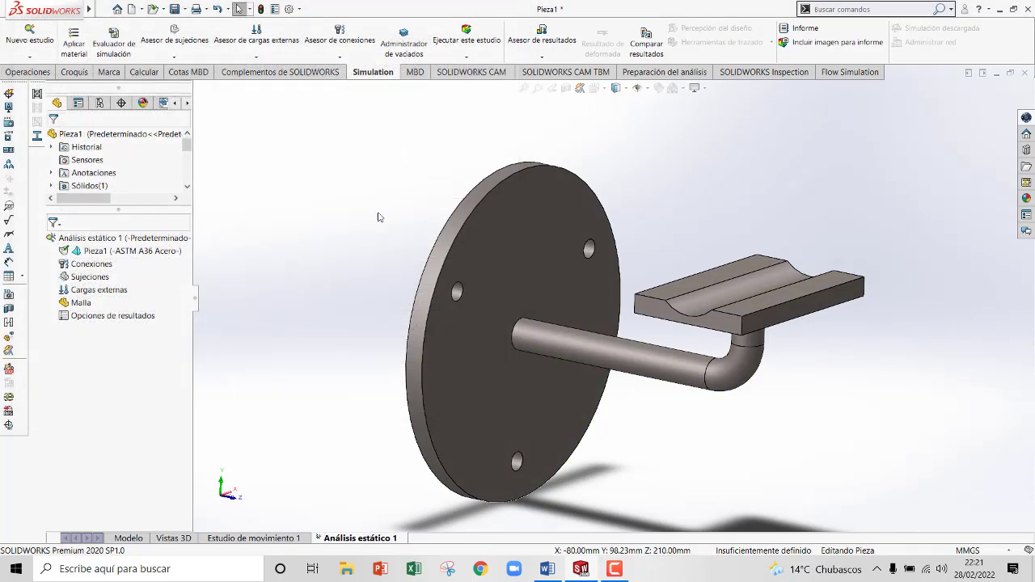
Step: Apply a fixed geometry restraint (Geometría fija) to the inner faces of the three flange holes
left_click(198, 56)
left_click(182, 83)
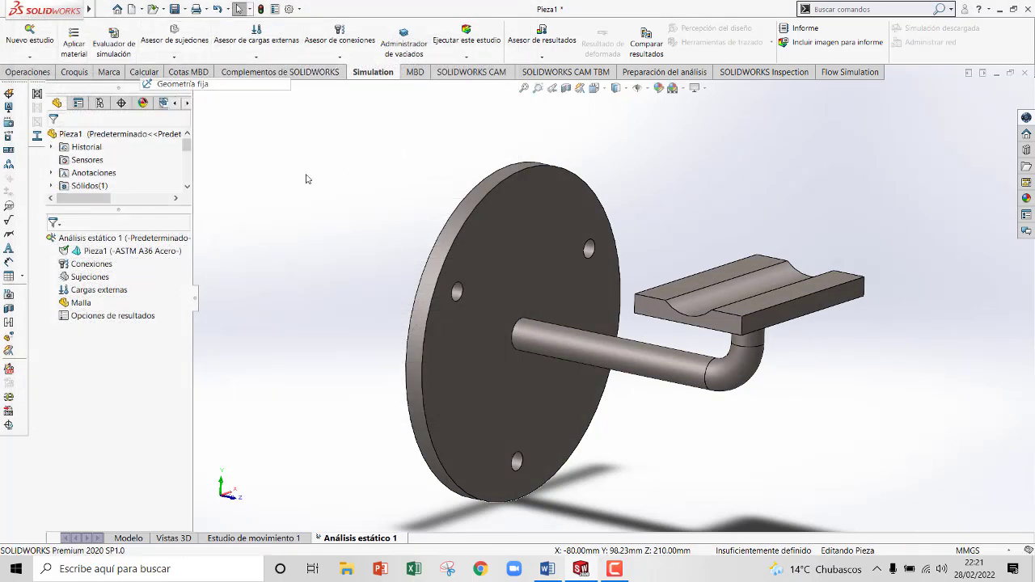
left_click(591, 249)
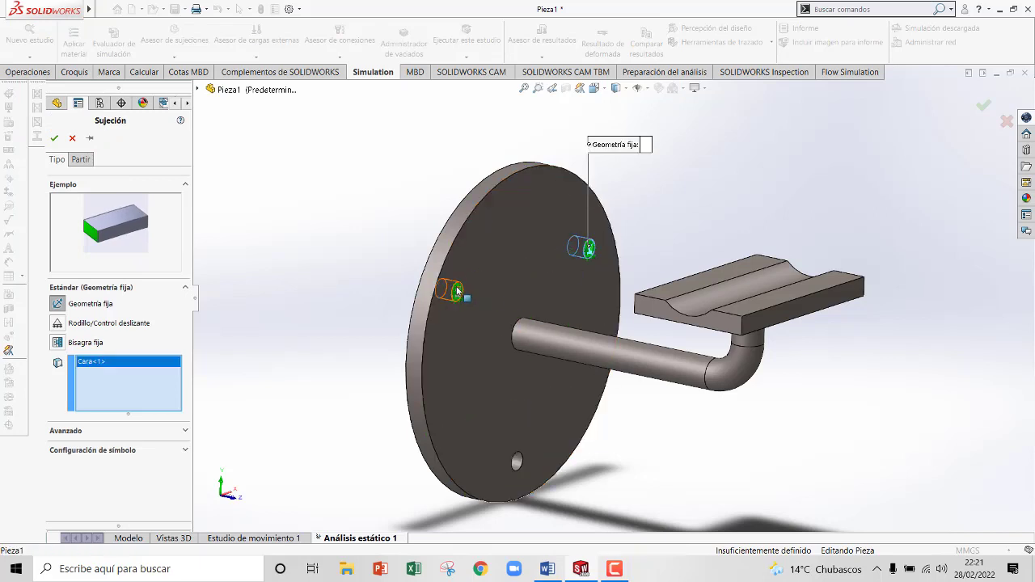
left_click(518, 463)
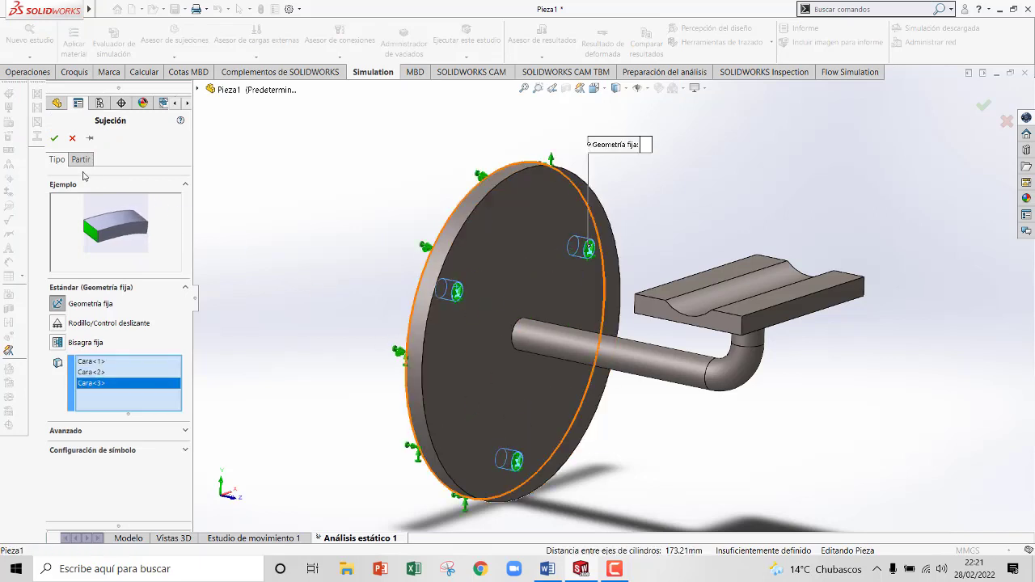
left_click(54, 139)
left_click(255, 57)
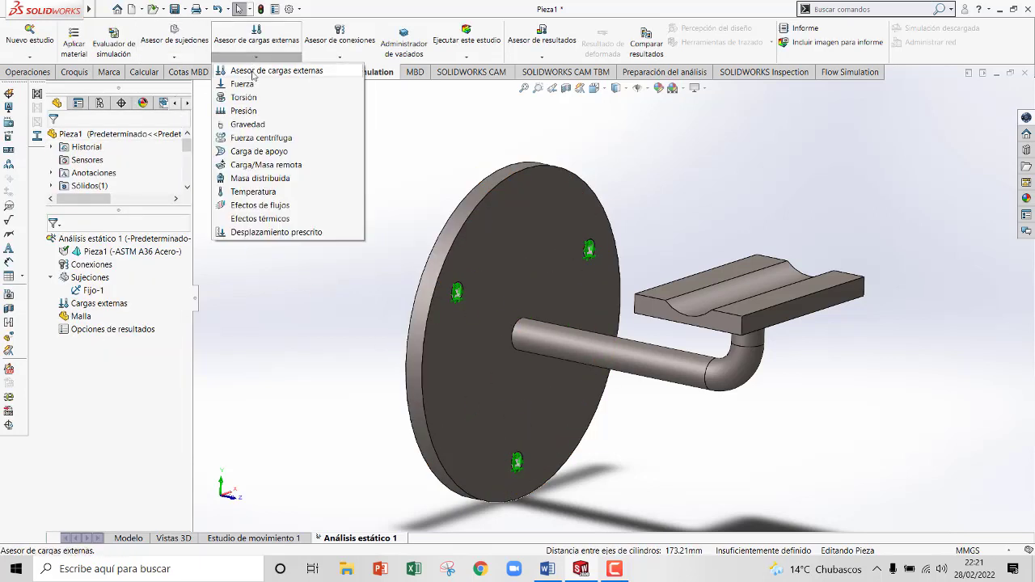
left_click(242, 84)
key("Escape")
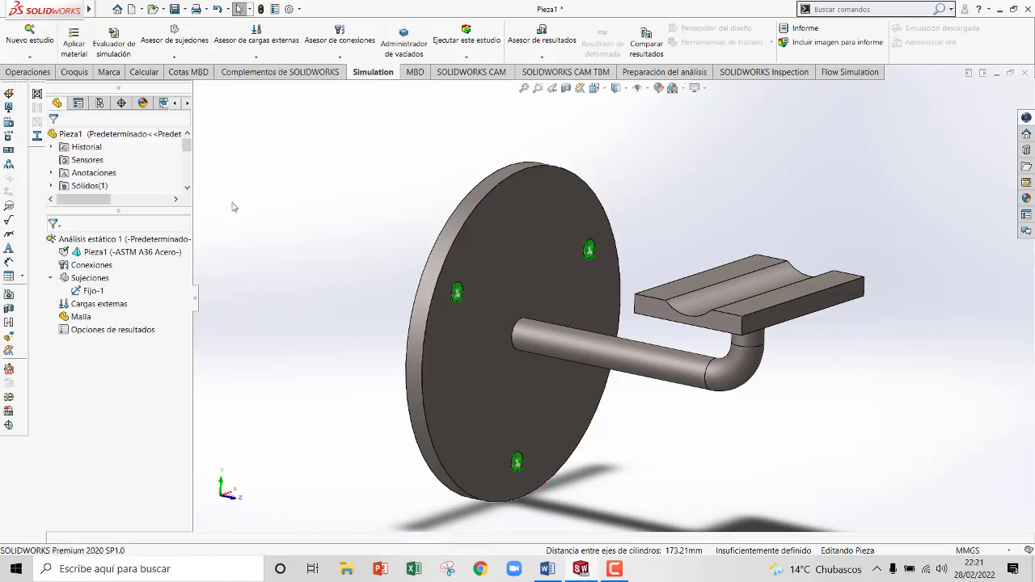
Step: Create a reference plane in the model, offset inward from the grooved plate's long side face to the middle of the groove
left_click(133, 538)
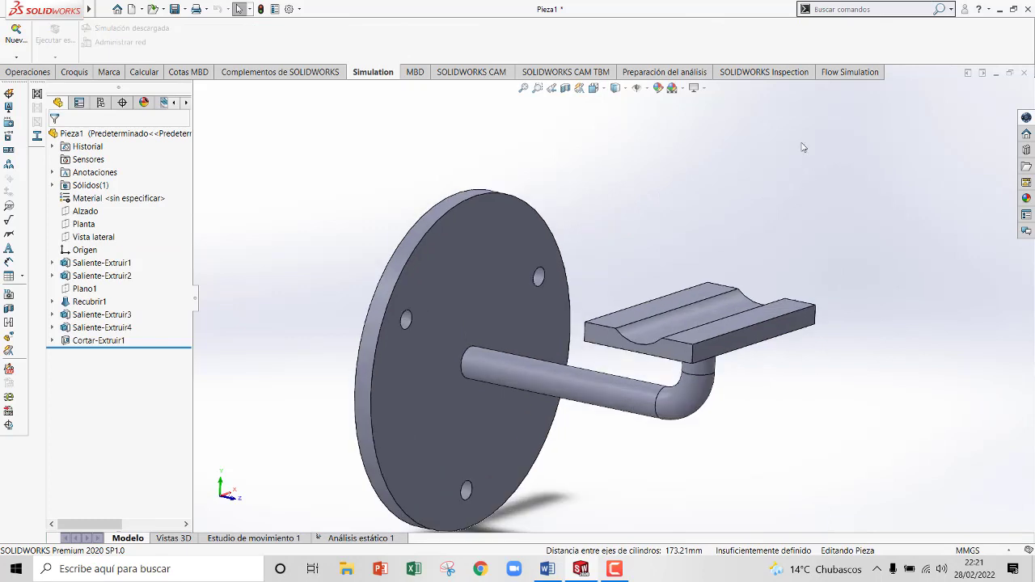
left_click(28, 72)
left_click(665, 45)
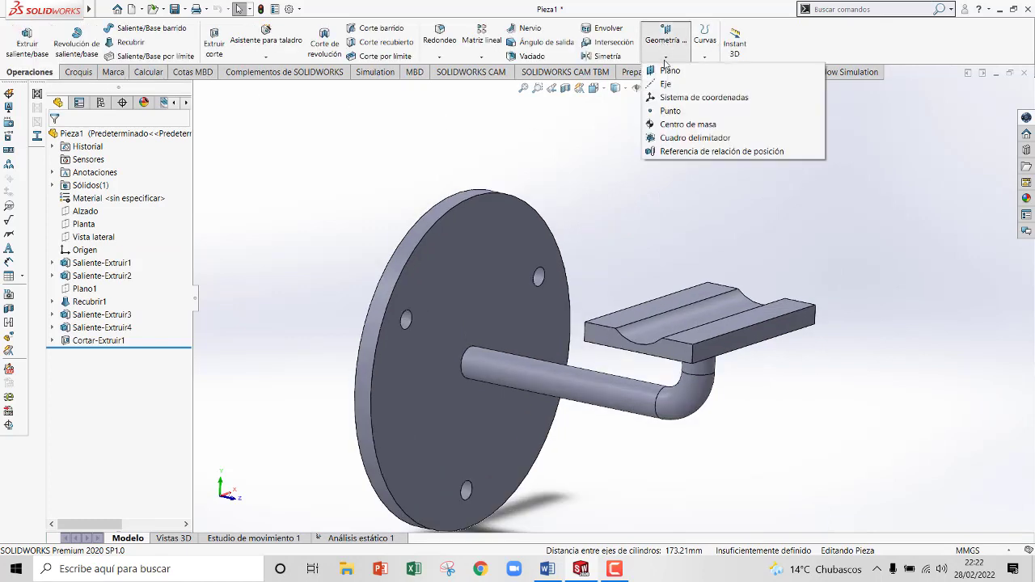
left_click(649, 71)
left_click(742, 343)
left_click(92, 328)
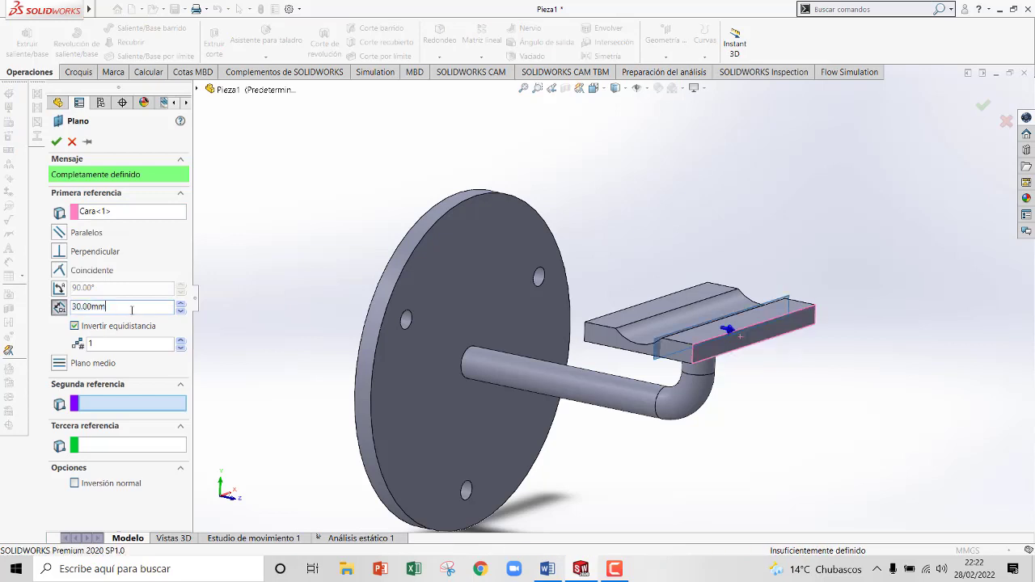
left_click(57, 142)
Step: Split the plate's groove face with an intersection split line (Línea de partición) using the new reference plane
left_click(700, 52)
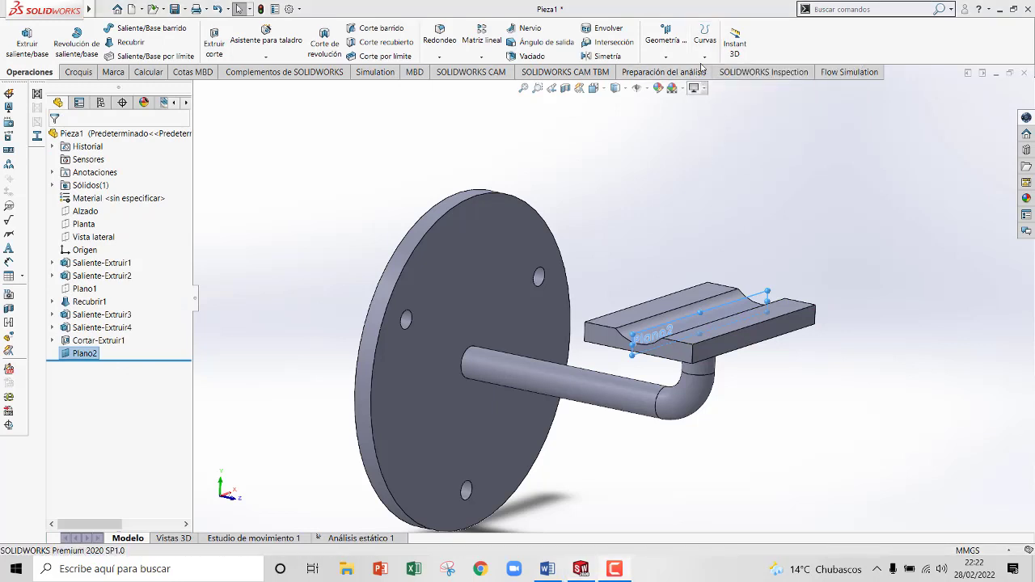
left_click(704, 59)
left_click(732, 71)
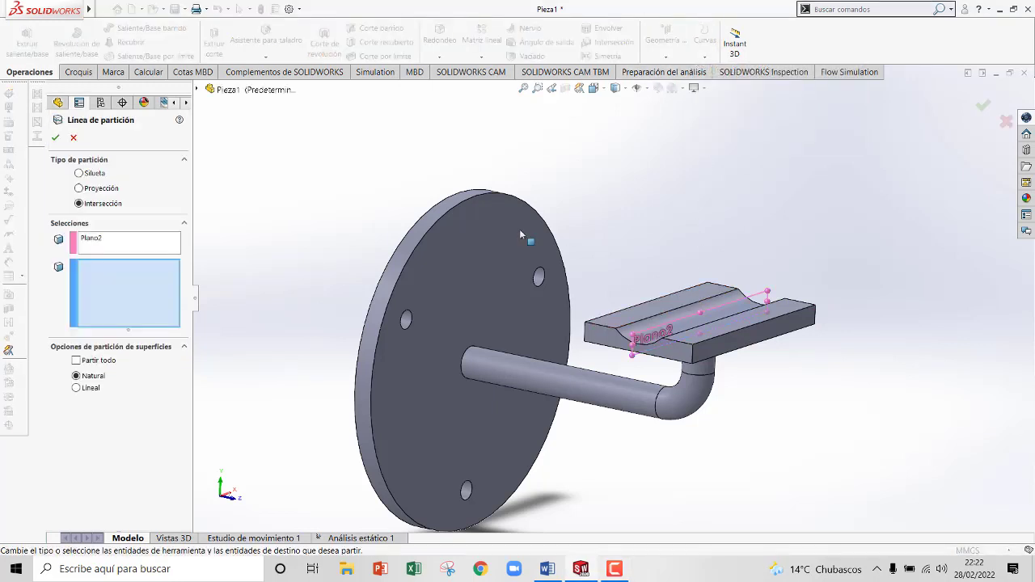
left_click(680, 308)
left_click(55, 138)
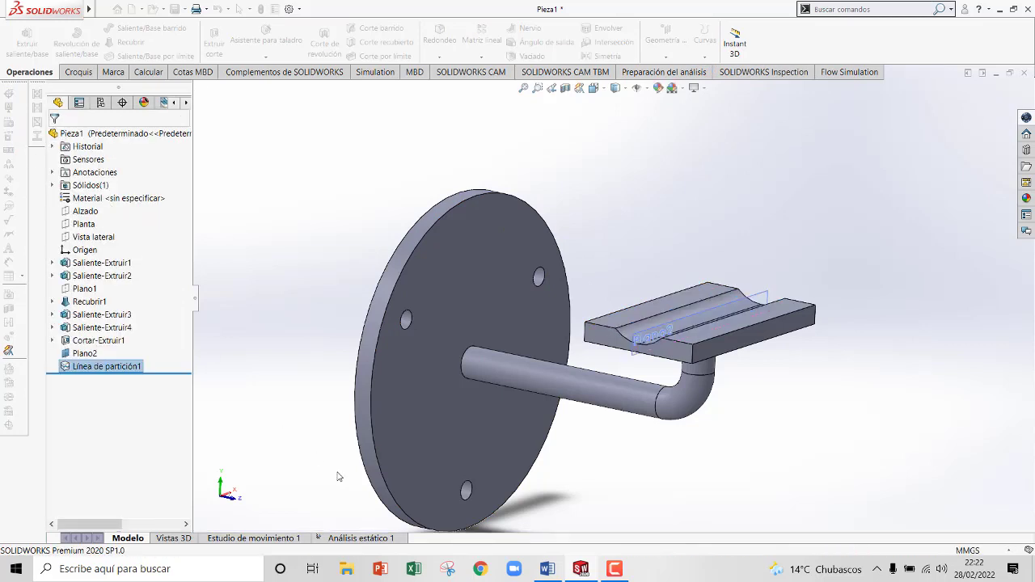
Step: Hide the reference plane Plano2 in the model and return to the static study Análisis estático 1
left_click(366, 538)
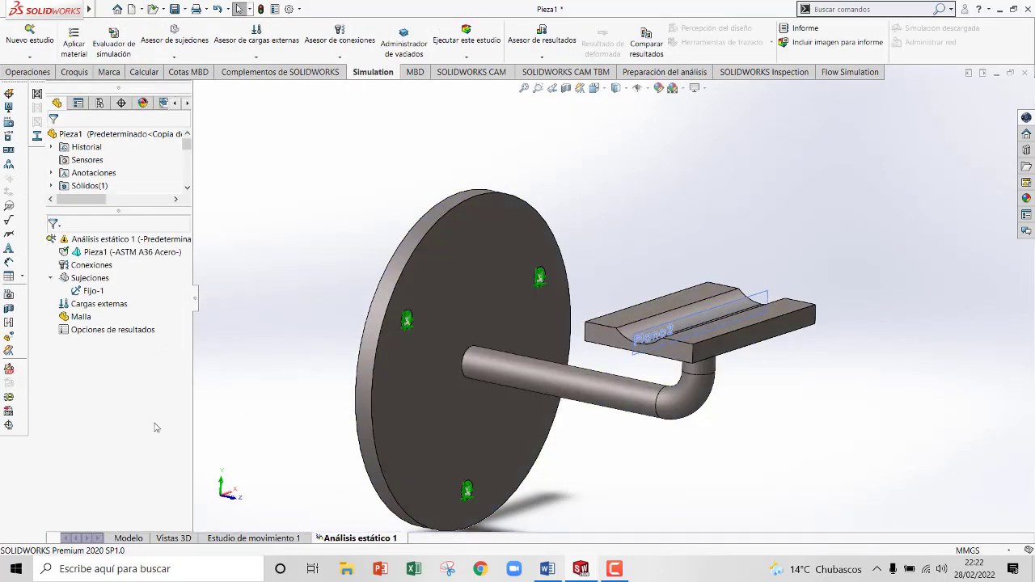
left_click(141, 537)
right_click(83, 353)
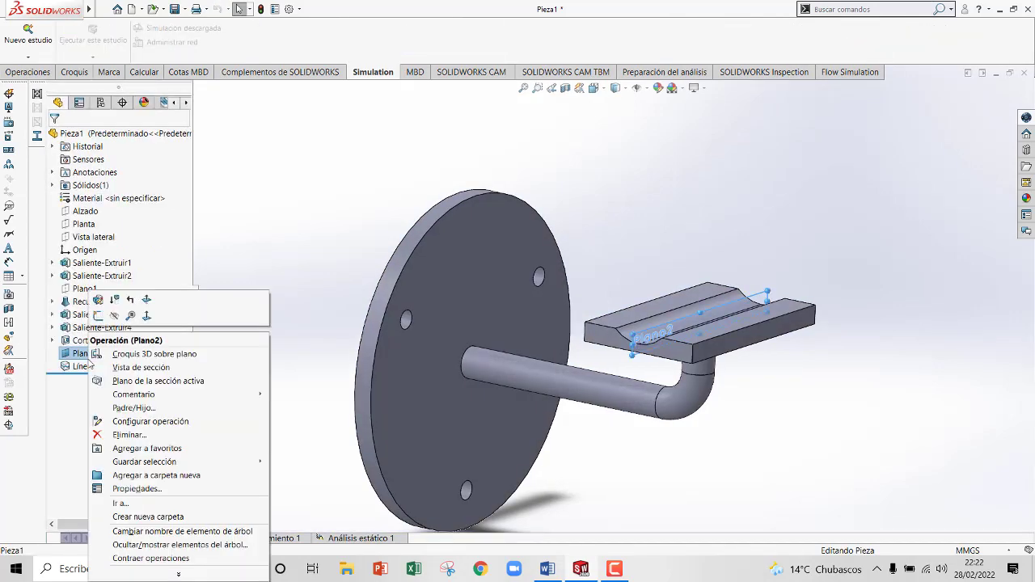
left_click(113, 316)
left_click(356, 539)
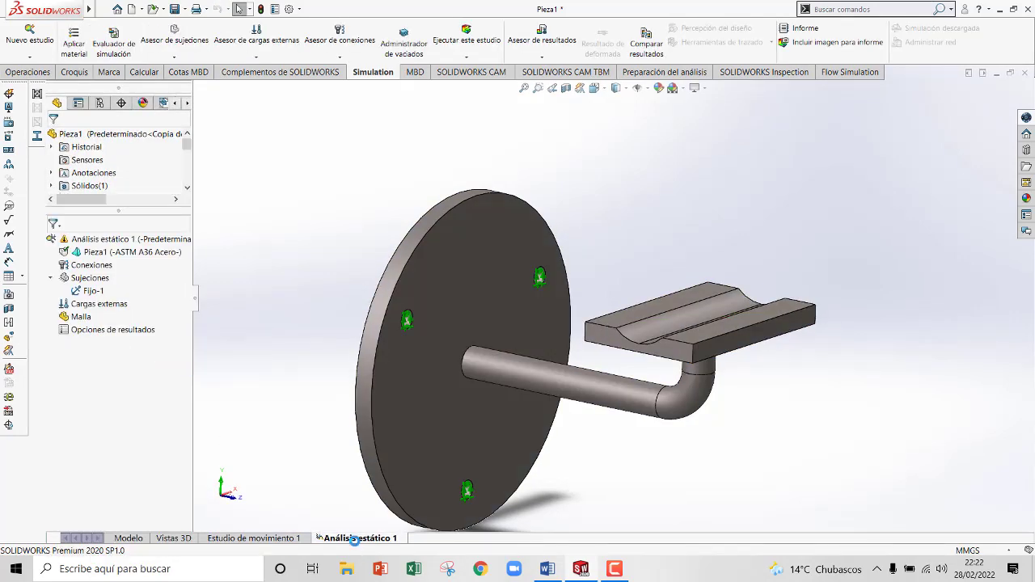
Step: Apply a 269 N downward force per item to the groove's split line, directed along the plate's vertical corner edge
left_click(257, 57)
left_click(251, 83)
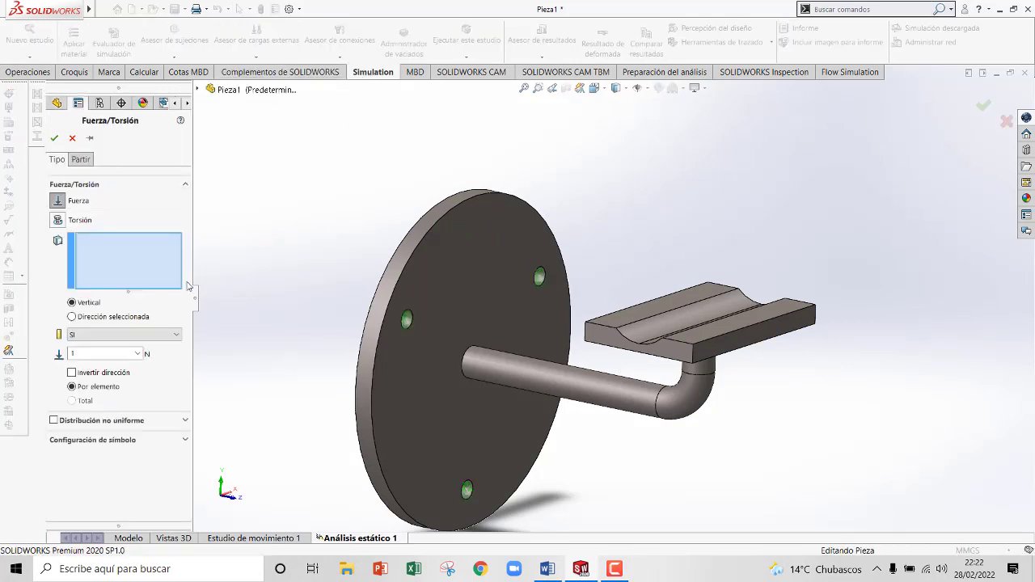
left_click(656, 342)
left_click(113, 317)
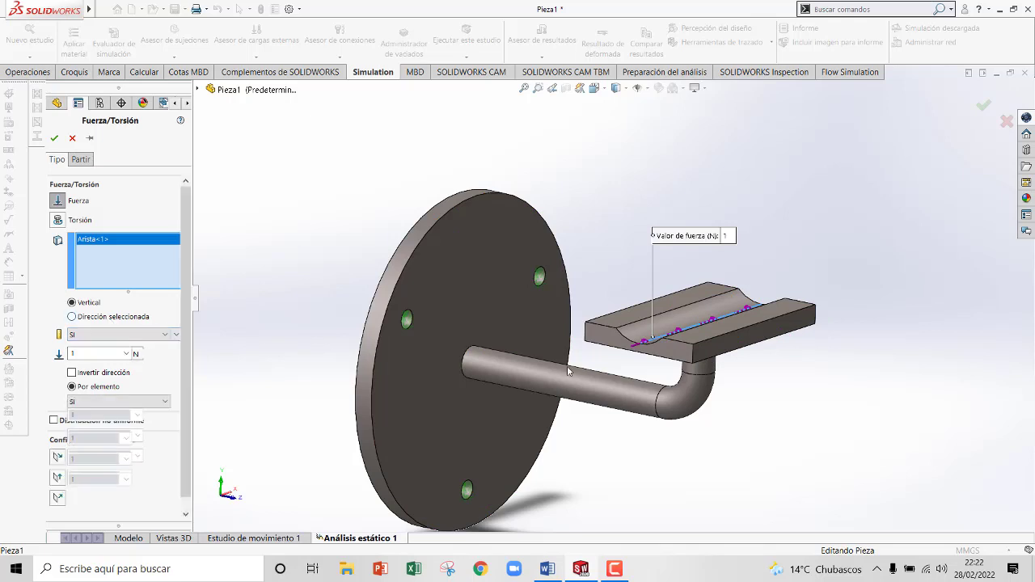
left_click(693, 353)
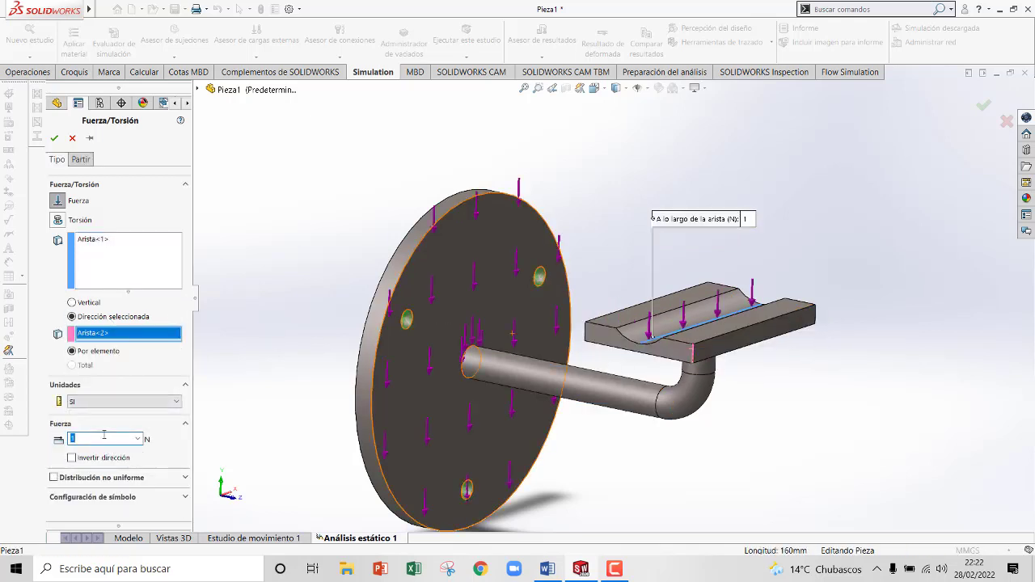
left_click(58, 141)
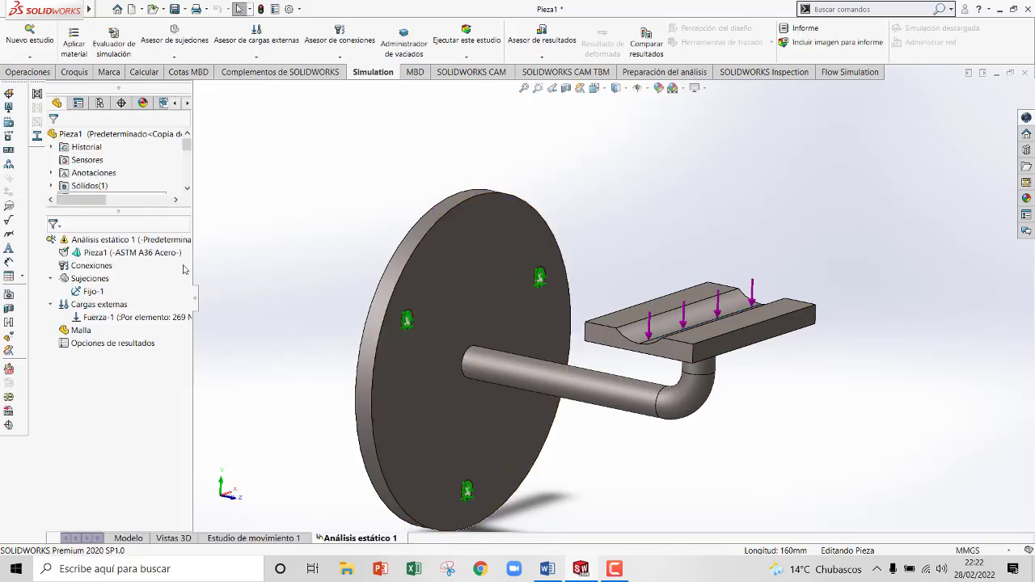
Step: Set the study's adaptive method to Método-h with 99% accuracy and a maximum of 5 loops, and run the study
right_click(125, 241)
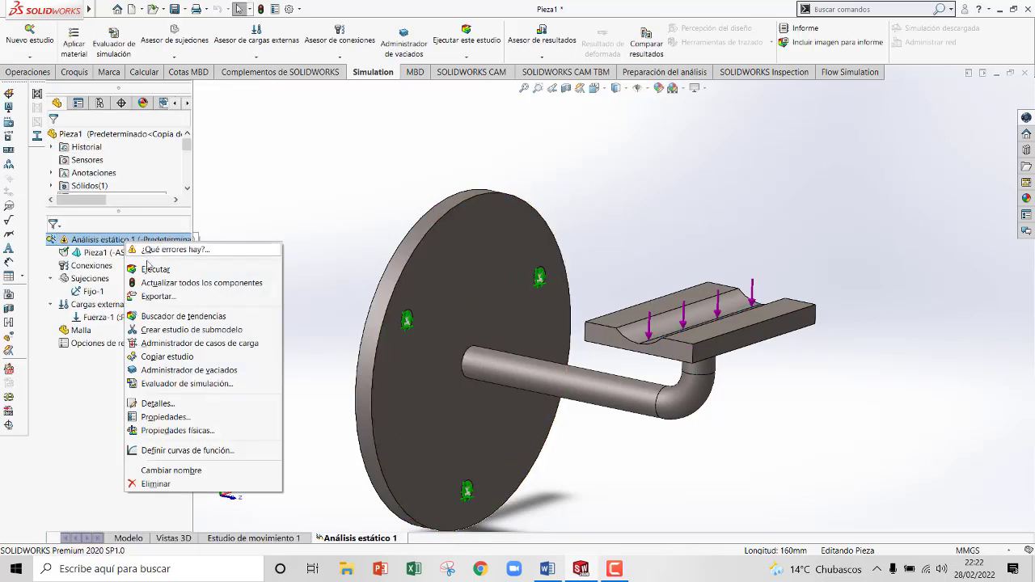
left_click(165, 417)
left_click(405, 106)
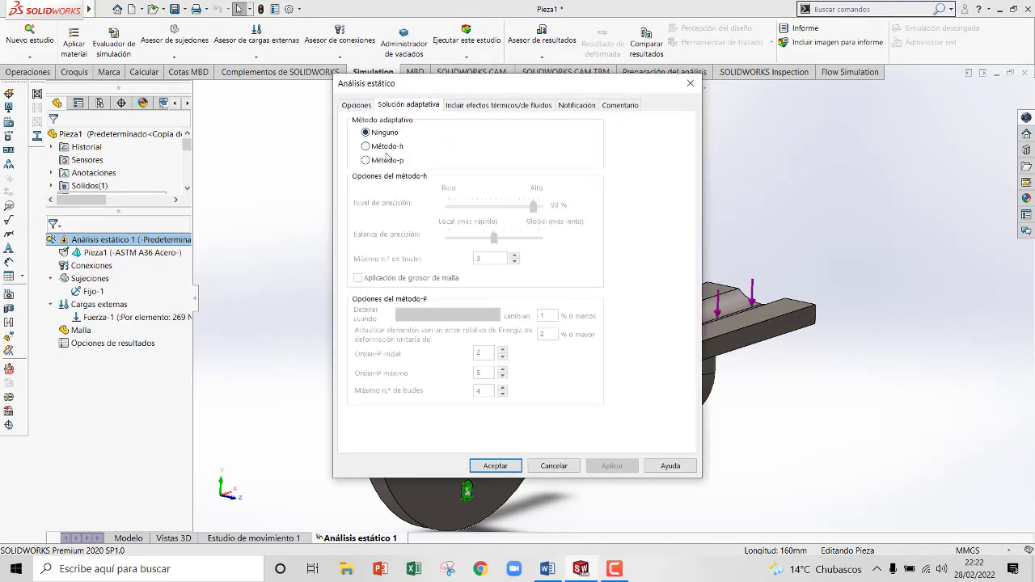
left_click(367, 147)
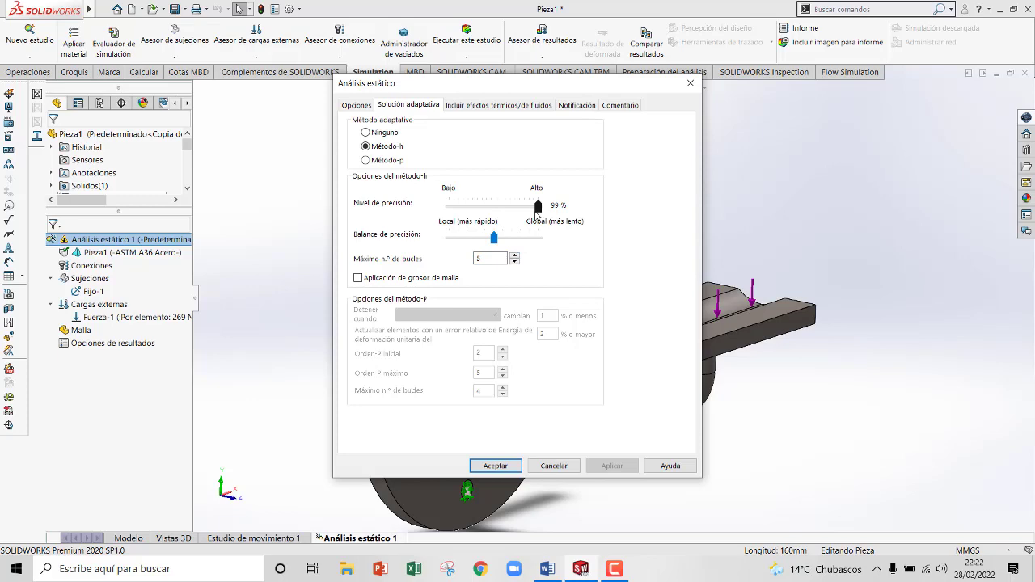
left_click_drag(513, 84, 387, 71)
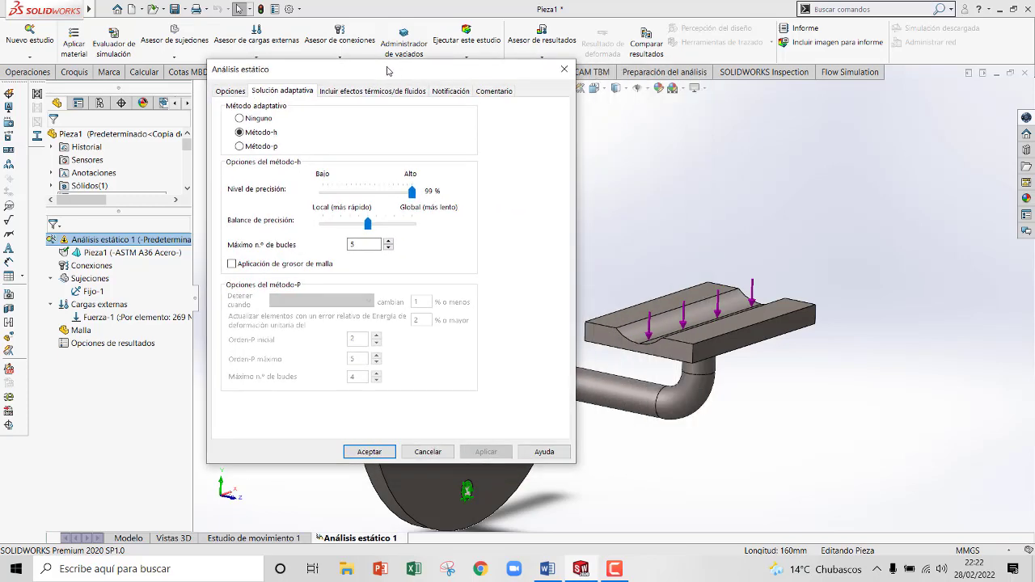
left_click(368, 452)
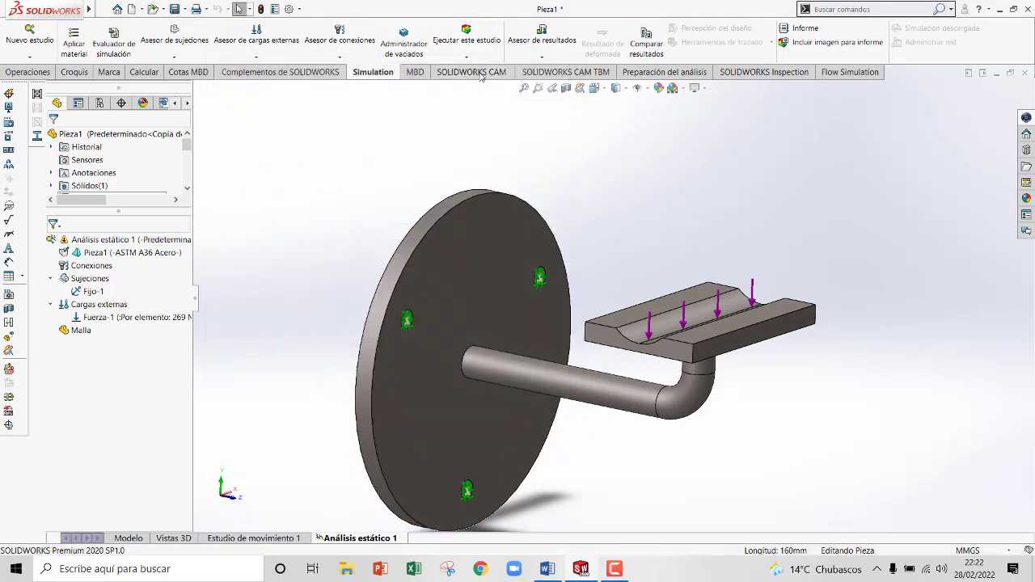
left_click(476, 41)
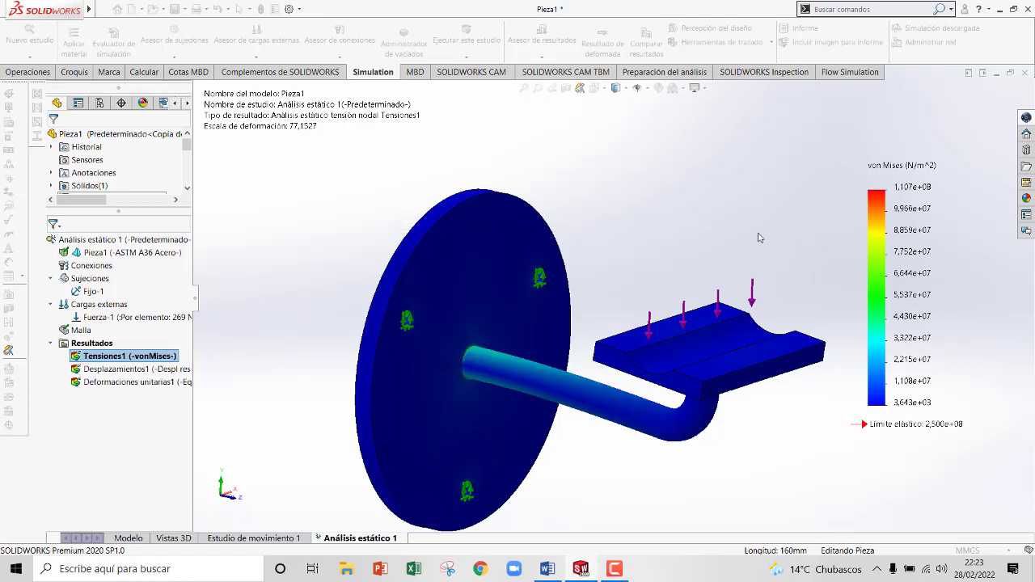
Step: Show the study's mesh and examine its refinement where the rod meets the flange
right_click(86, 331)
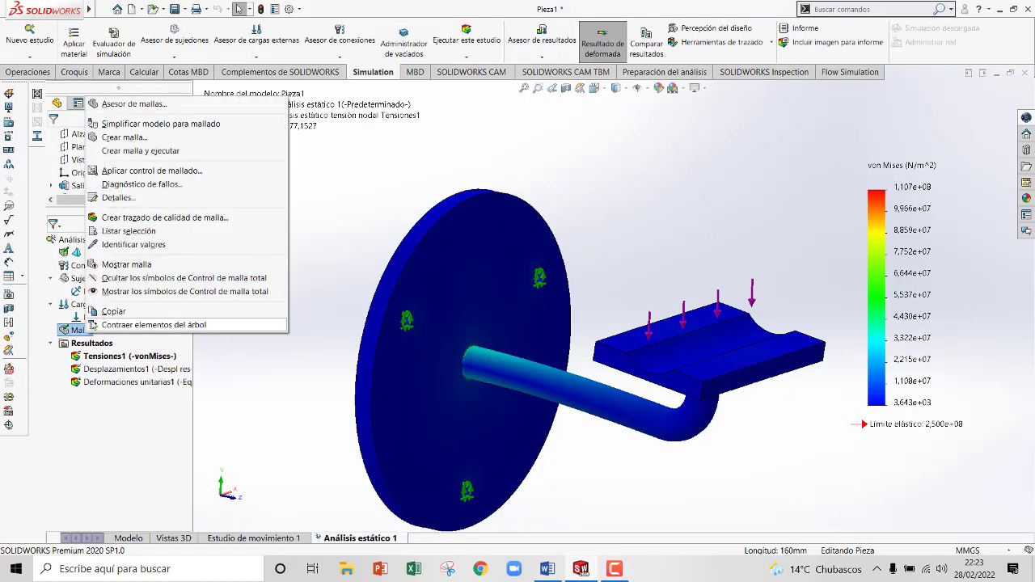
left_click(118, 265)
scroll(499, 378, "down", 2)
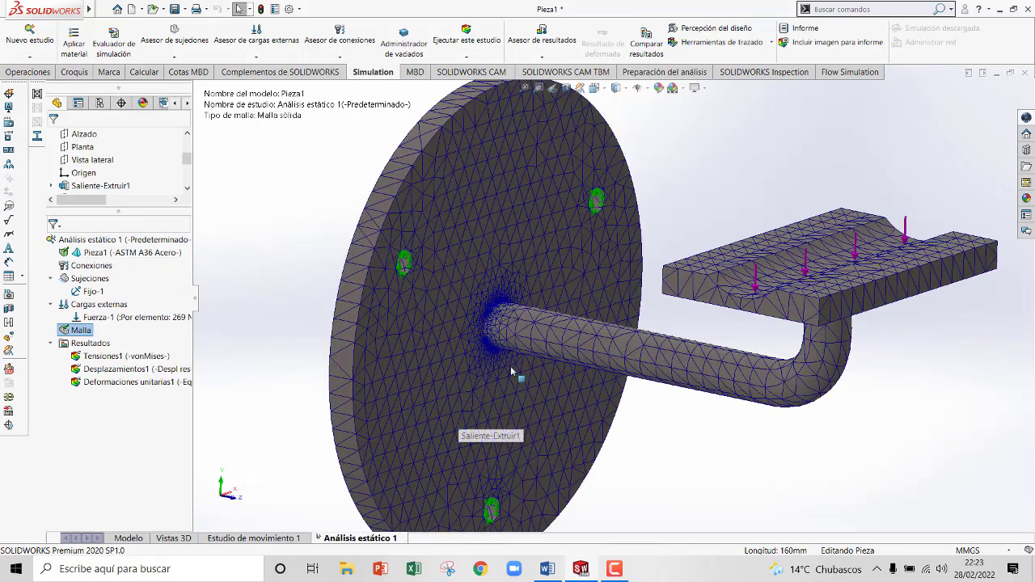
scroll(568, 343, "down", 4)
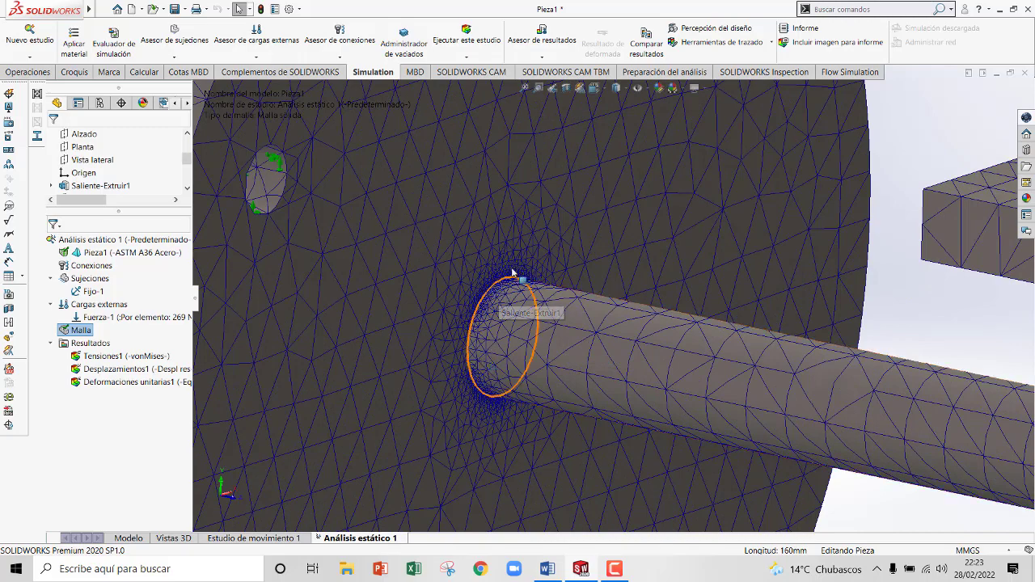
scroll(518, 307, "up", 3)
scroll(564, 279, "up", 4)
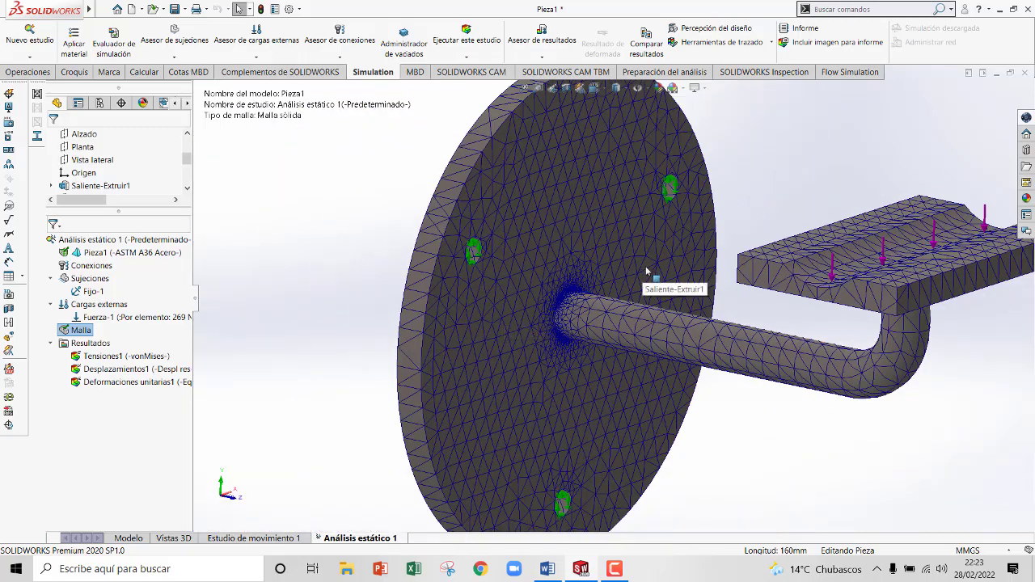
Step: Display the von Mises stress plot and examine the stresses where the rod joins the flange
double_click(162, 357)
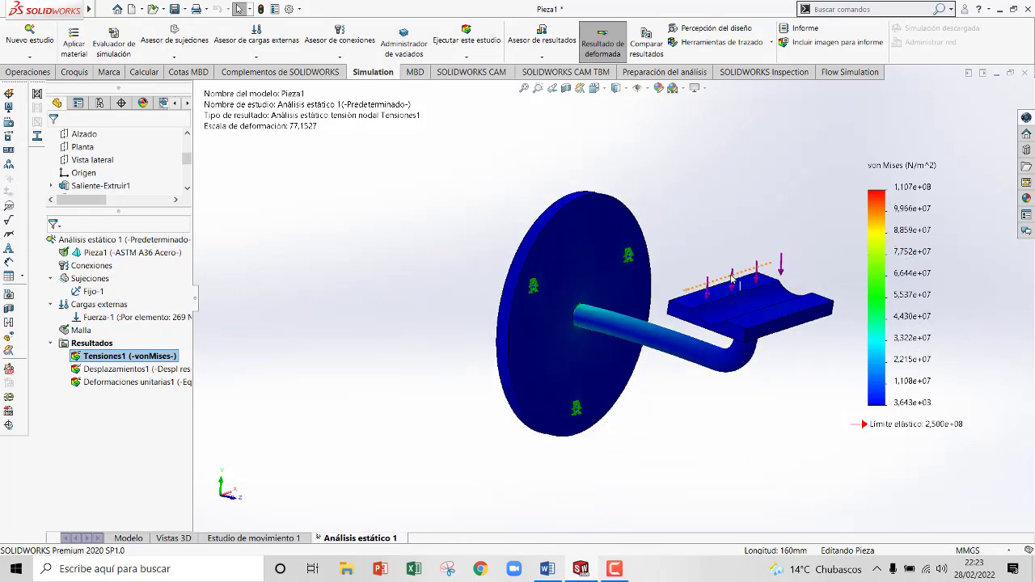
scroll(510, 331, "down", 5)
scroll(506, 318, "down", 5)
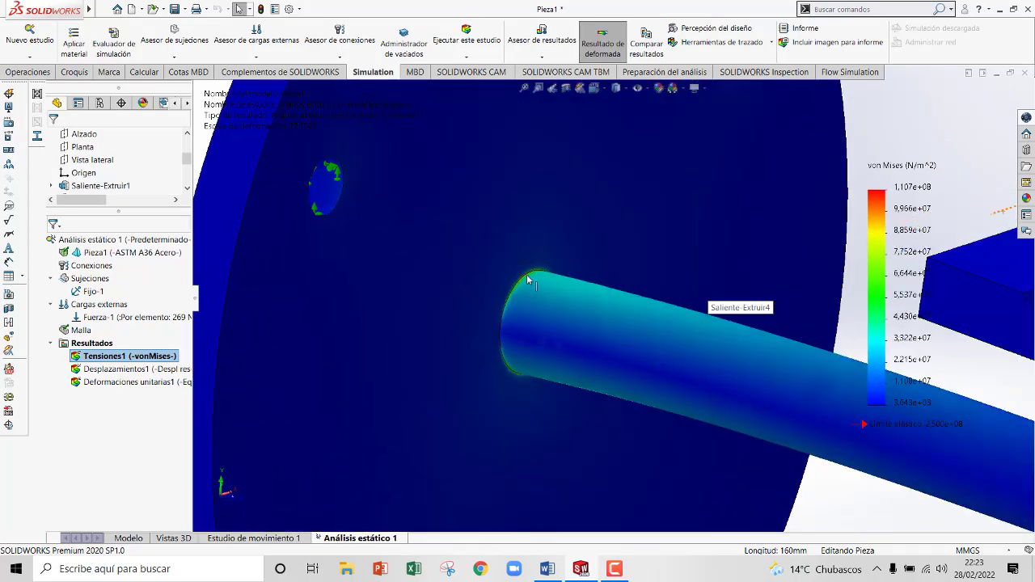
scroll(576, 322, "up", 4)
scroll(582, 319, "up", 6)
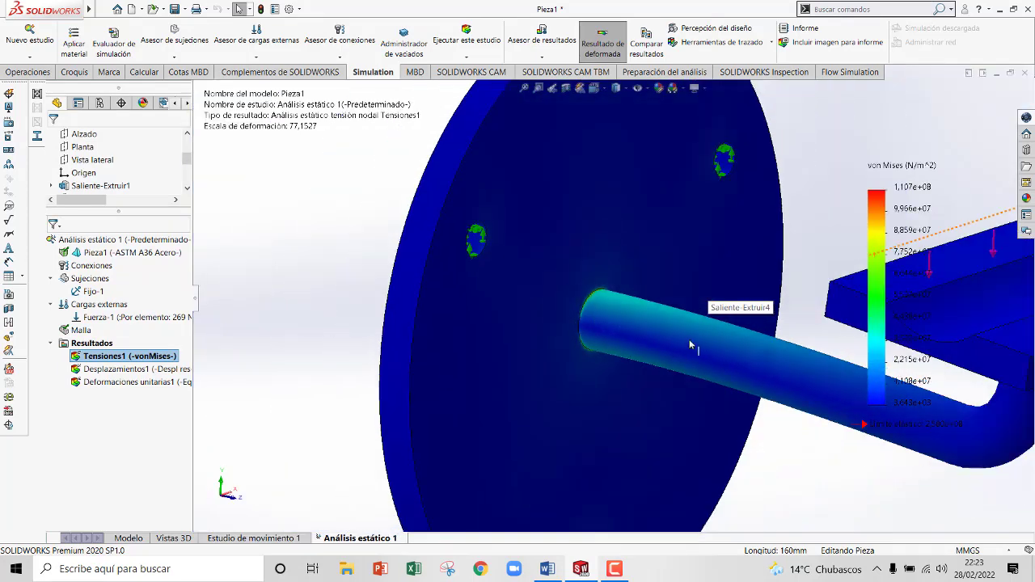
scroll(695, 311, "down", 2)
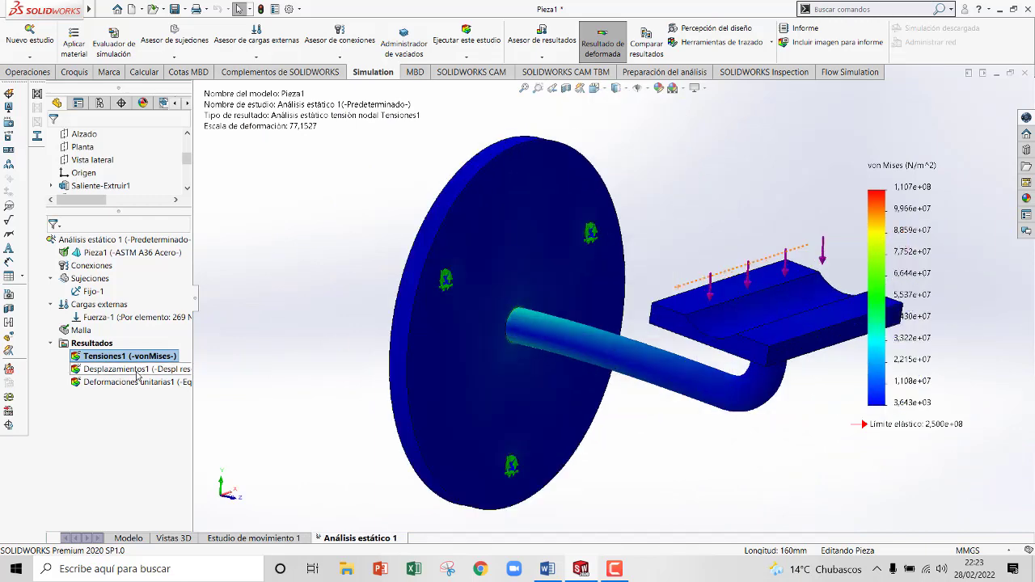
Step: Create a factor of safety plot for all bodies with the Automático criterion
right_click(101, 346)
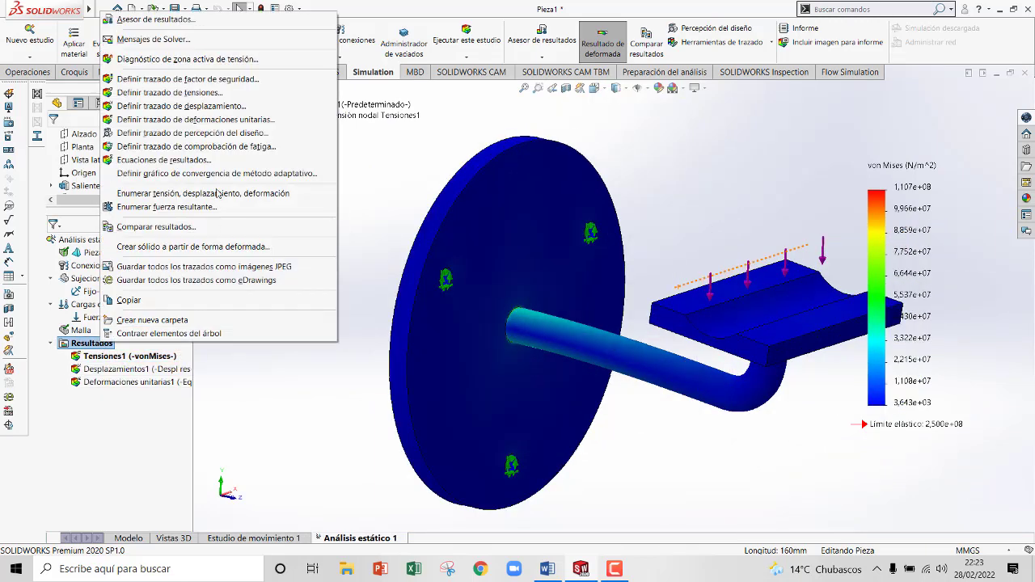
left_click(226, 79)
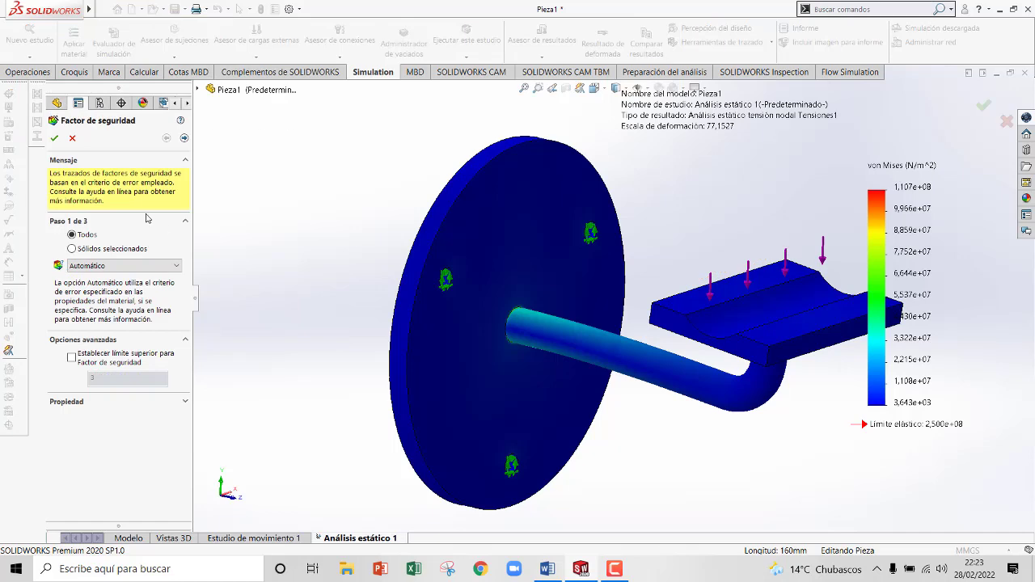
key("Return")
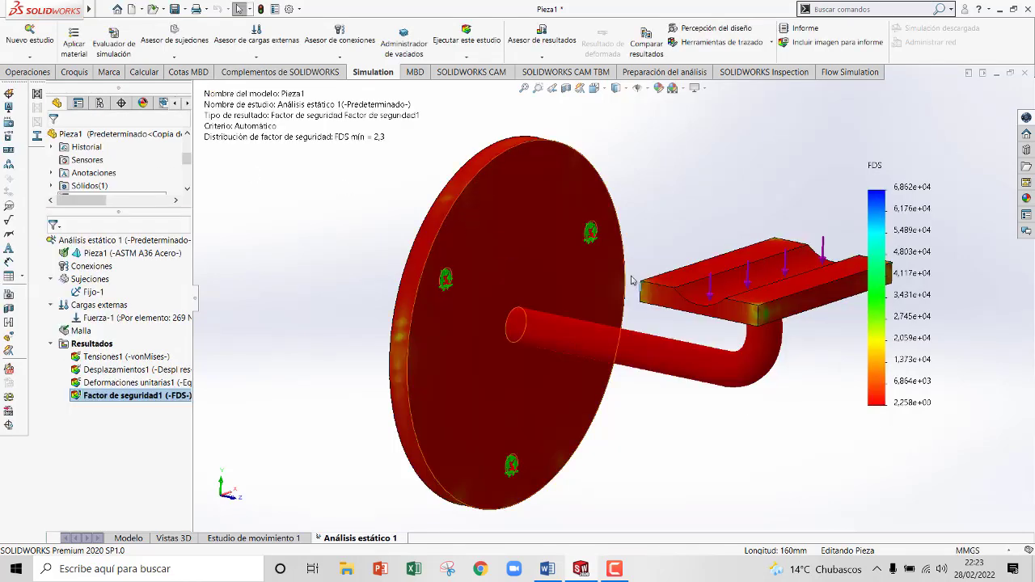
Step: Display the equivalent strain plot and look through the strain components available in its definition
scroll(550, 300, "down", 2)
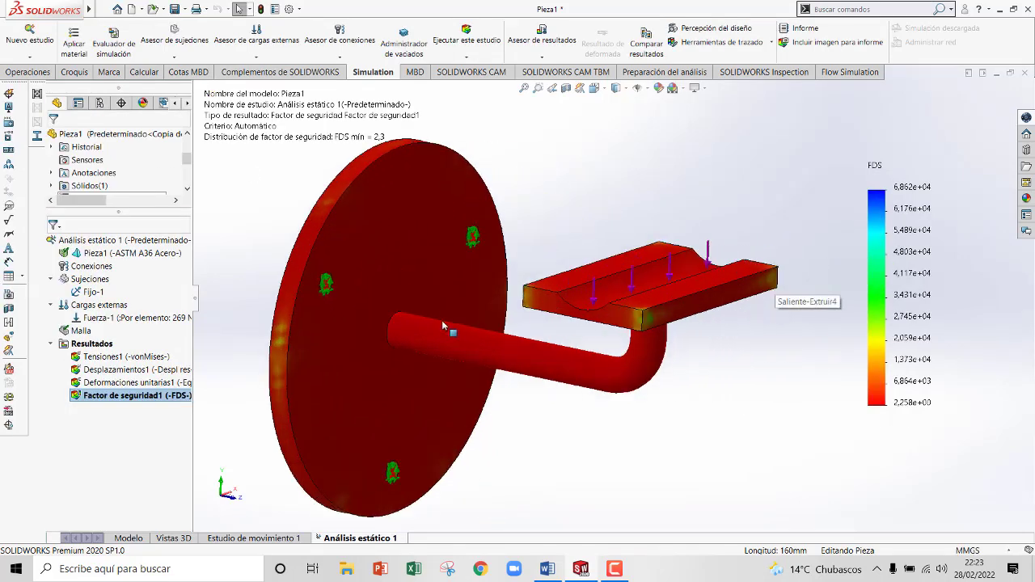
double_click(140, 383)
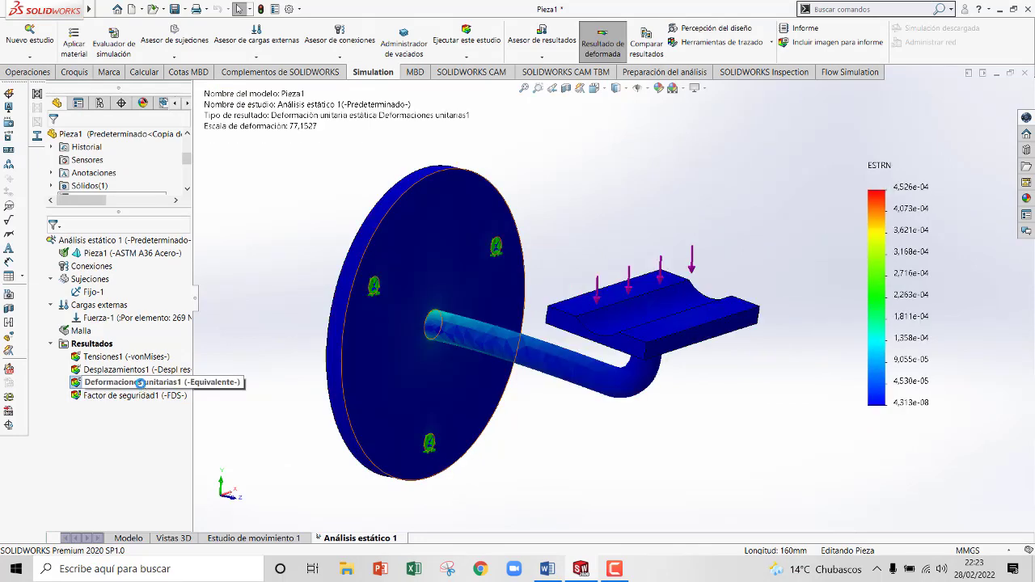
double_click(140, 383)
left_click(133, 217)
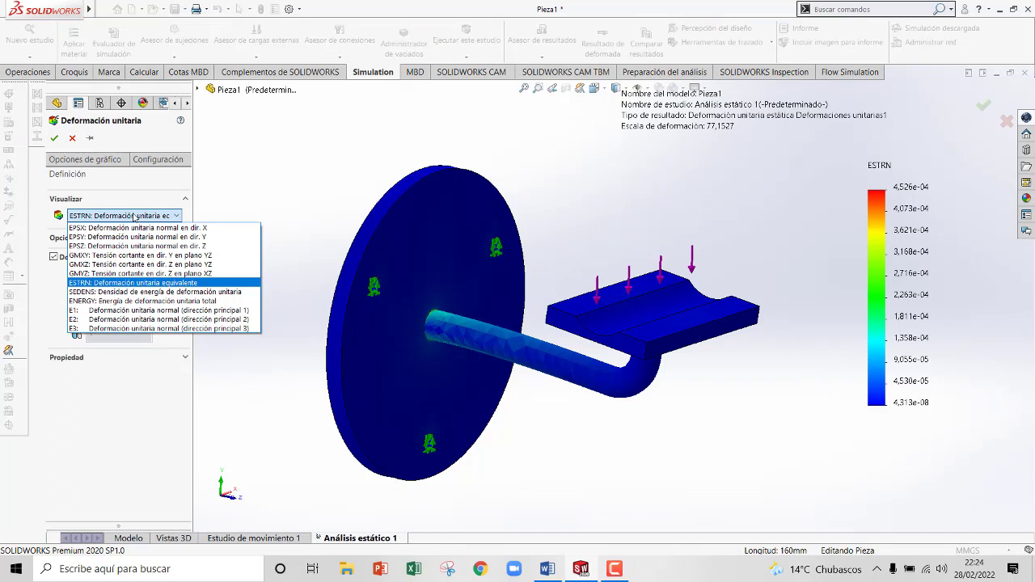
left_click(72, 140)
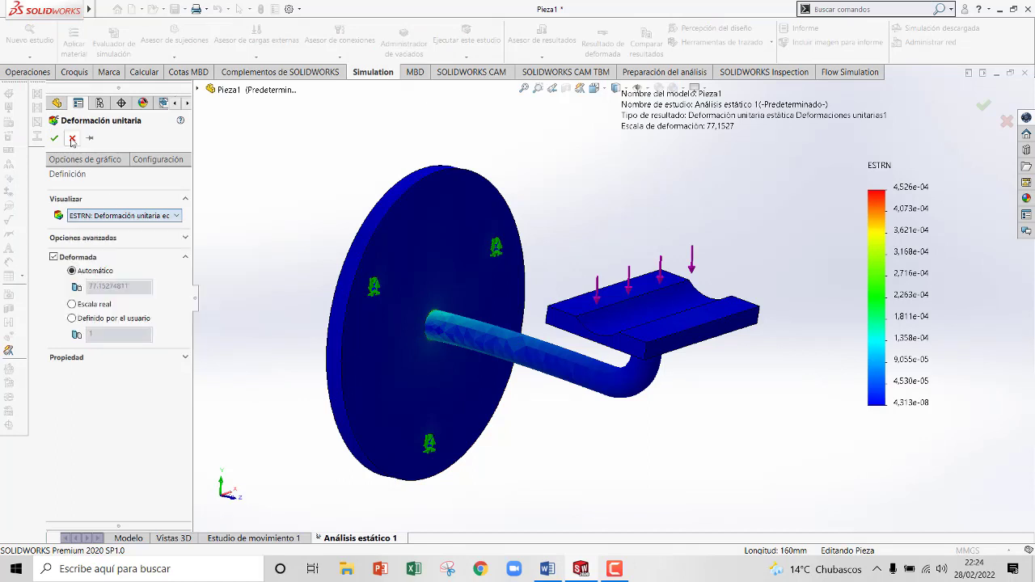
left_click(72, 140)
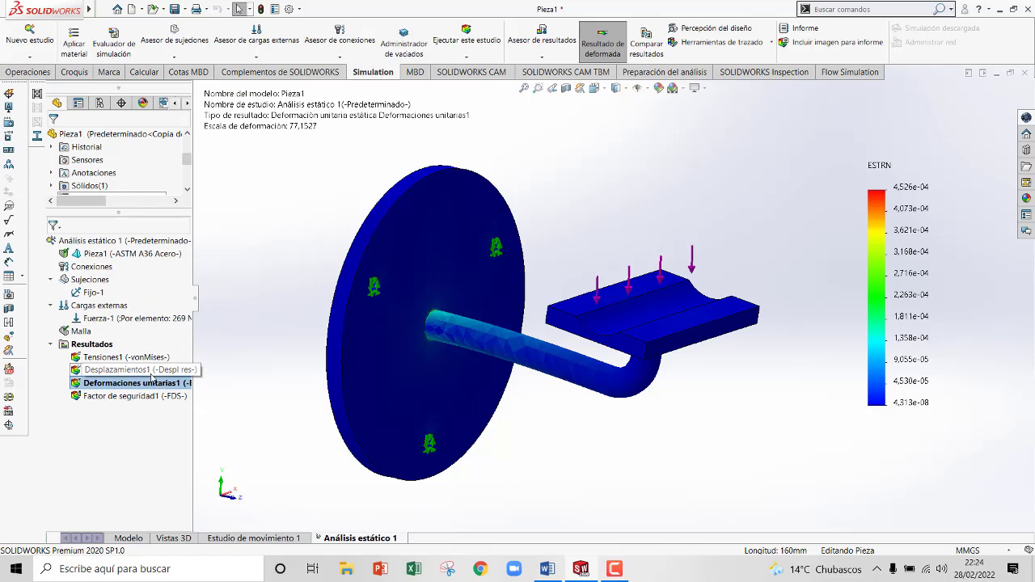
Step: Display the displacement plot and set it to show UY: Desplazamiento de Y in mm
double_click(149, 371)
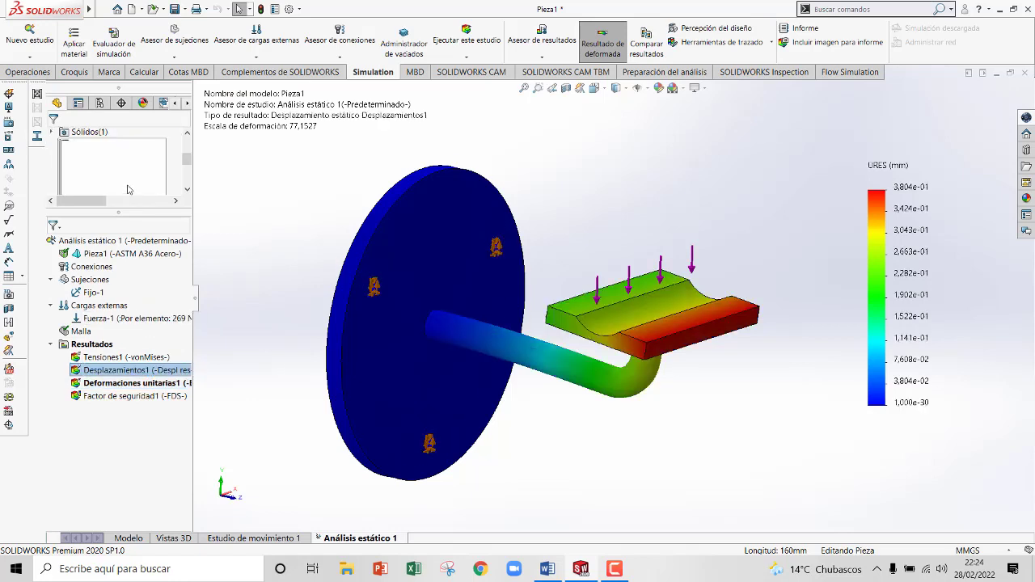
double_click(133, 369)
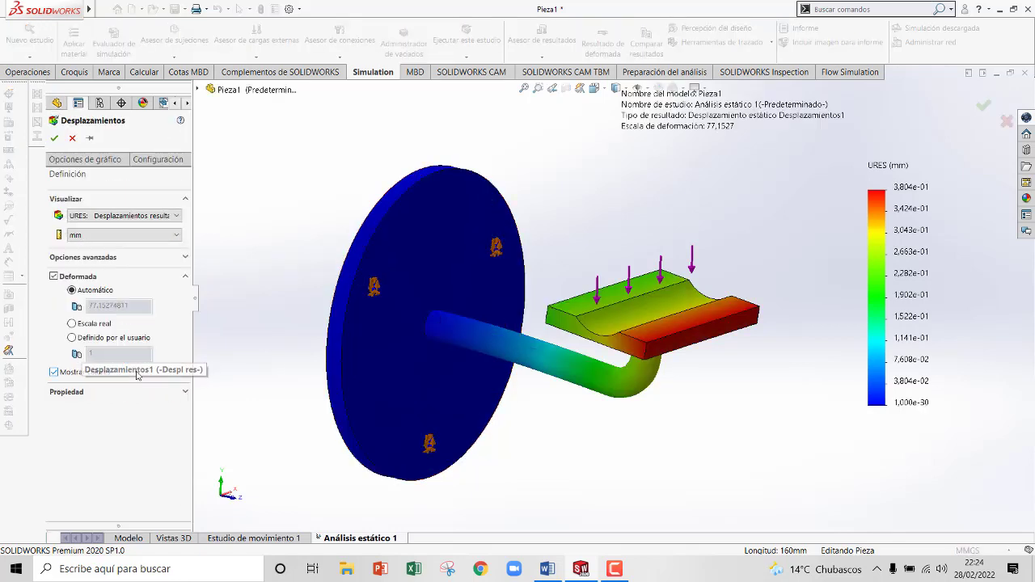
left_click(134, 216)
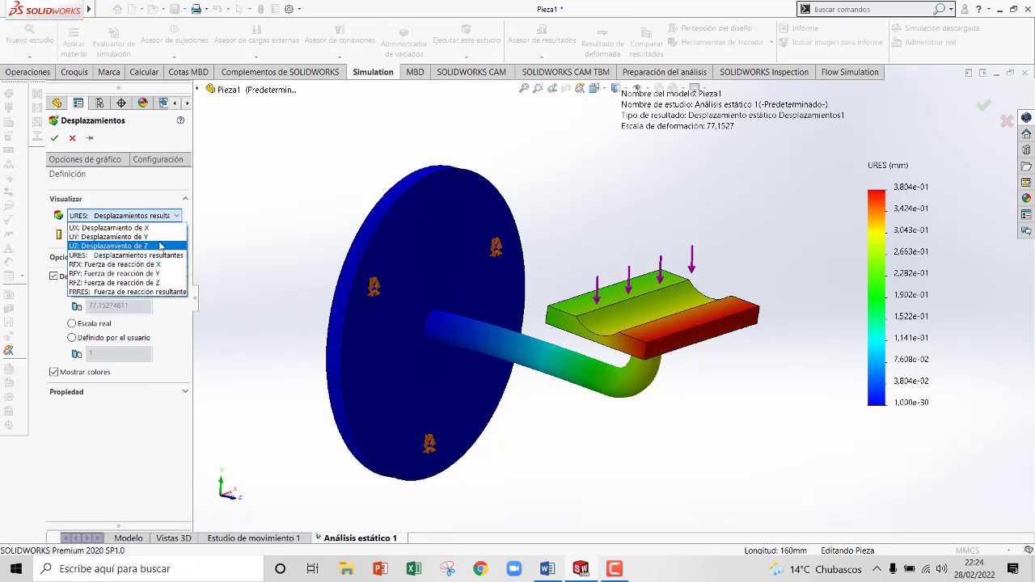
left_click(152, 237)
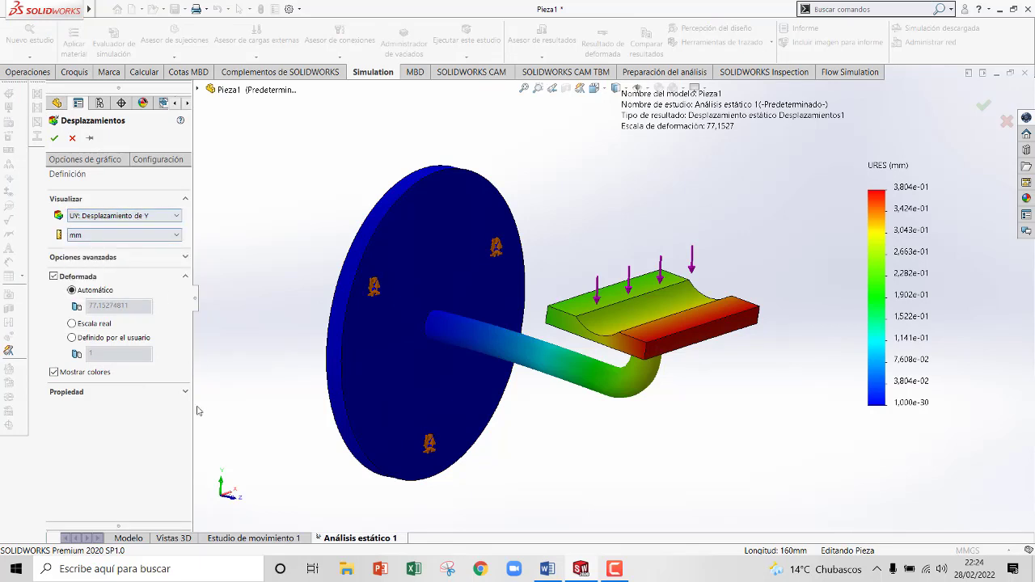
left_click(54, 138)
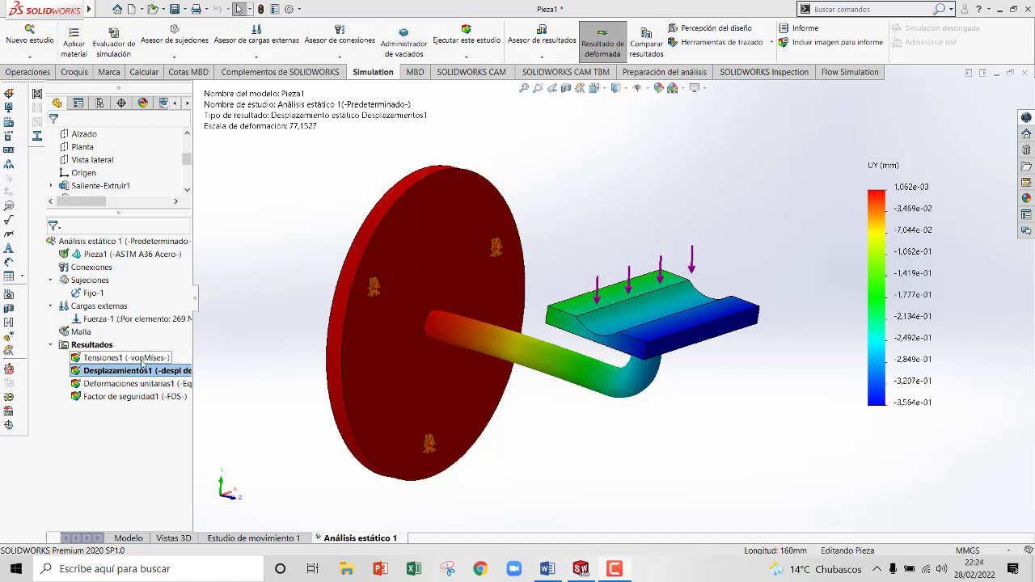
scroll(639, 293, "up", 4)
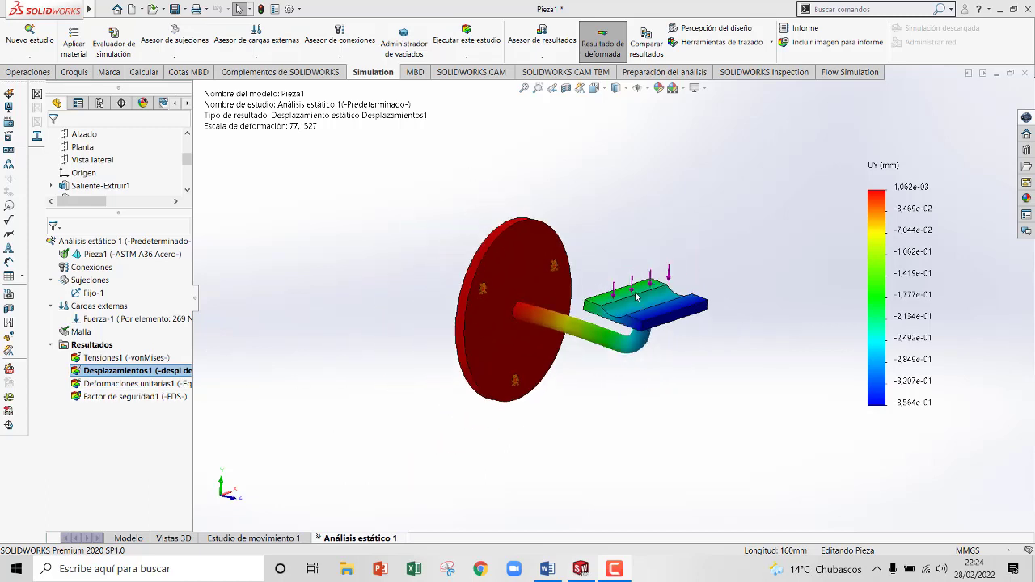
scroll(656, 292, "down", 2)
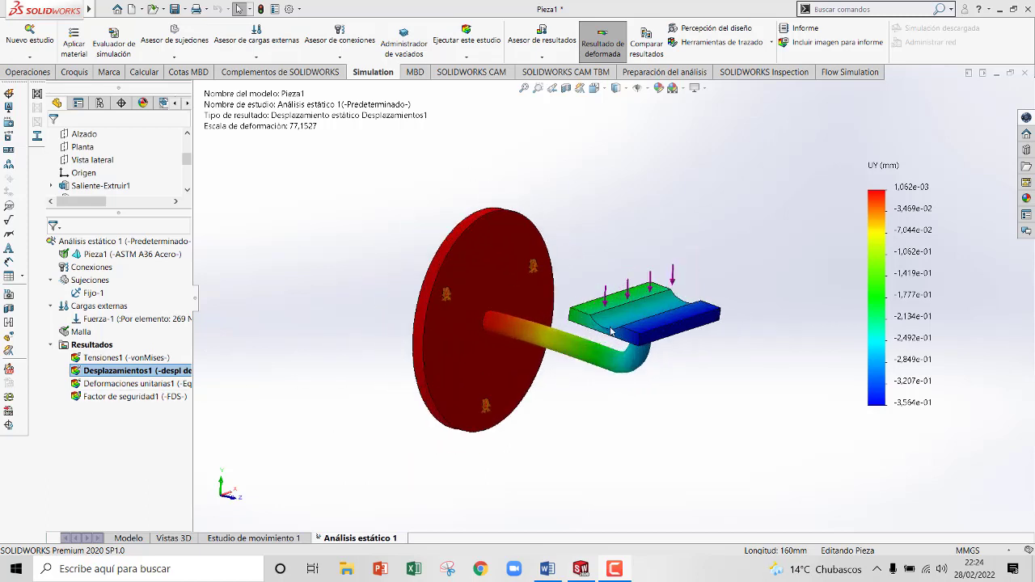
scroll(606, 303, "down", 2)
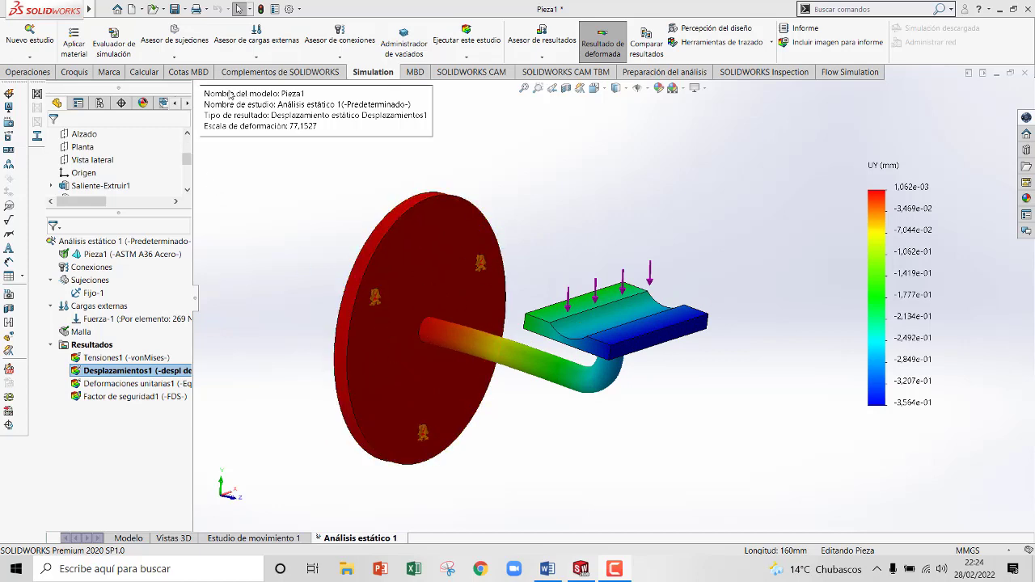
Step: Create a new topology study named Estudio de topología 1
left_click(29, 40)
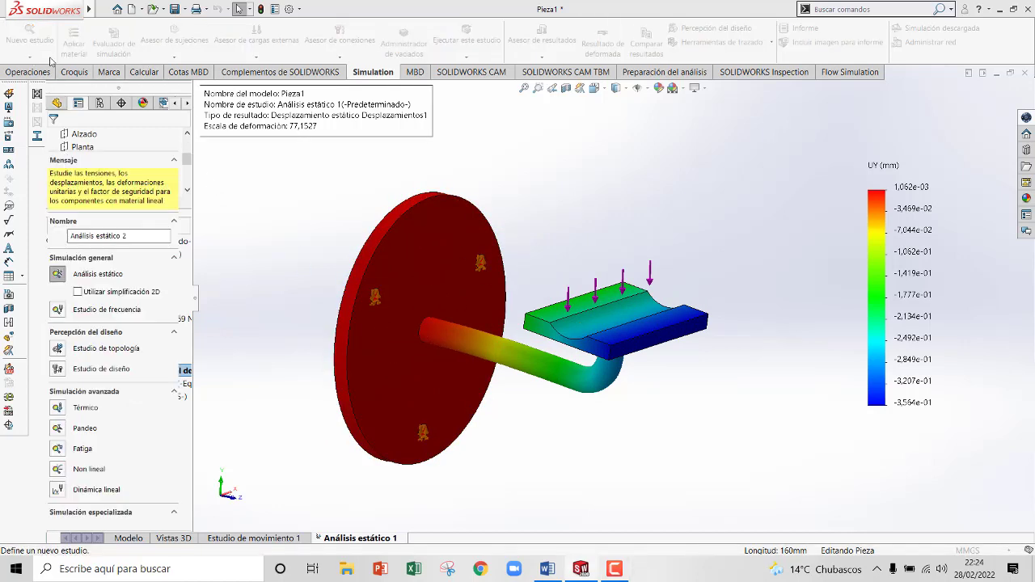
left_click(58, 347)
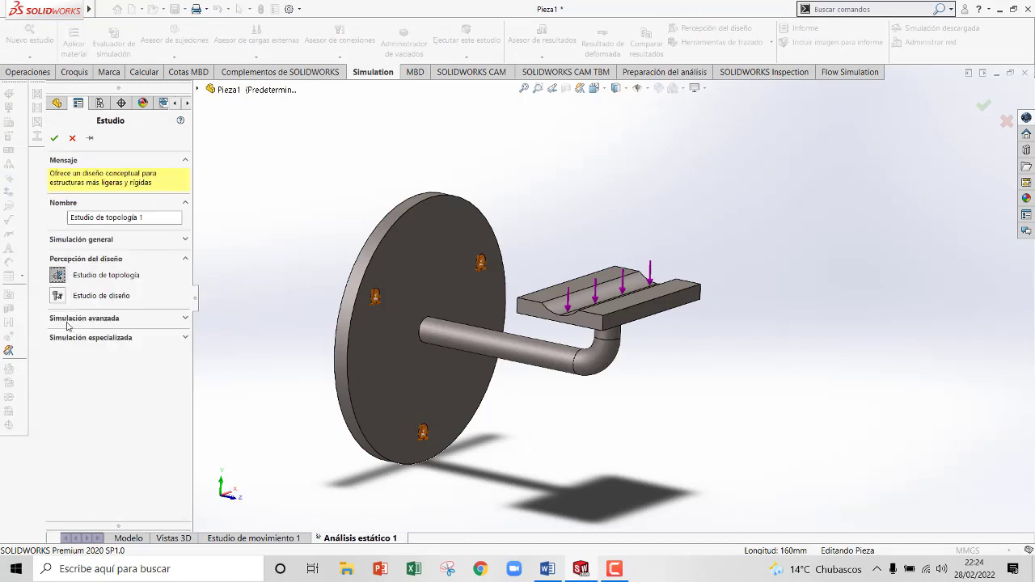
left_click(55, 138)
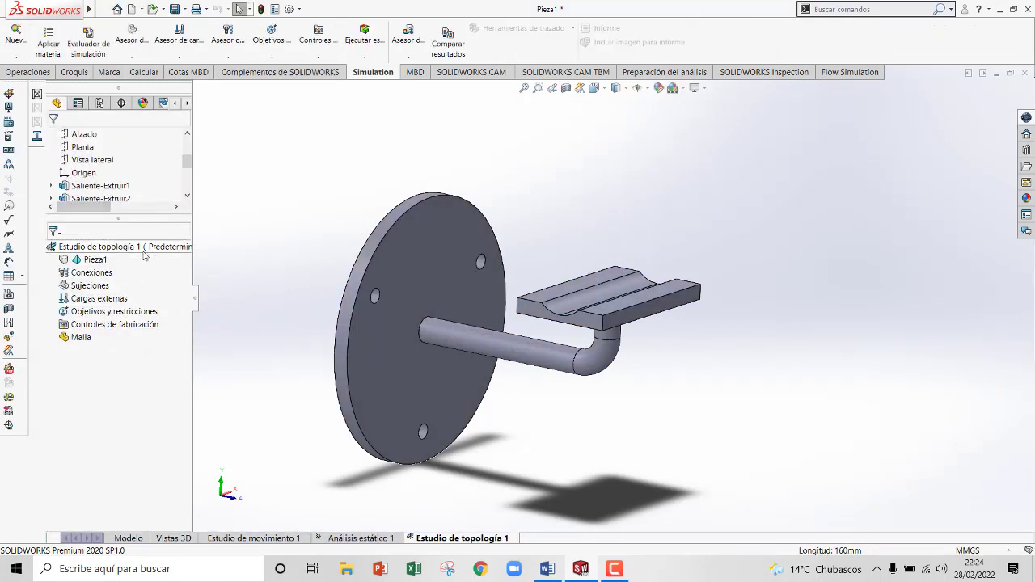
Step: Assign ASTM A36 Acero as the part's material in the topology study
left_click(48, 40)
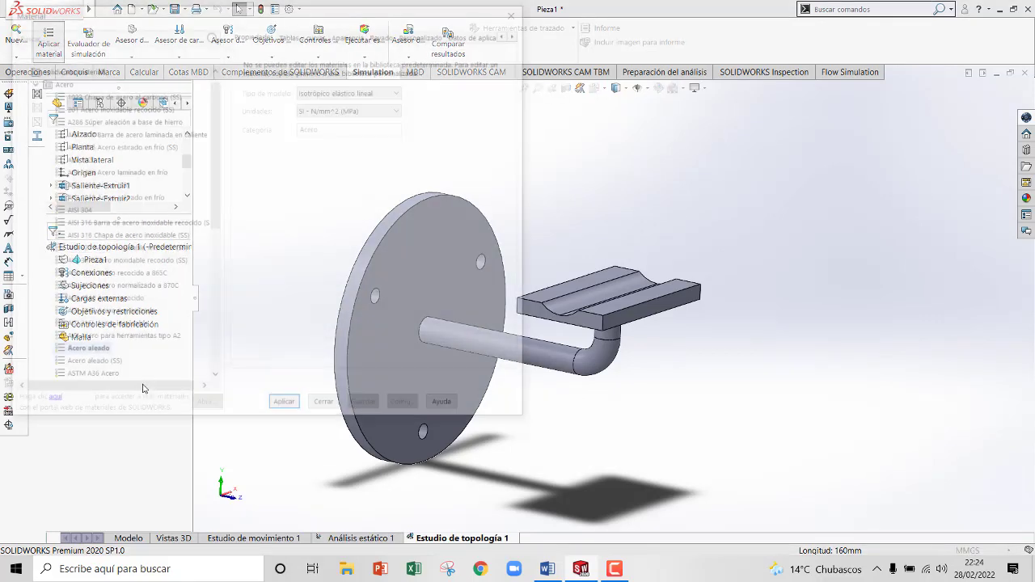
left_click(89, 379)
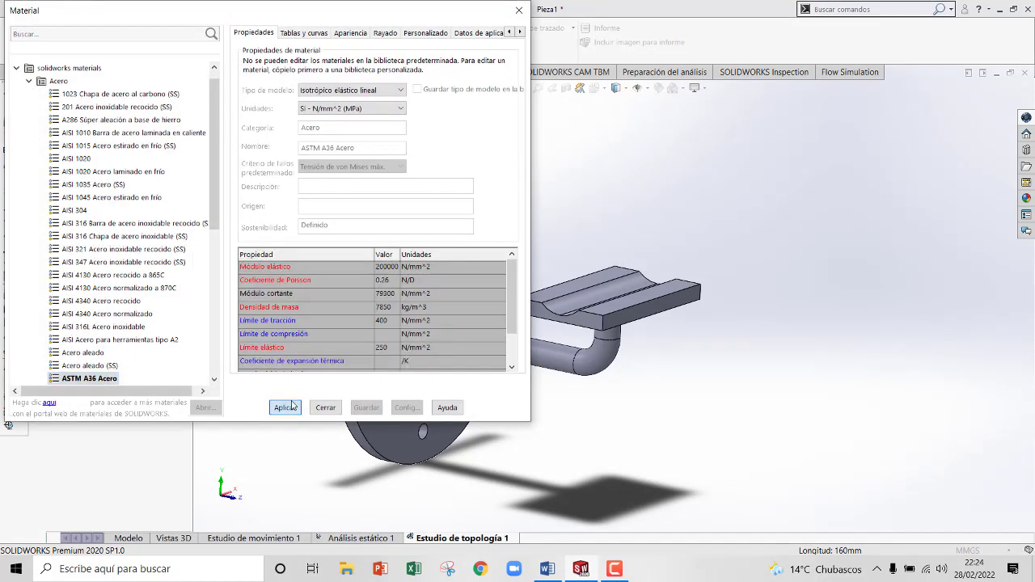
left_click(286, 408)
left_click(325, 408)
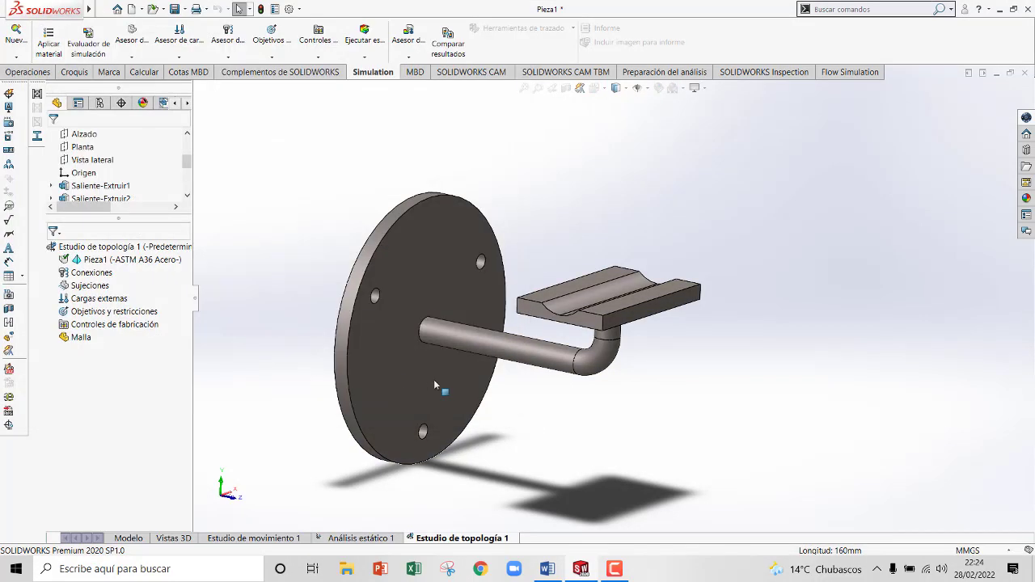
Step: Add a Geometría fija fixture to the inner faces of the flange's three holes
left_click(131, 56)
left_click(154, 84)
left_click(478, 278)
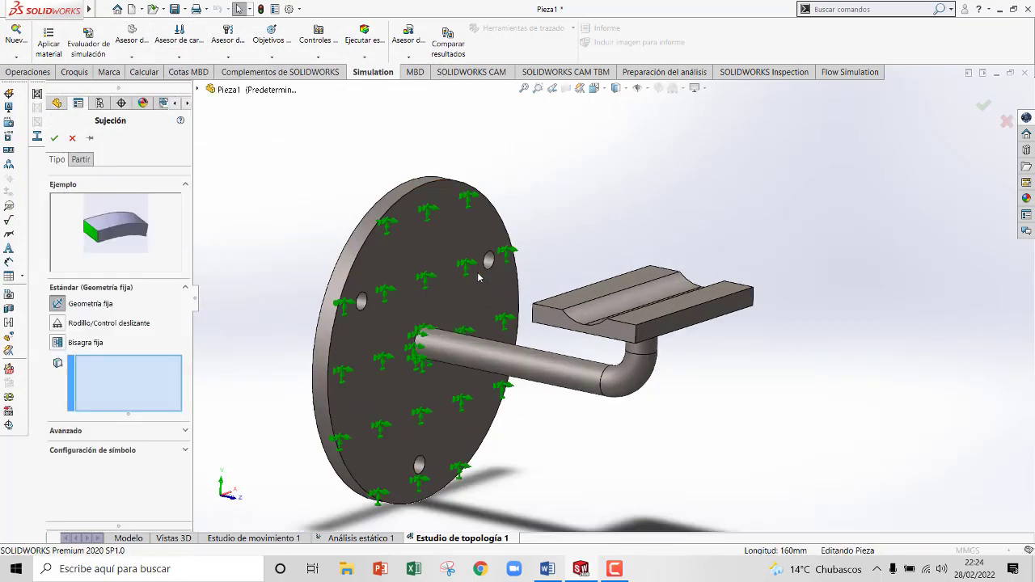
scroll(481, 279, "down", 3)
left_click(503, 260)
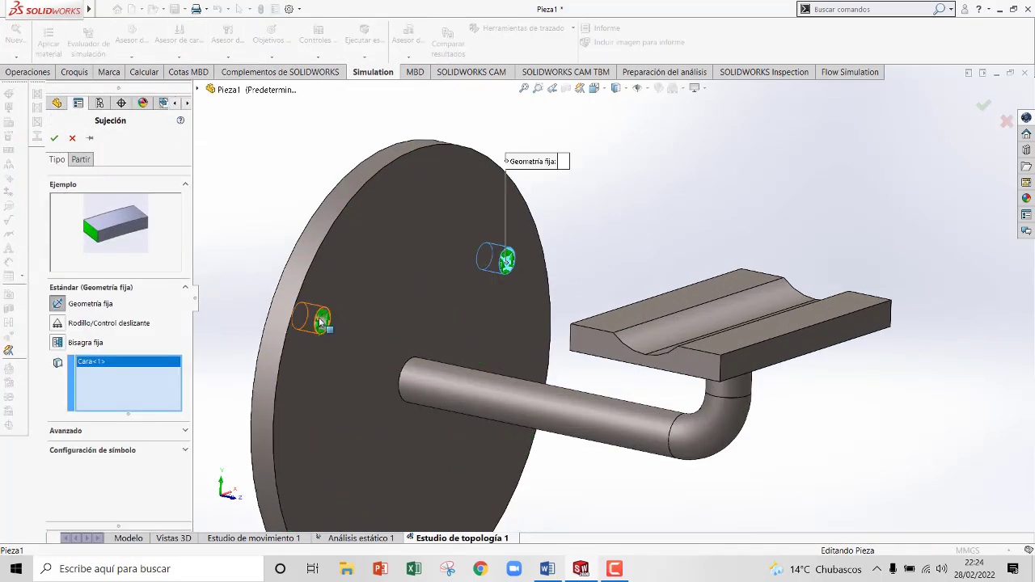
left_click(321, 322)
scroll(467, 506, "up", 3)
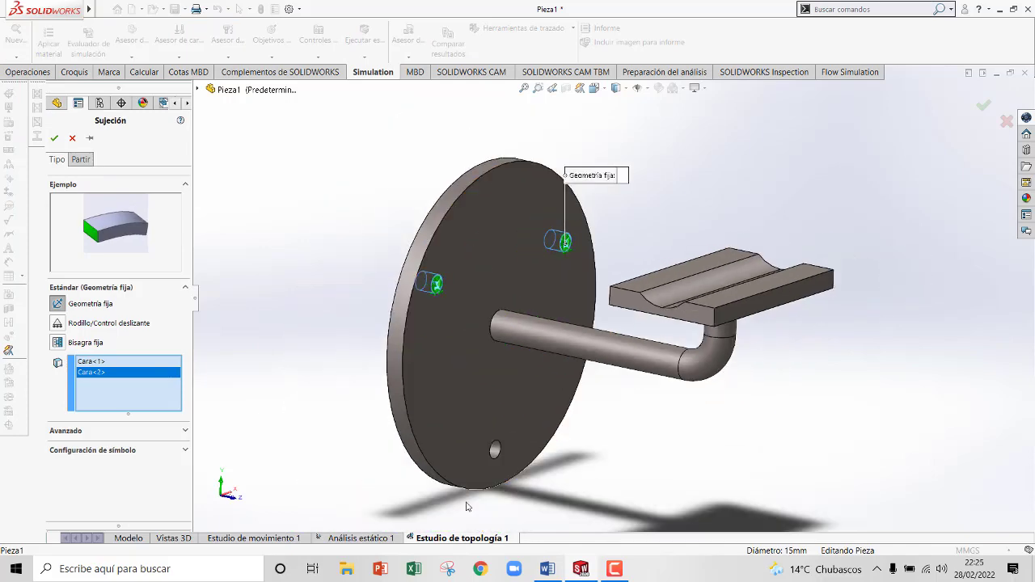
scroll(466, 506, "down", 5)
left_click(527, 382)
scroll(587, 289, "up", 5)
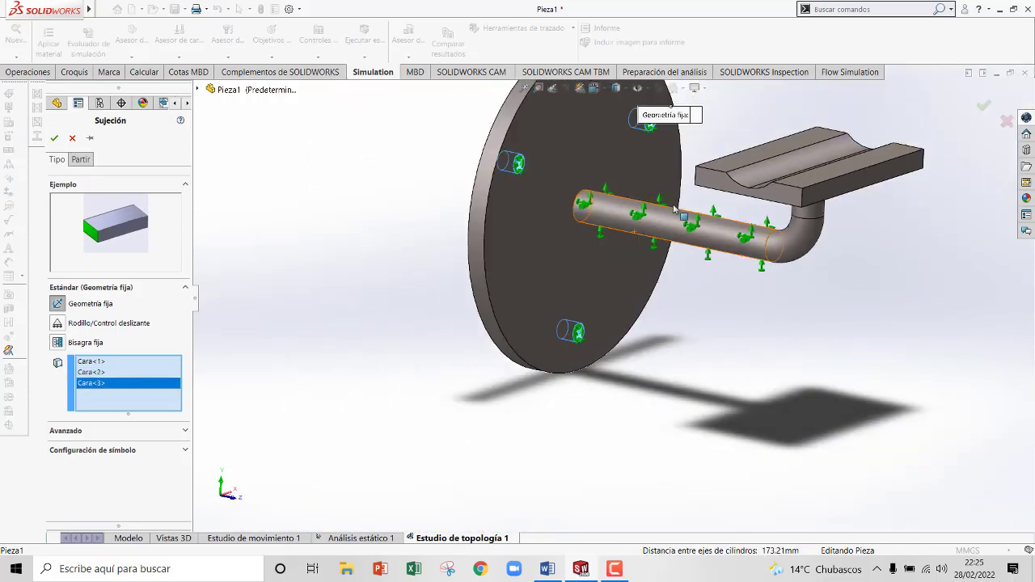
scroll(658, 217, "up", 3)
scroll(704, 230, "down", 1)
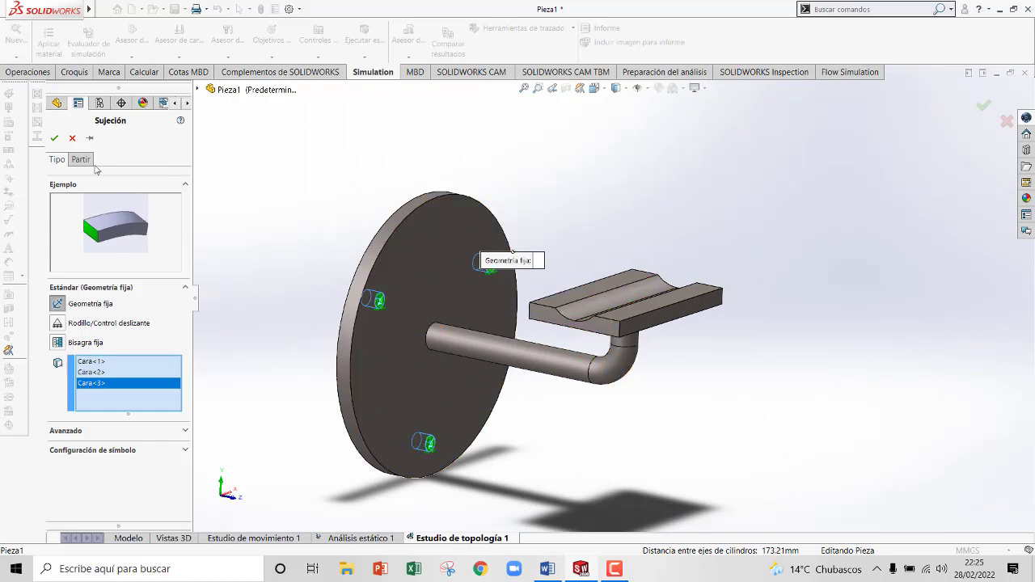
left_click(55, 140)
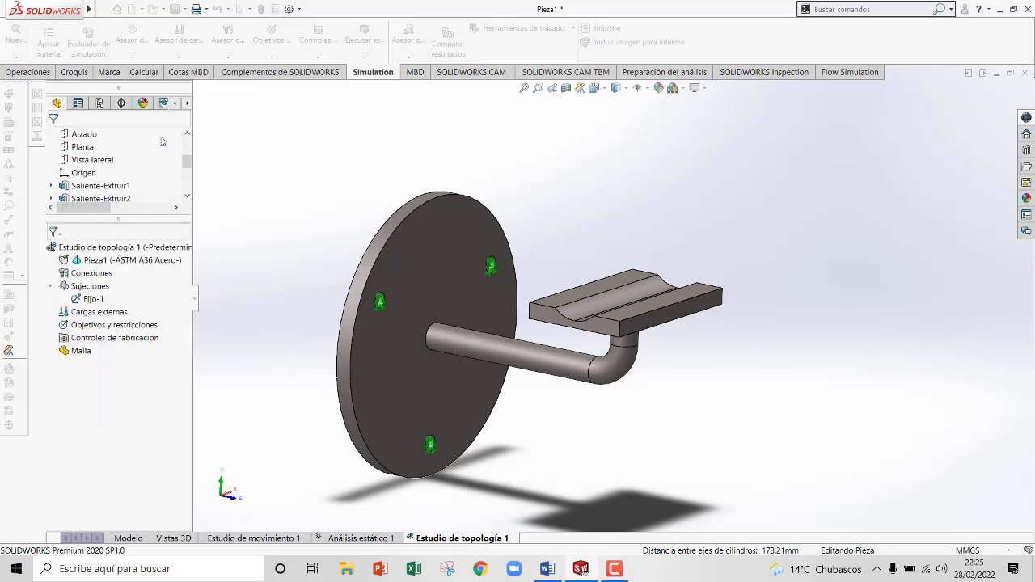
Step: Apply a 269 N force on the groove's lower edge, directed downward along the plate's vertical corner edge
left_click(179, 57)
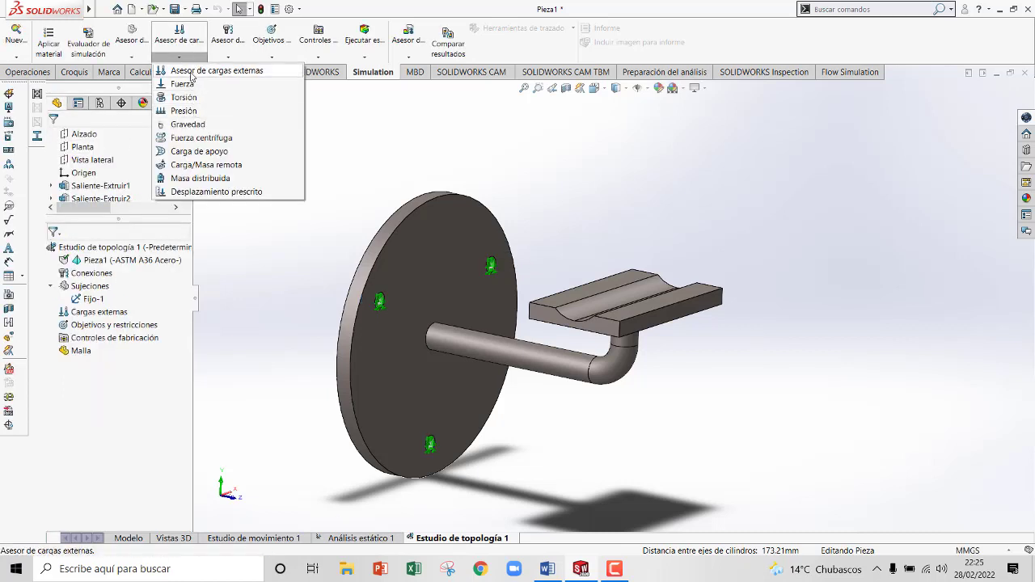
left_click(182, 84)
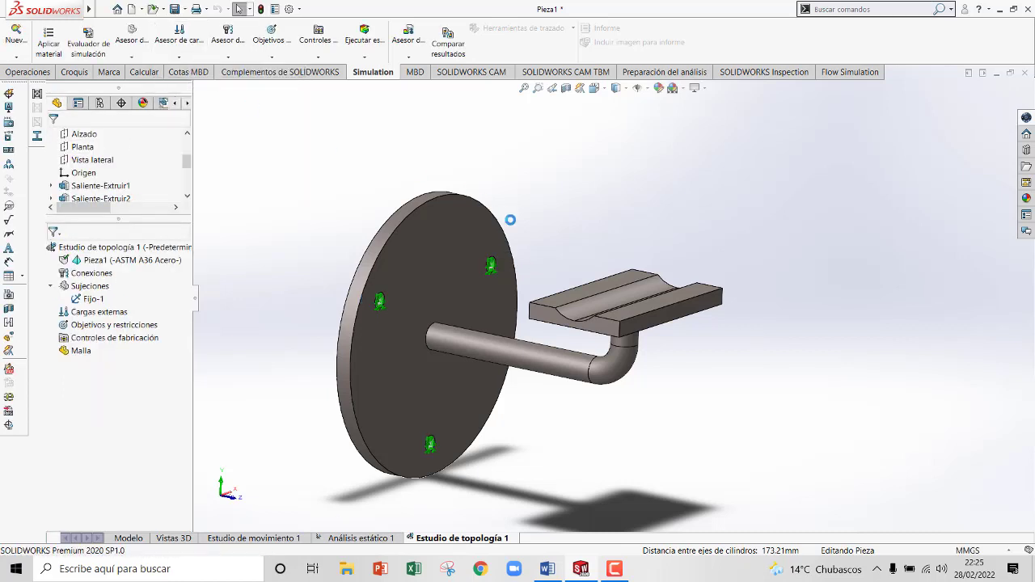
left_click(583, 322)
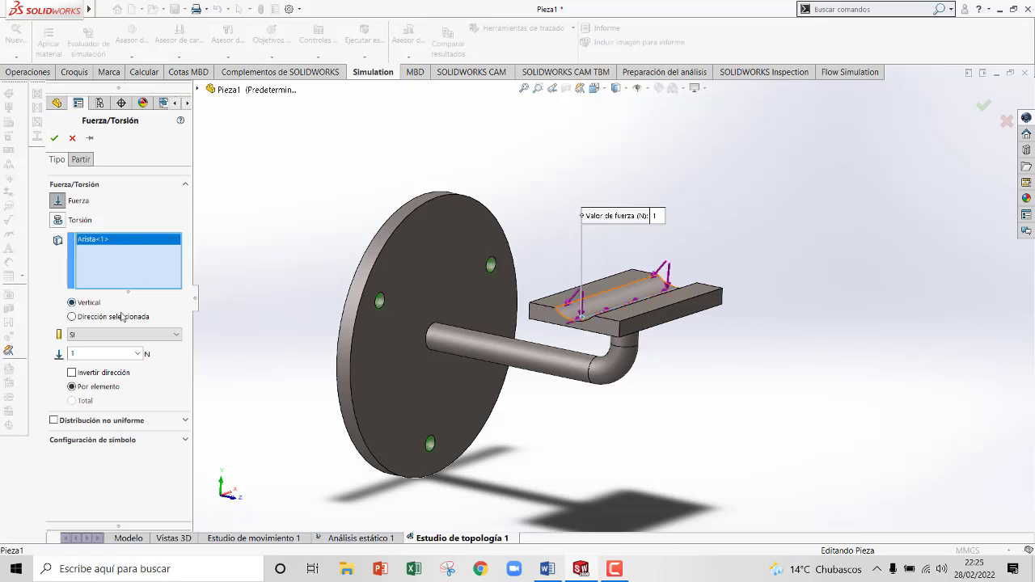
left_click(122, 317)
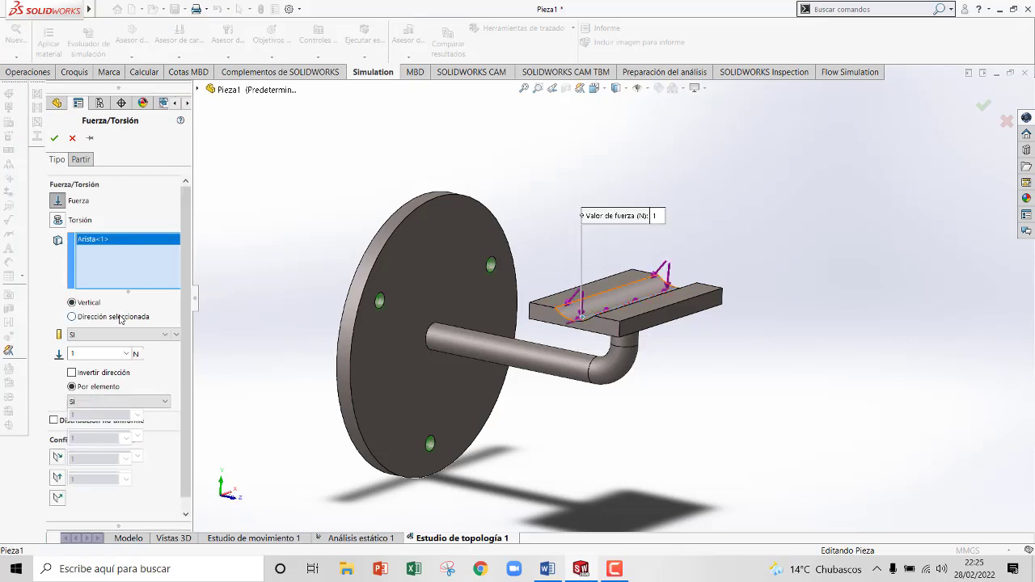
left_click(620, 328)
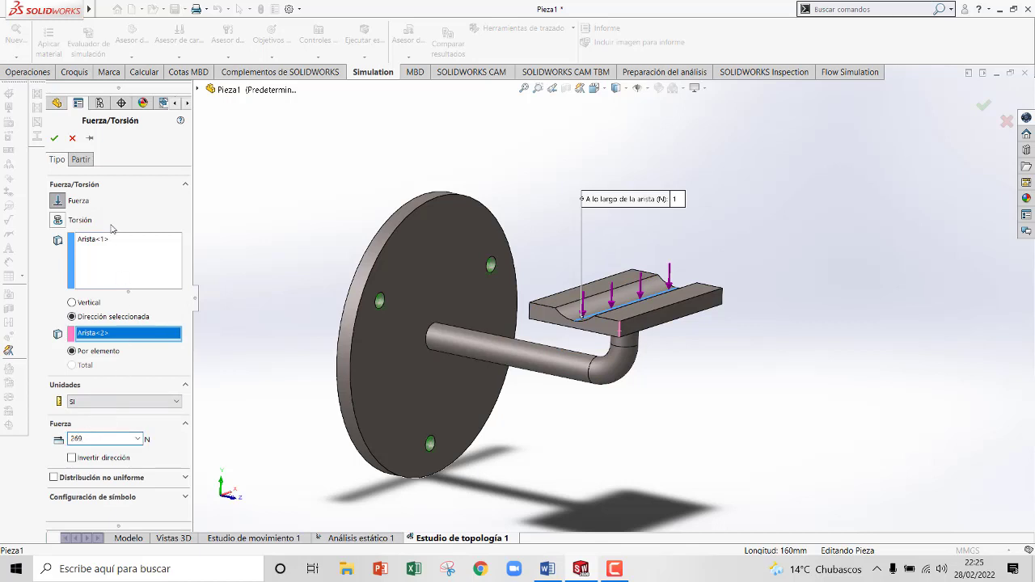
left_click(54, 139)
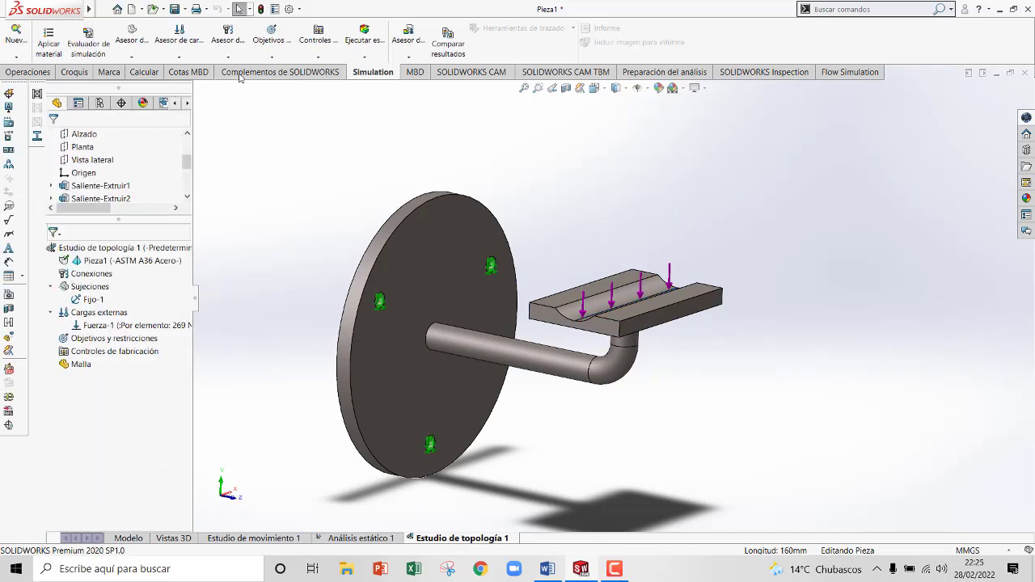
Step: Add the Mayor rigidez al cociente de peso goal with a mass constraint reducing the part's mass by 50%
left_click(262, 58)
left_click(340, 100)
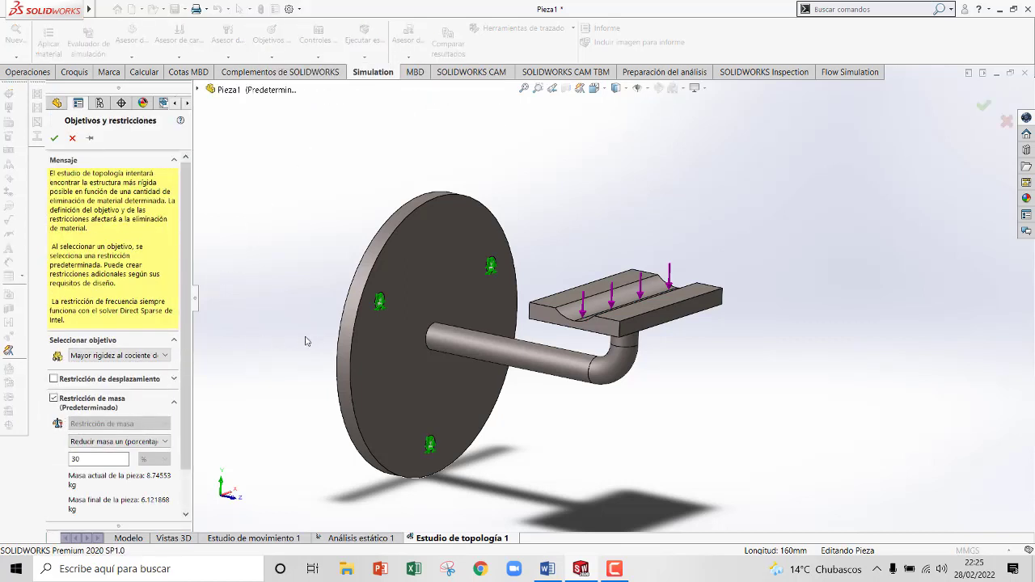
scroll(162, 356, "down", 1)
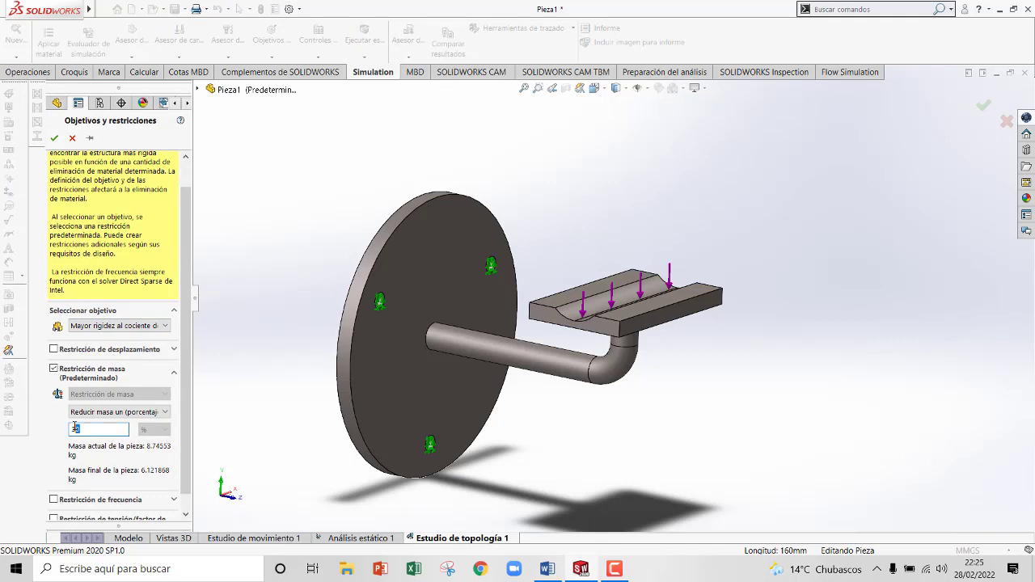
key("BackSpace")
key("BackSpace")
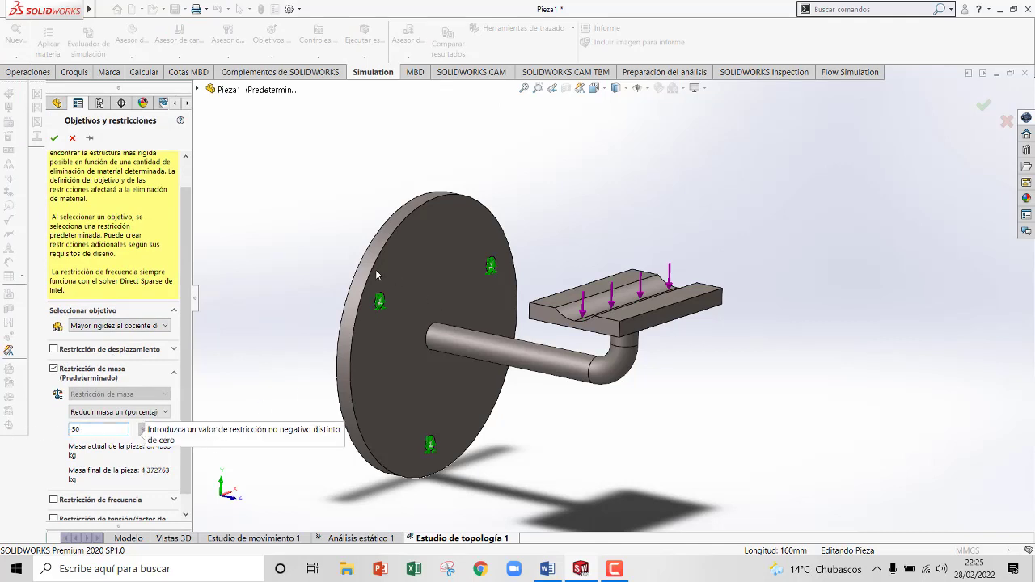
left_click(55, 139)
Step: Add a preserved region to the topology study covering the plate groove's two curved faces
left_click(275, 60)
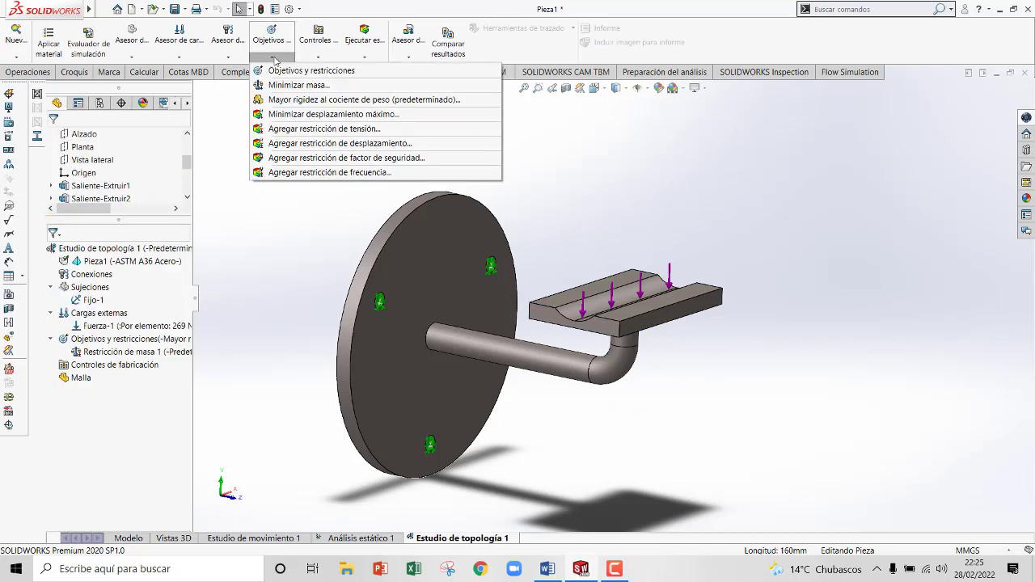
left_click(275, 60)
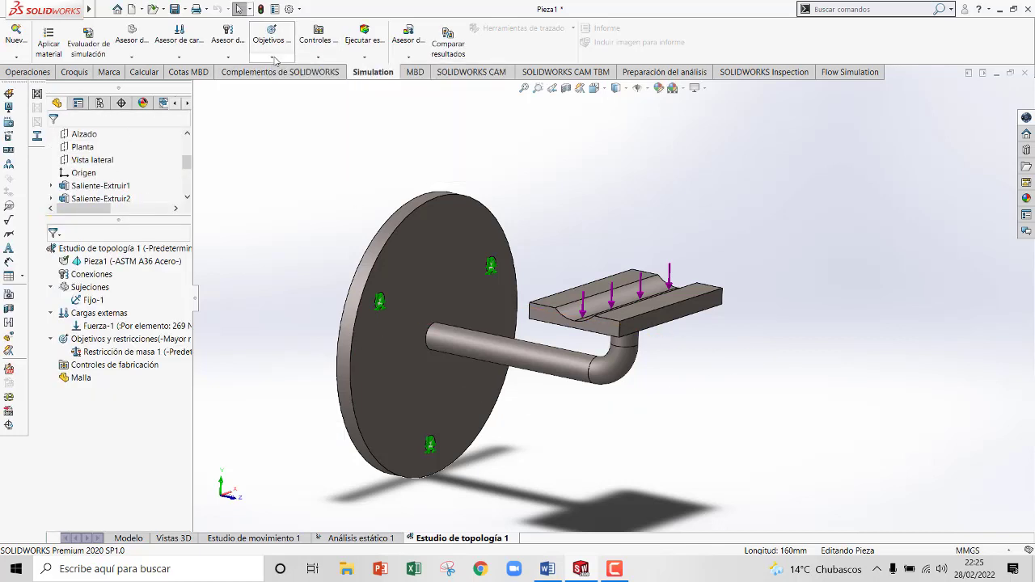
left_click(319, 60)
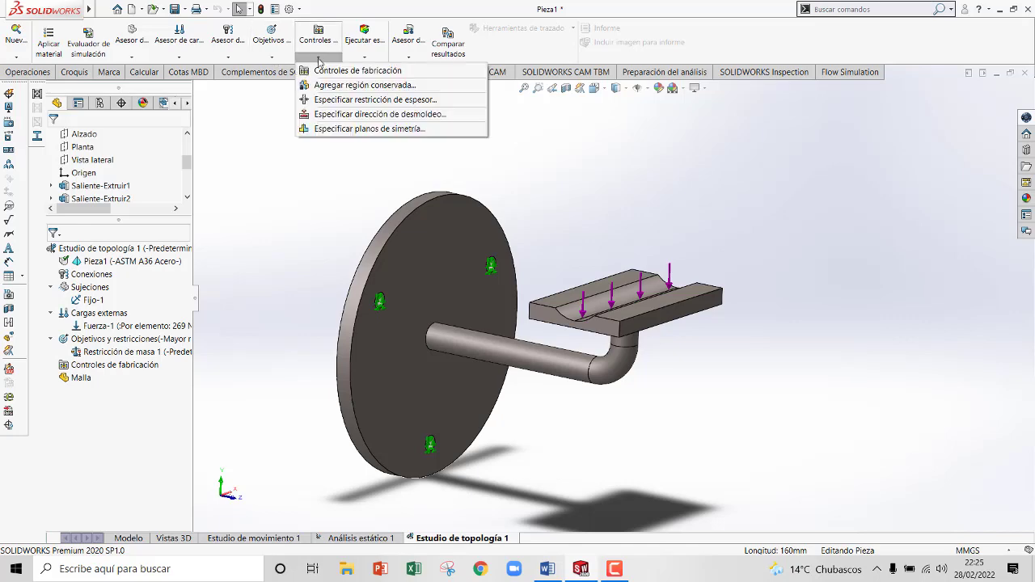
left_click(372, 86)
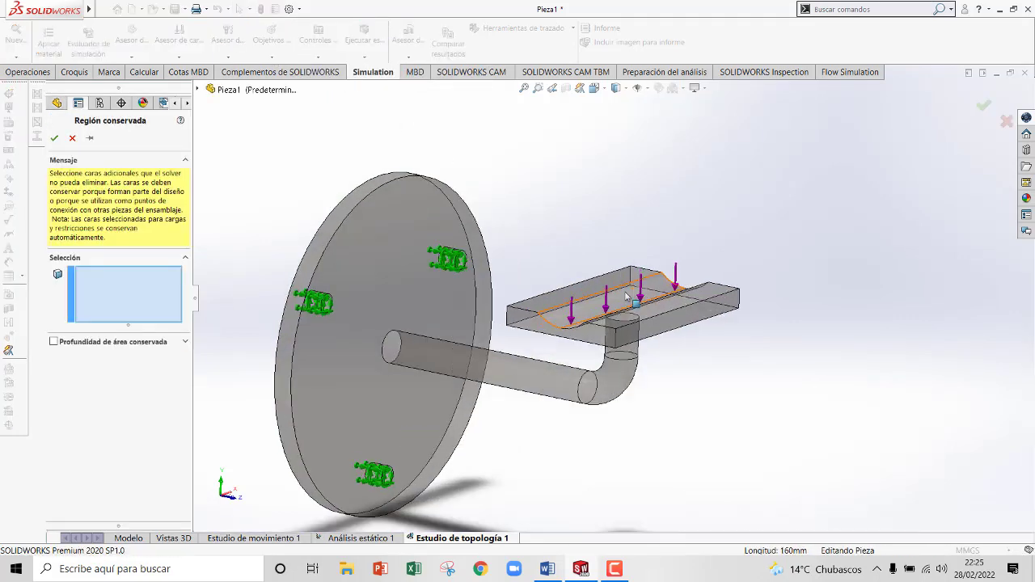
scroll(612, 303, "down", 5)
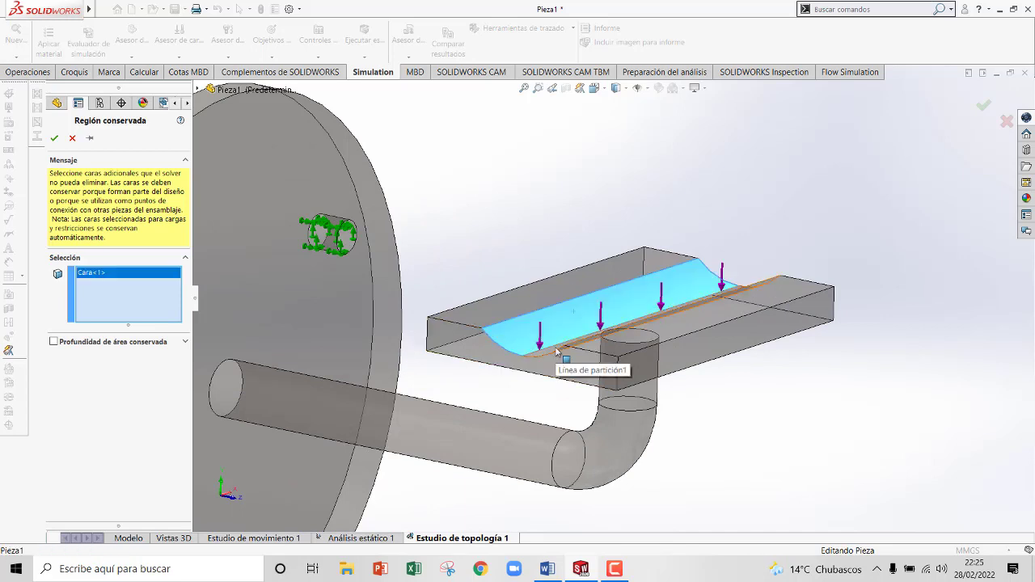
left_click(566, 354)
scroll(623, 360, "up", 5)
scroll(660, 279, "down", 2)
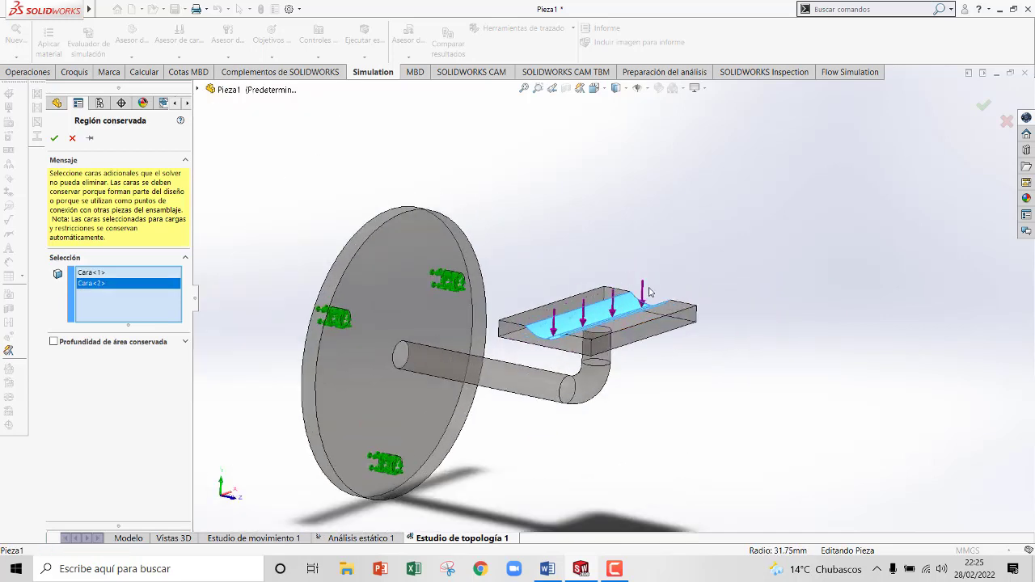
left_click(54, 137)
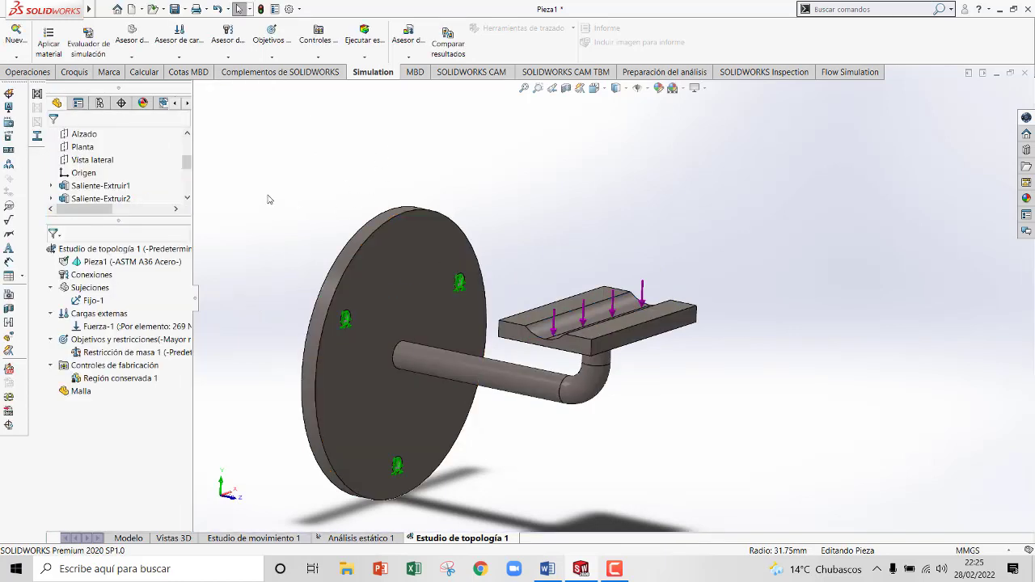
Step: Run the topology study with its current properties
right_click(141, 252)
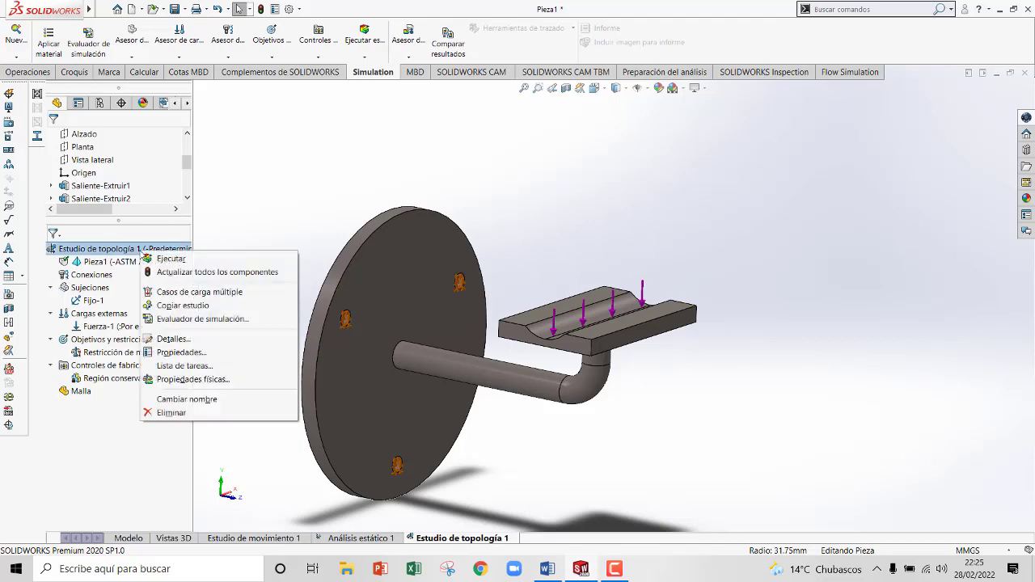
left_click(222, 353)
key("Escape")
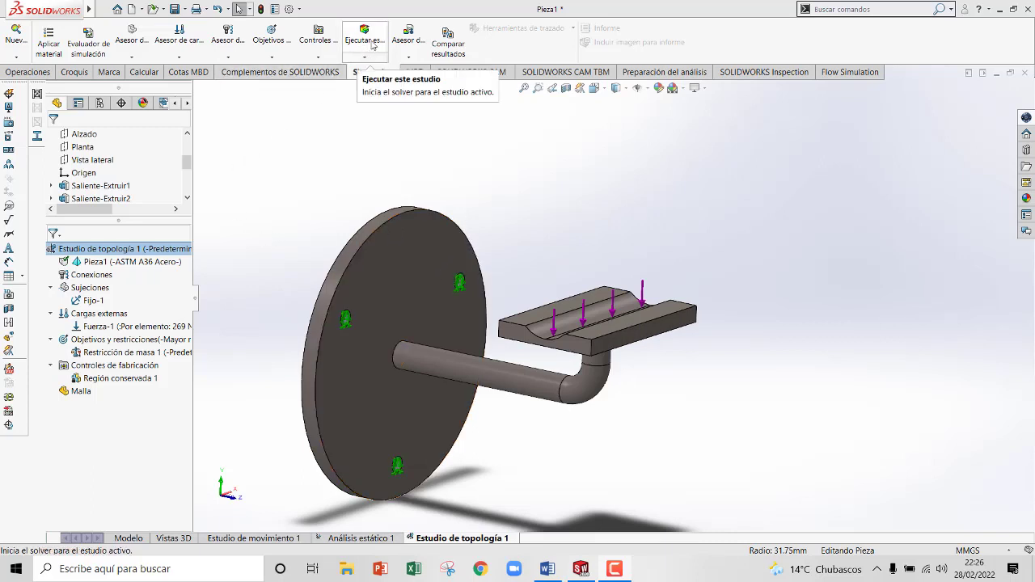
left_click(371, 45)
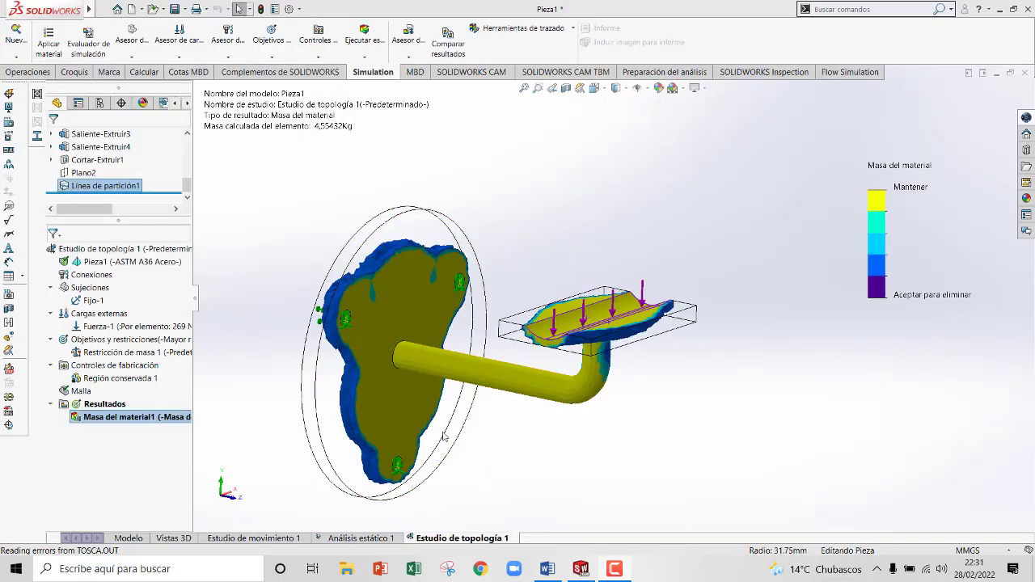
Step: Inspect the remaining material in the topology result and check the support requirements in the Word design brief
right_click(601, 198)
mouse_move(660, 222)
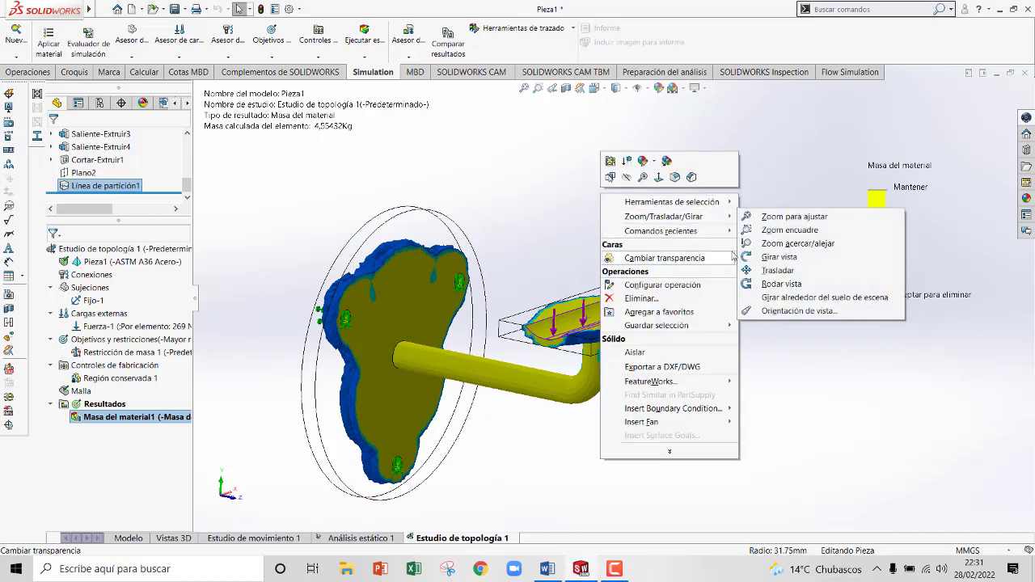
left_click(780, 258)
left_click_drag(617, 227, 823, 354)
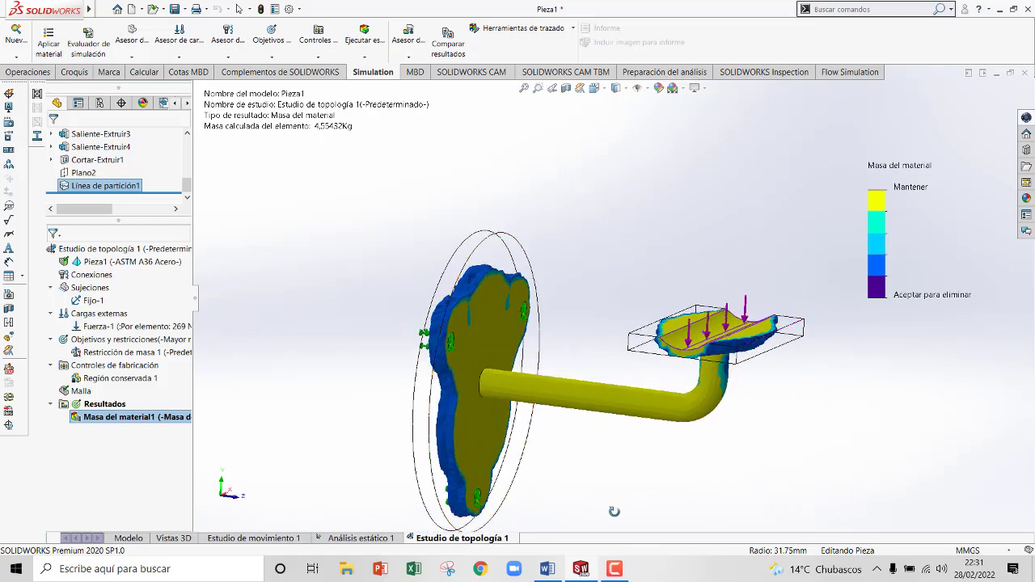
left_click(547, 568)
scroll(553, 412, "up", 8)
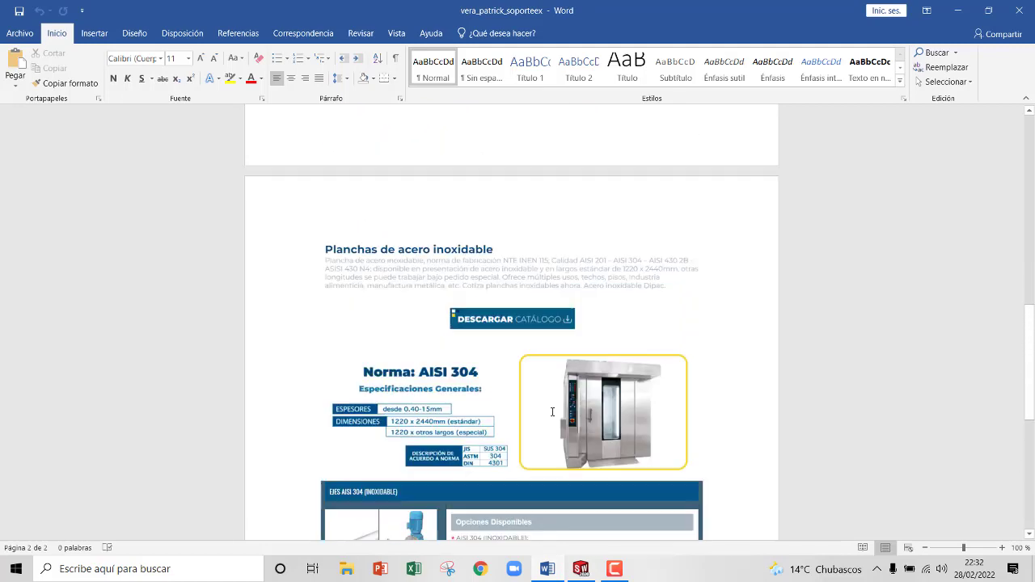
scroll(553, 412, "up", 15)
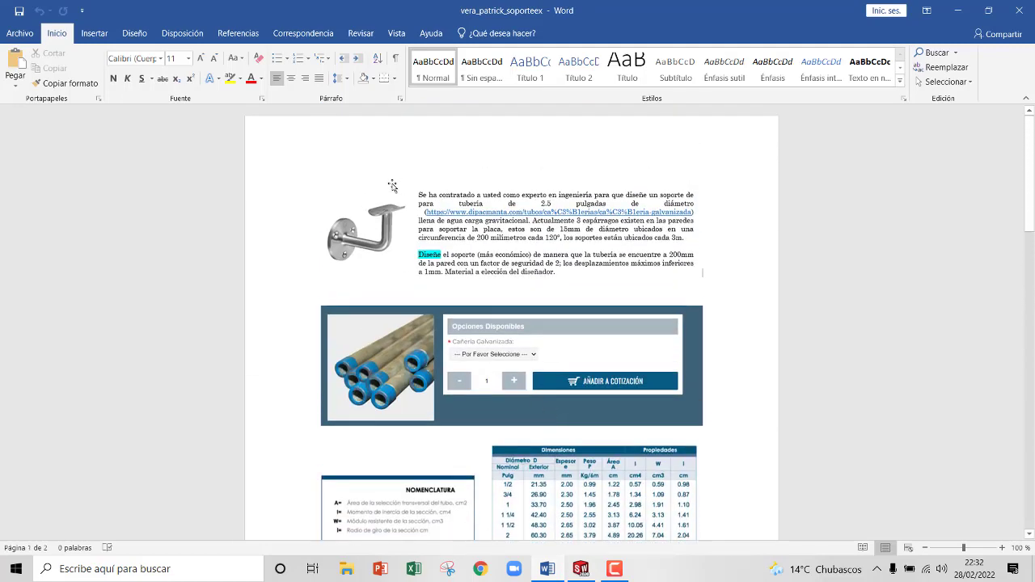
left_click(957, 10)
middle_click_drag(566, 282, 406, 314)
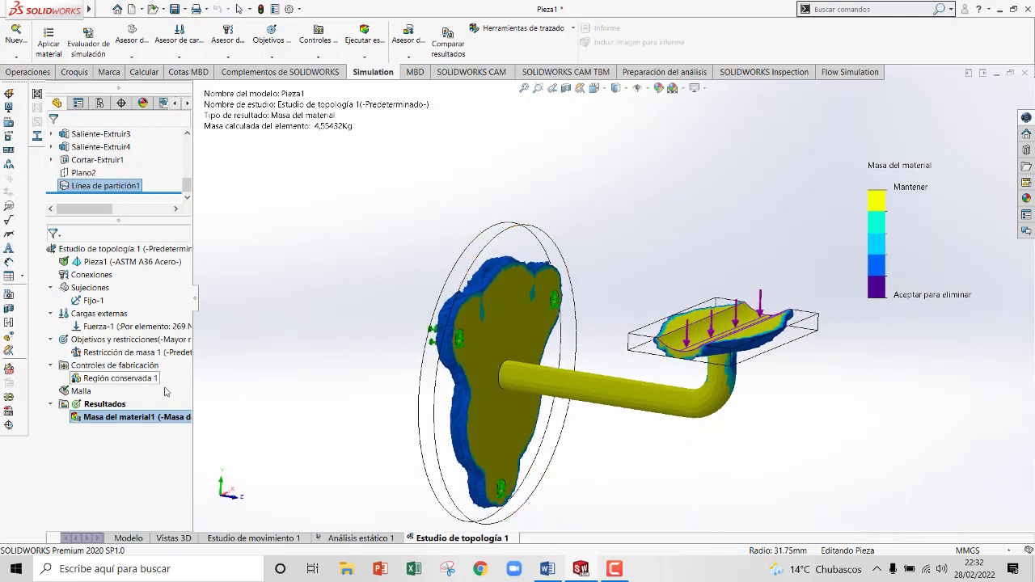
right_click(121, 416)
left_click(71, 447)
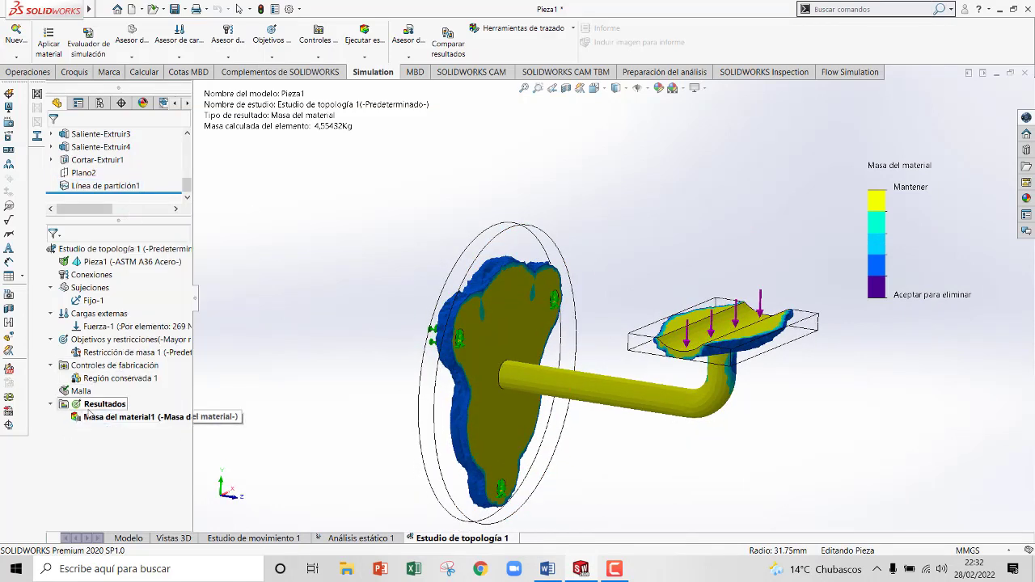
right_click(108, 410)
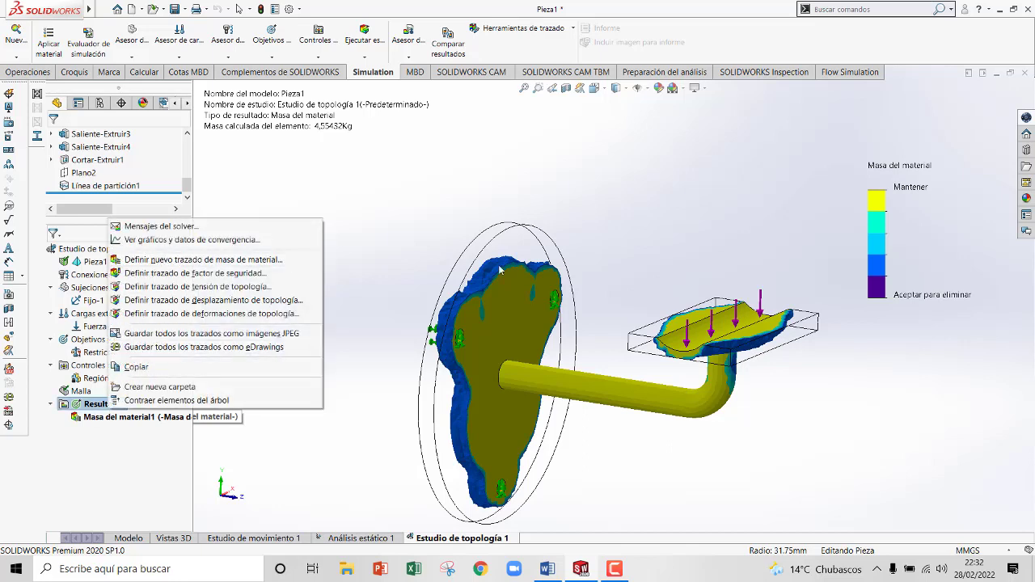
left_click(939, 299)
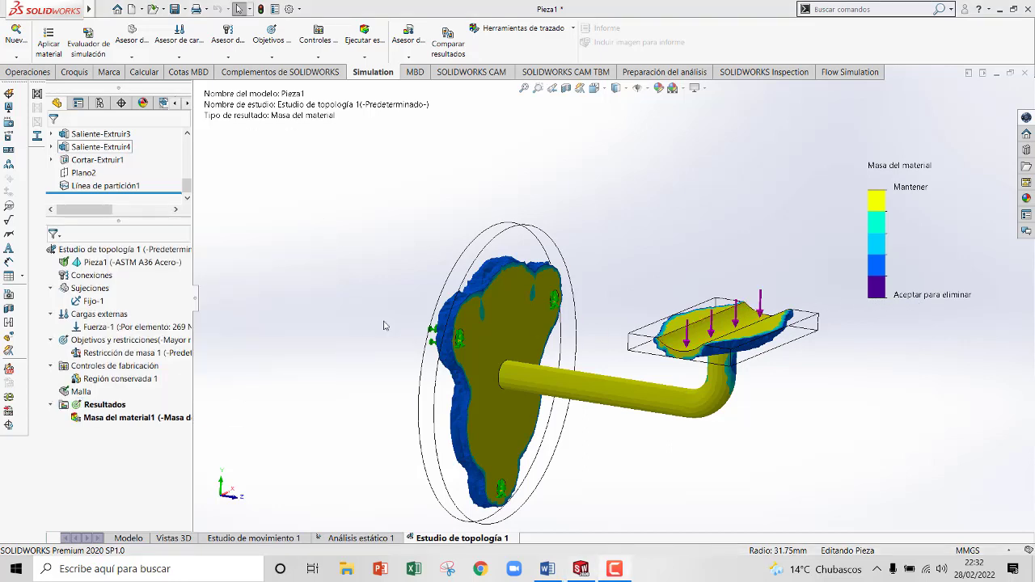
Step: Edit the material mass plot's definition to preview the lightest shape and examine the reduced flange and plate
right_click(153, 418)
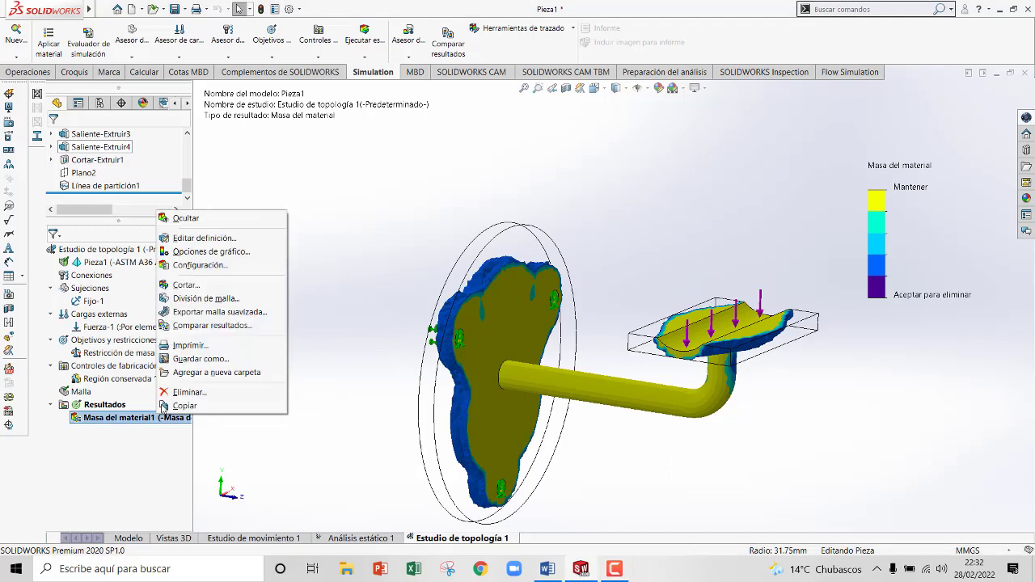
left_click(190, 241)
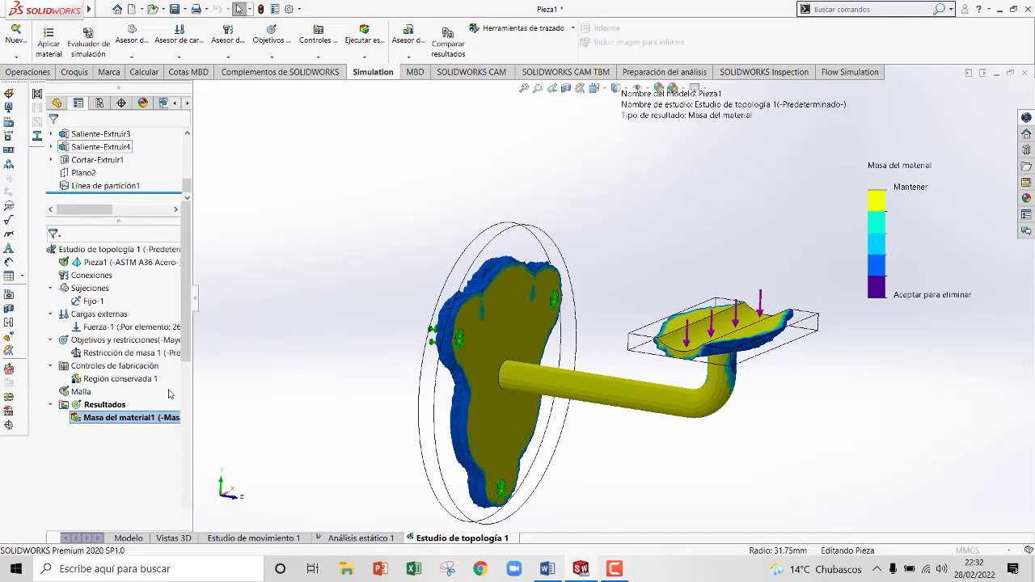
left_click_drag(94, 354, 149, 352)
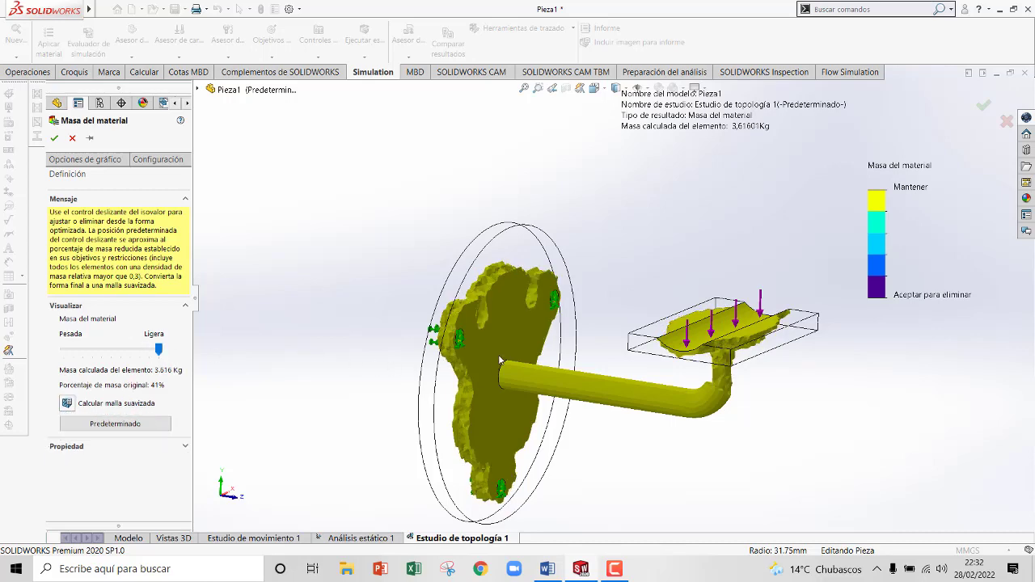
scroll(534, 309, "down", 2)
scroll(535, 306, "down", 3)
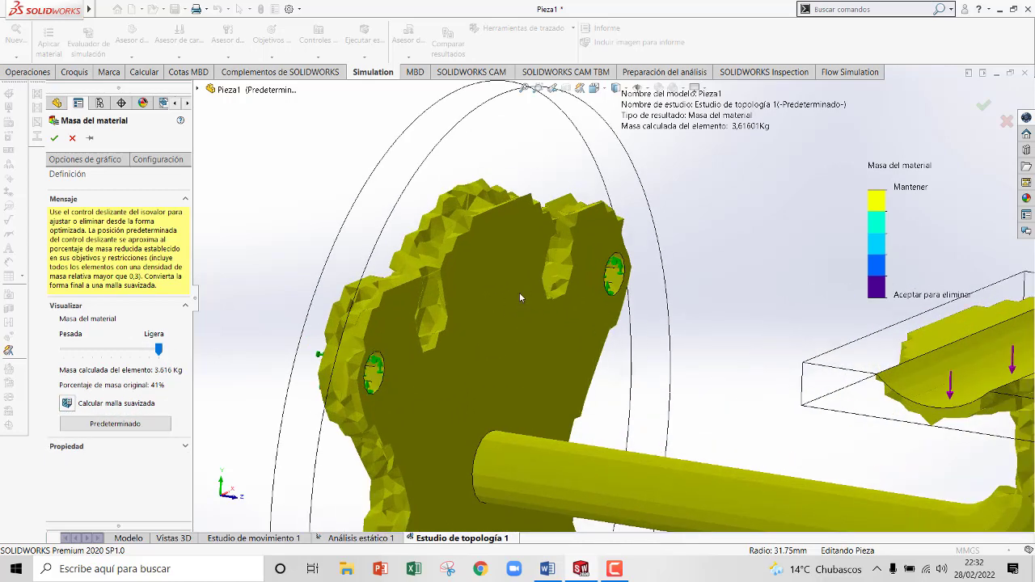
scroll(534, 294, "up", 2)
scroll(501, 356, "up", 2)
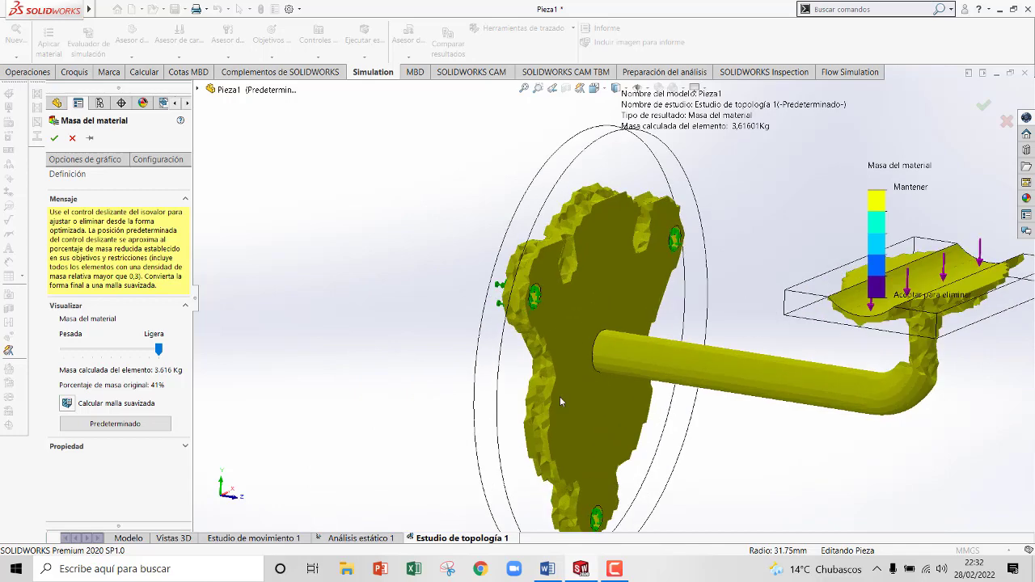
scroll(768, 420, "up", 3)
scroll(792, 323, "down", 3)
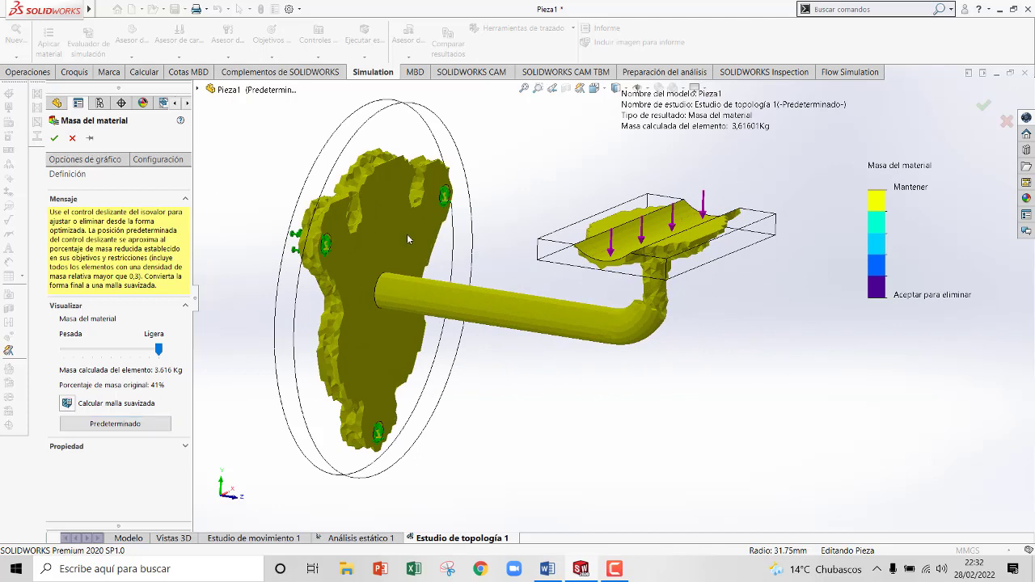
Step: Preview the material mass plot at 49% of the original mass, examine the shape, and discard the plot changes
left_click_drag(157, 349, 124, 354)
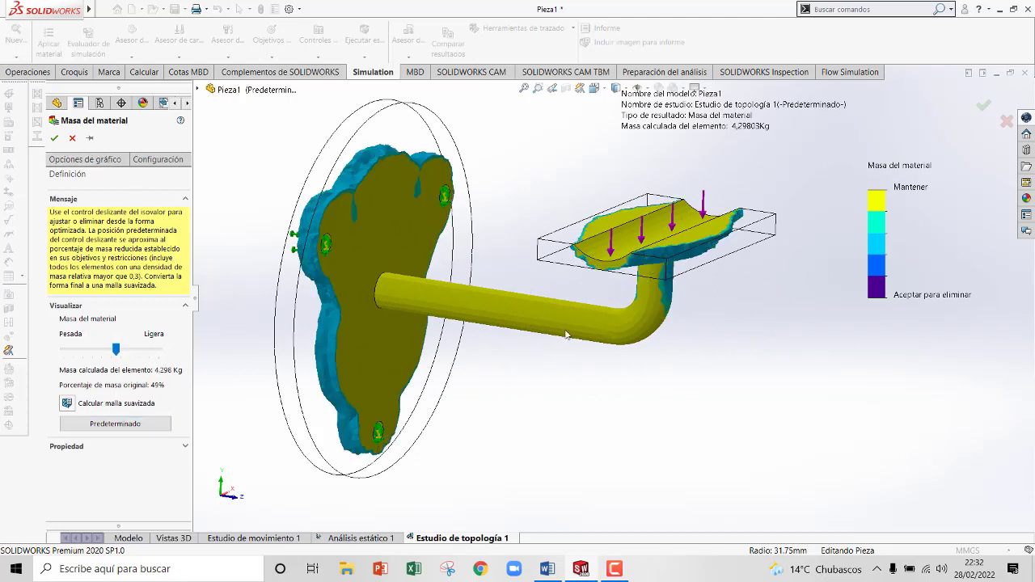
scroll(574, 267, "down", 2)
scroll(625, 282, "up", 3)
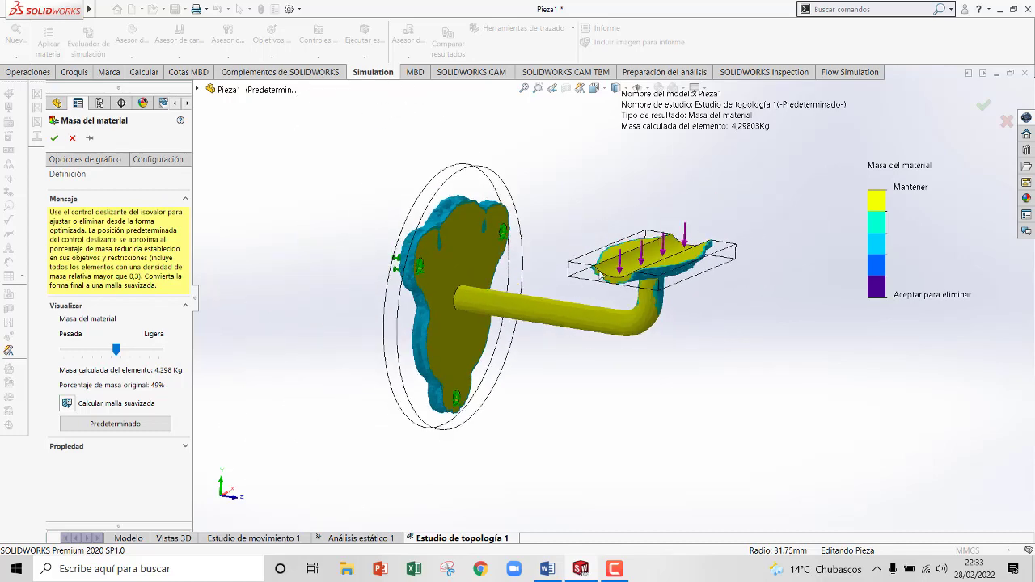
scroll(630, 275, "down", 2)
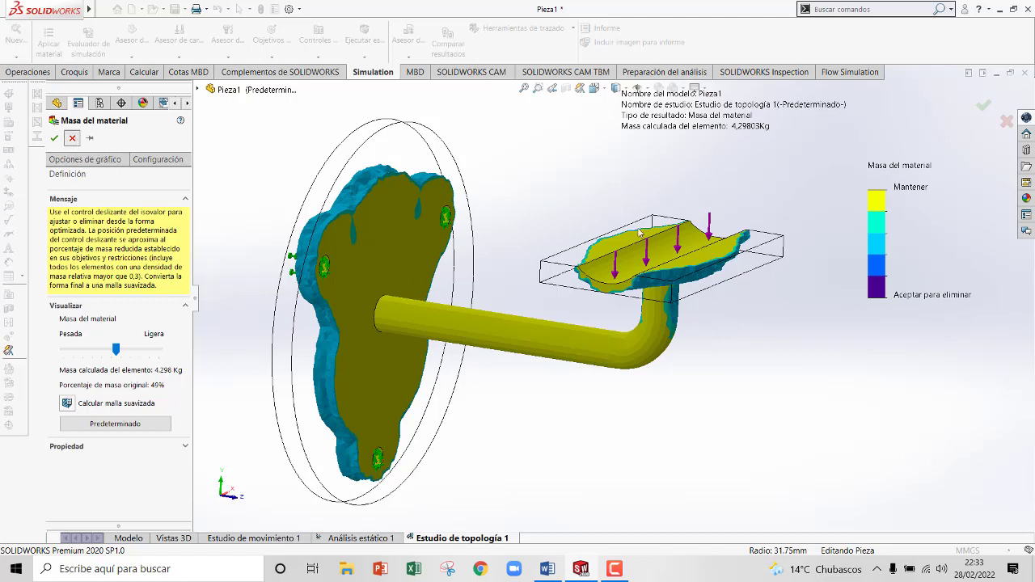
key("Escape")
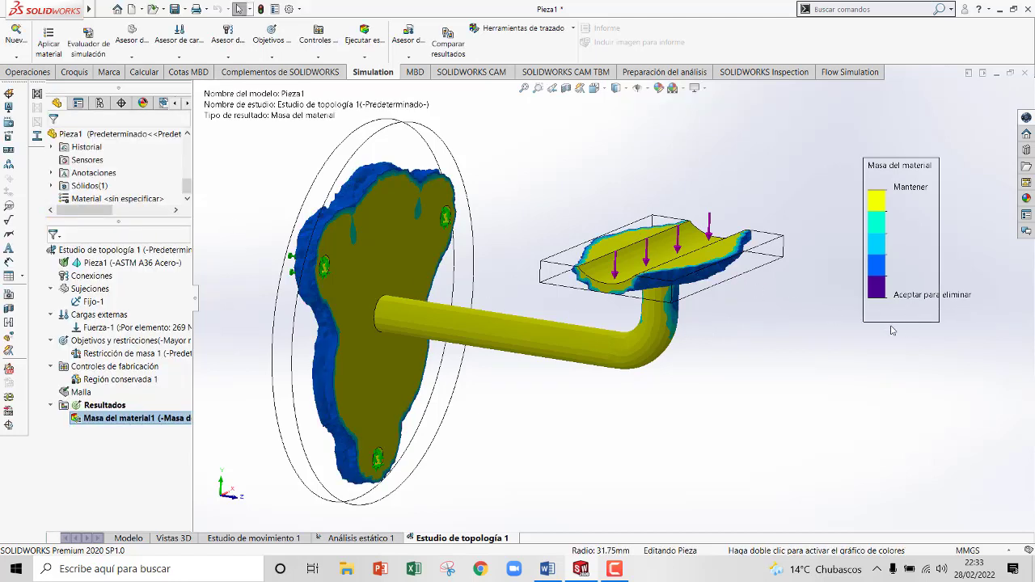